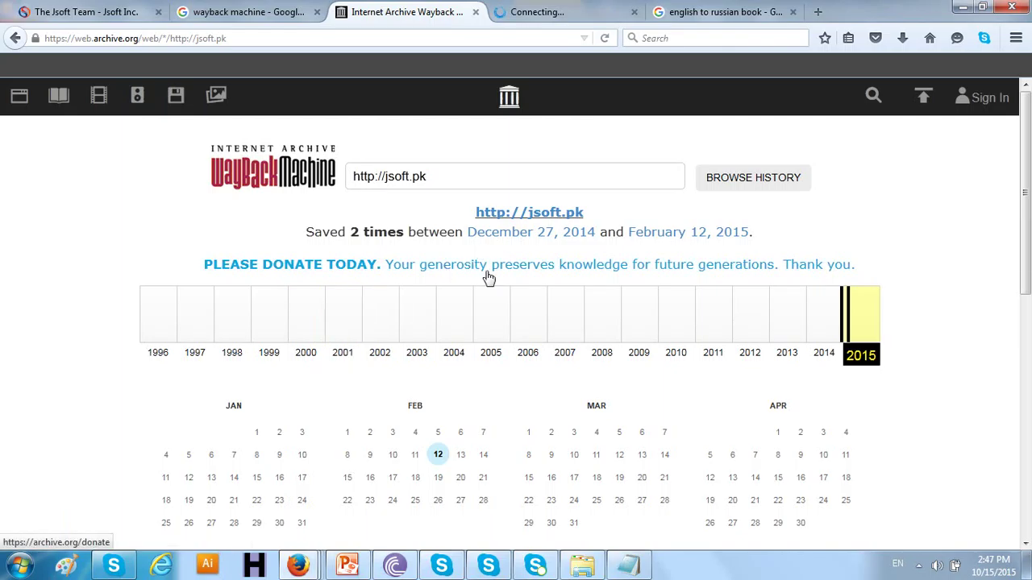
# In the "english to russian book" search results, highlight the description snippet of the English Russian Dictionary result.
pyautogui.click(709, 12)
pyautogui.scroll(5, 601, 214)
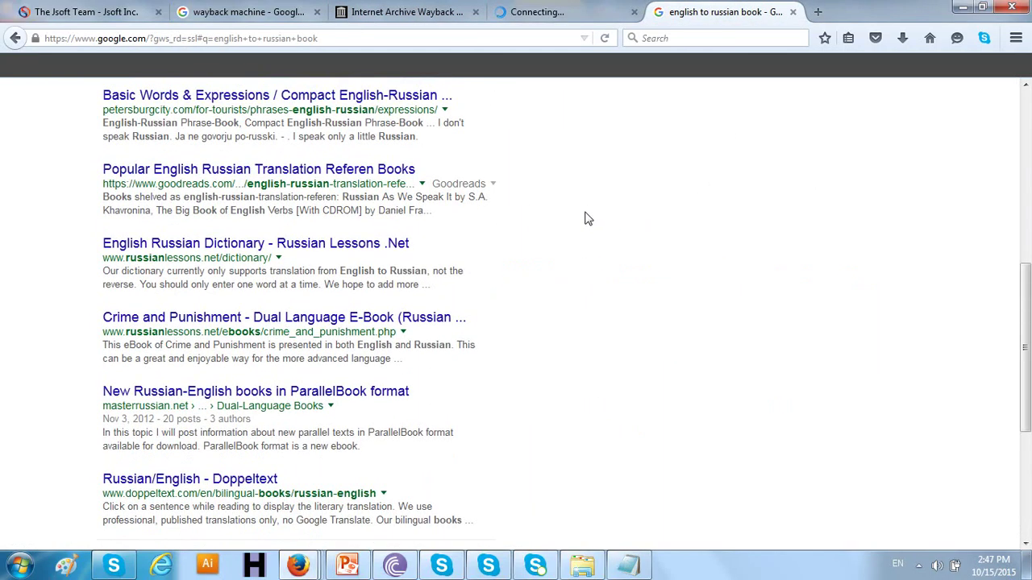
pyautogui.moveTo(103, 273); pyautogui.dragTo(455, 302)
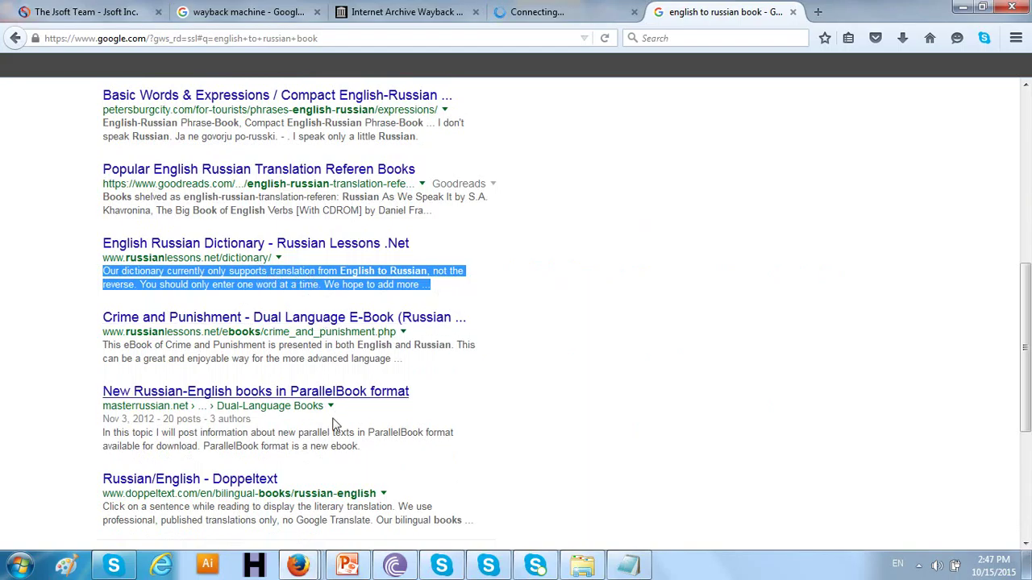
# Switch to the PowerPoint lecture and highlight the NOARCHIVE value in the robots meta tag on slide 3.
pyautogui.click(348, 564)
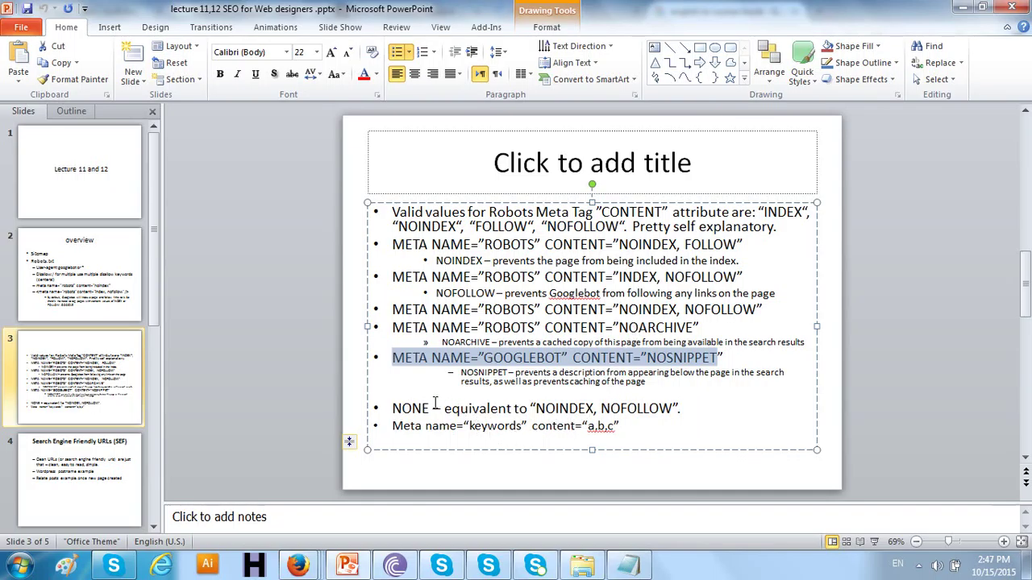
pyautogui.moveTo(431, 409); pyautogui.dragTo(420, 409)
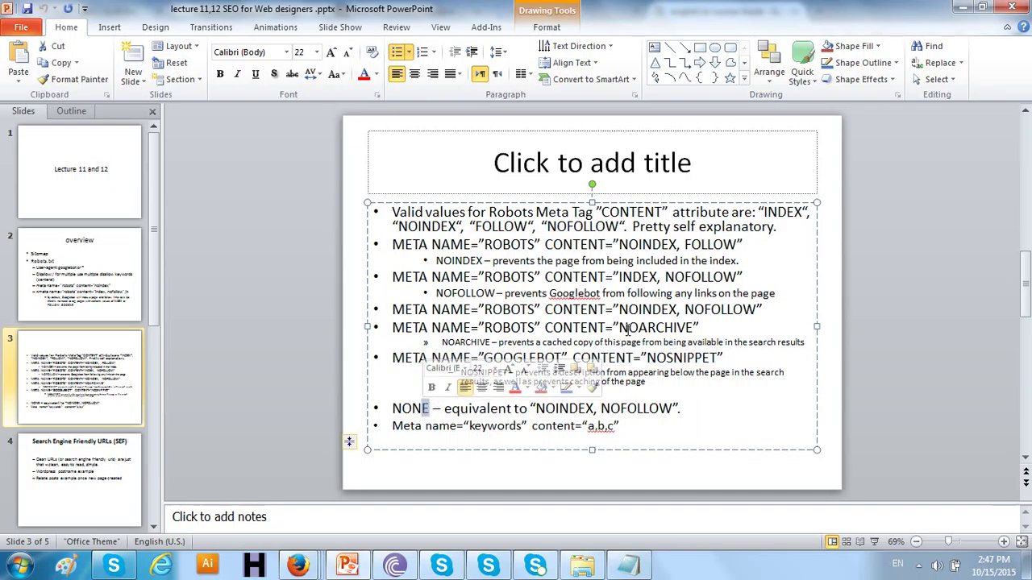
pyautogui.moveTo(622, 327); pyautogui.dragTo(692, 328)
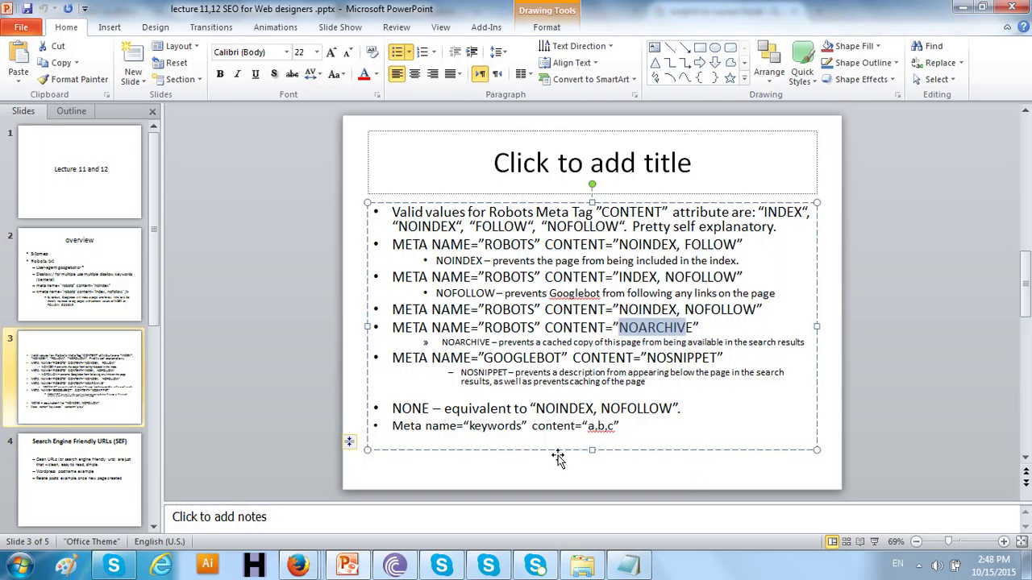
# Switch back to the Firefox window with the search results and open chkme.com in place of them.
pyautogui.moveTo(298, 564)
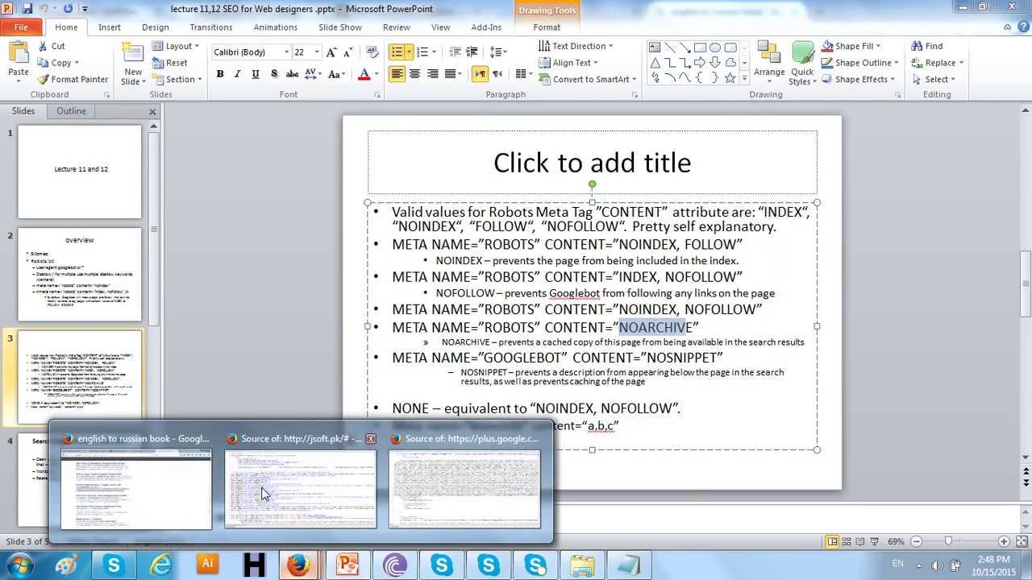
pyautogui.click(189, 479)
pyautogui.click(352, 33)
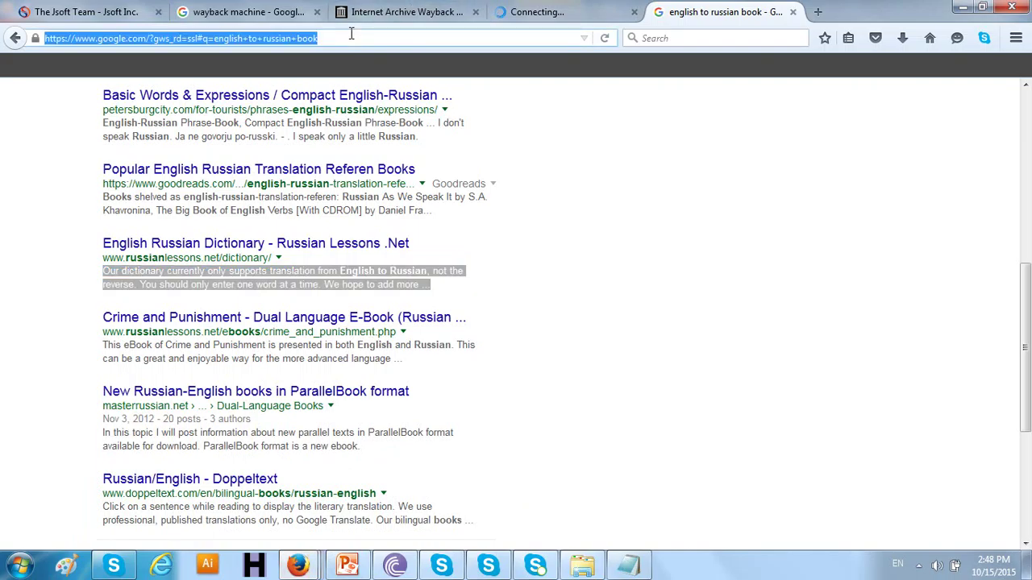
pyautogui.write('chkme.com/')
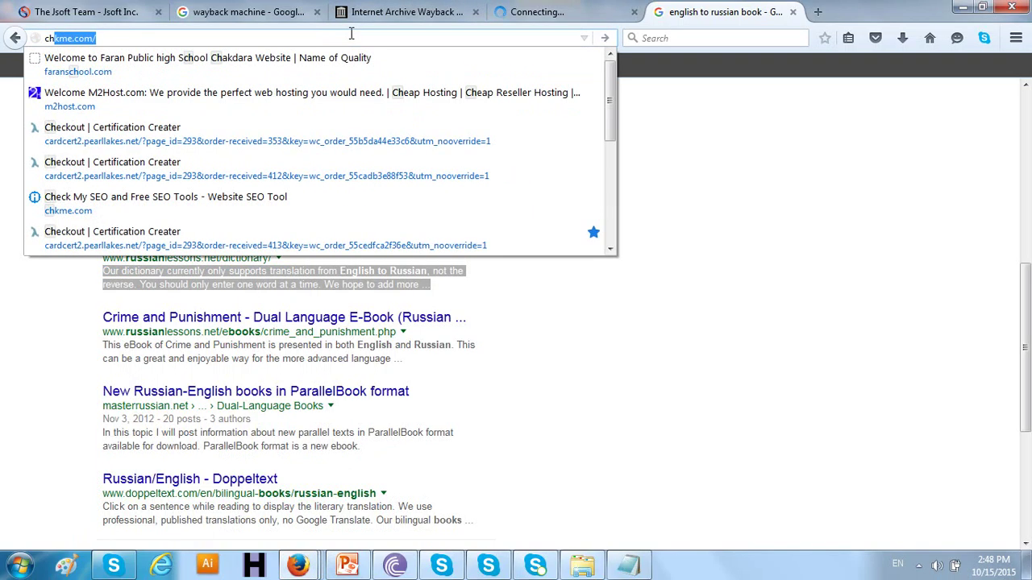
pyautogui.press('Return')
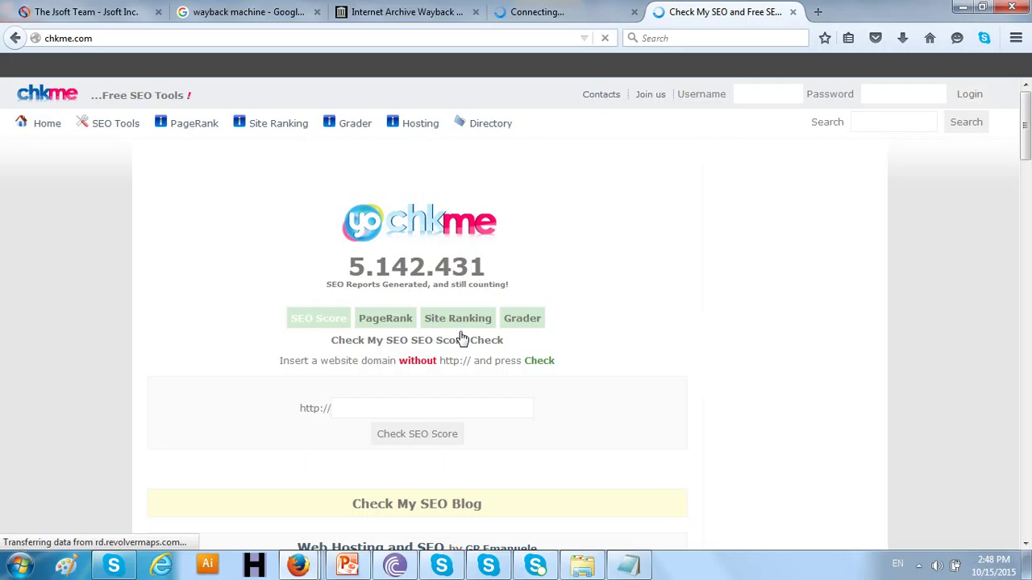
# Run an SEO score check for the domain jsoft.pk.
pyautogui.click(414, 414)
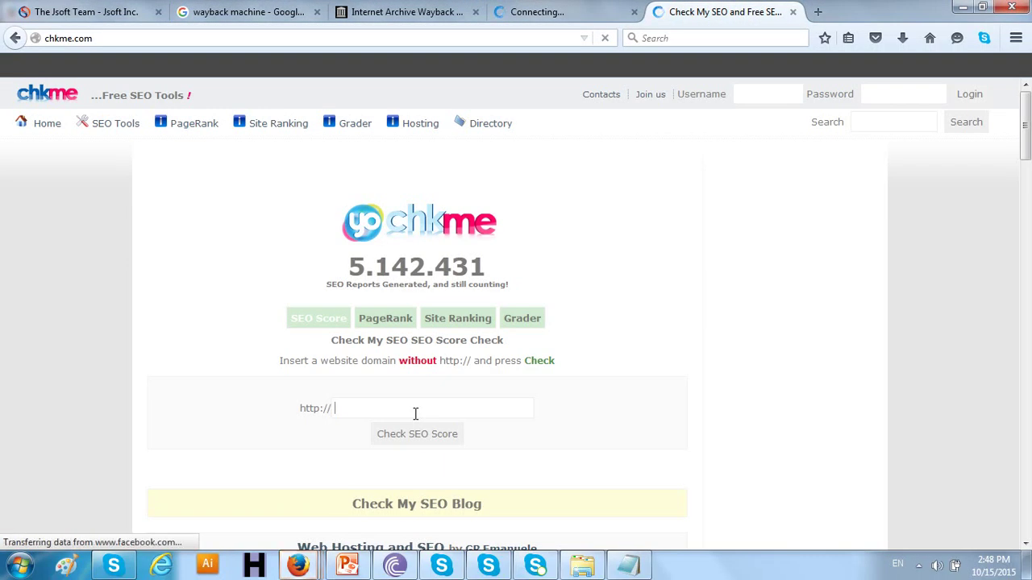
pyautogui.write('js')
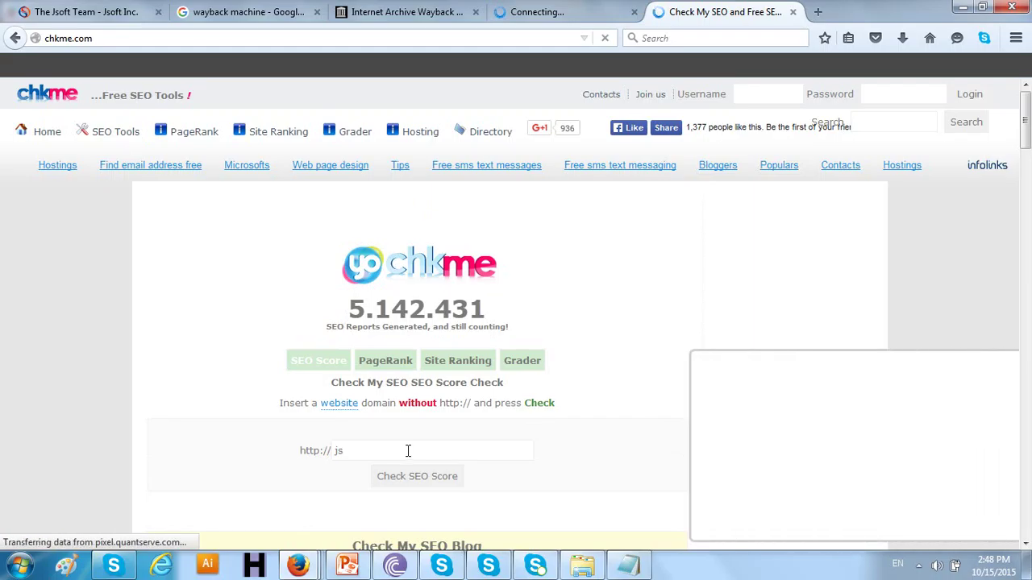
pyautogui.write('oft.pk')
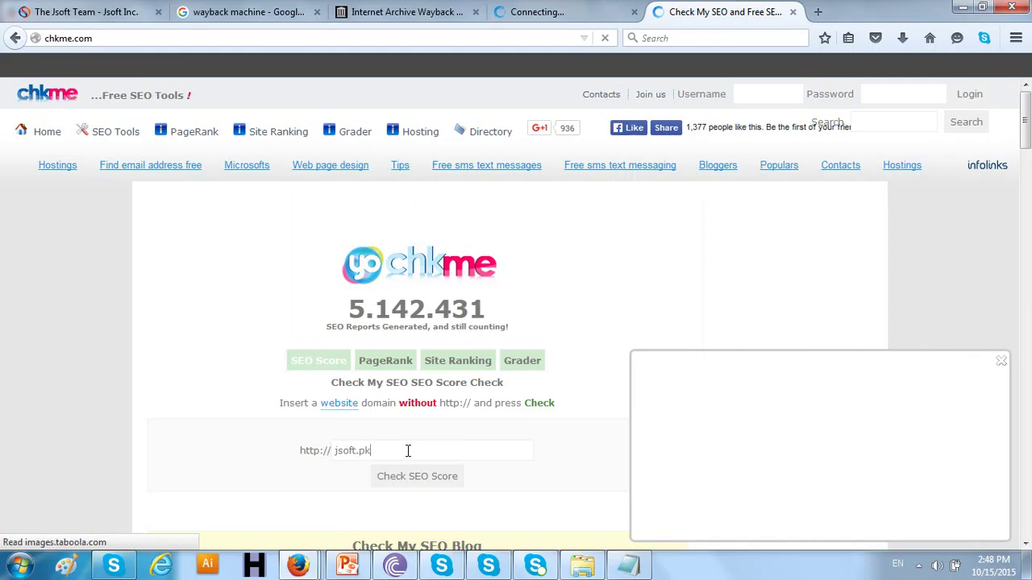
pyautogui.click(416, 476)
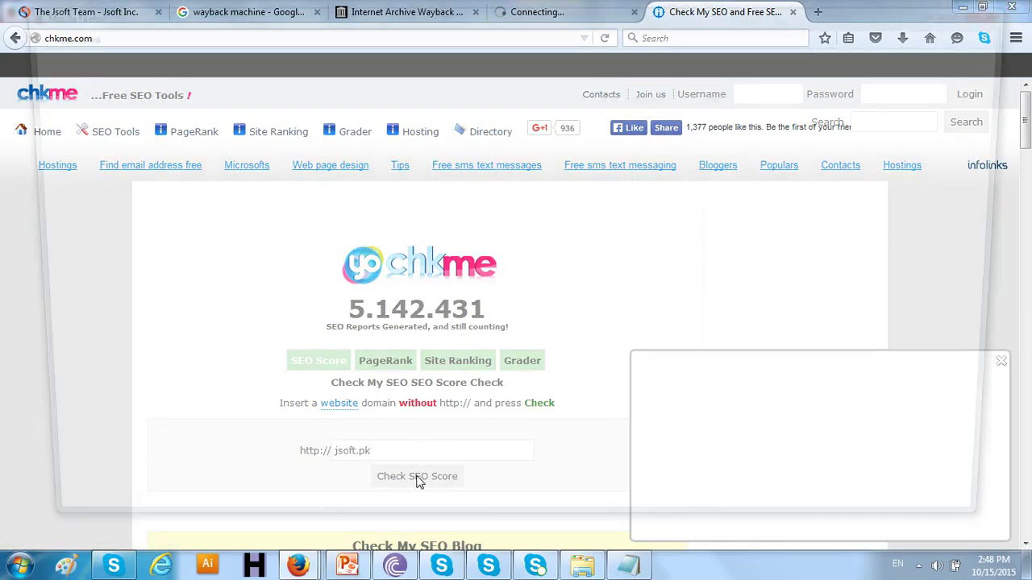
# Close the two blank pop-up advertisement windows opened by the SEO check.
pyautogui.moveTo(298, 565)
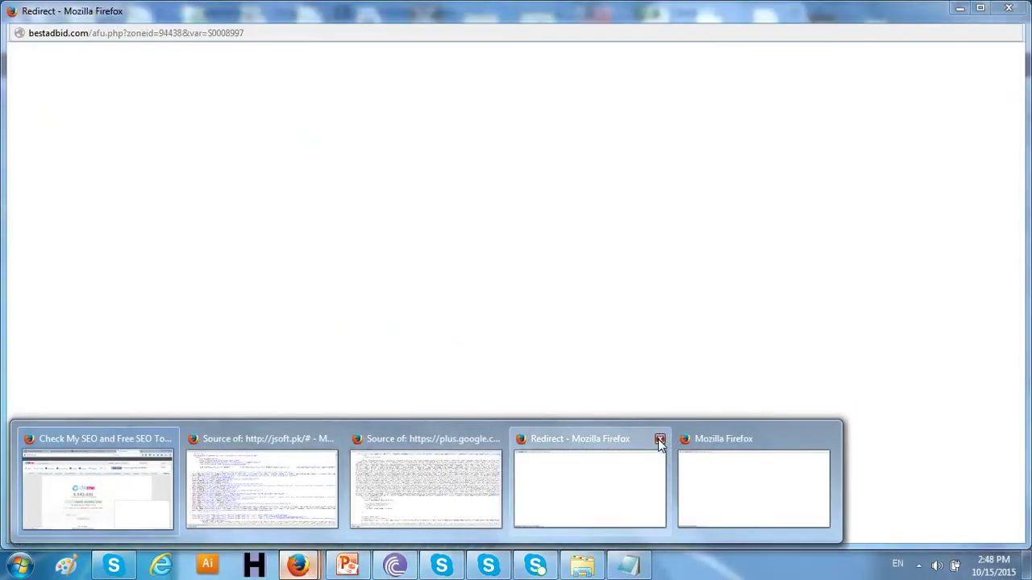
pyautogui.click(660, 440)
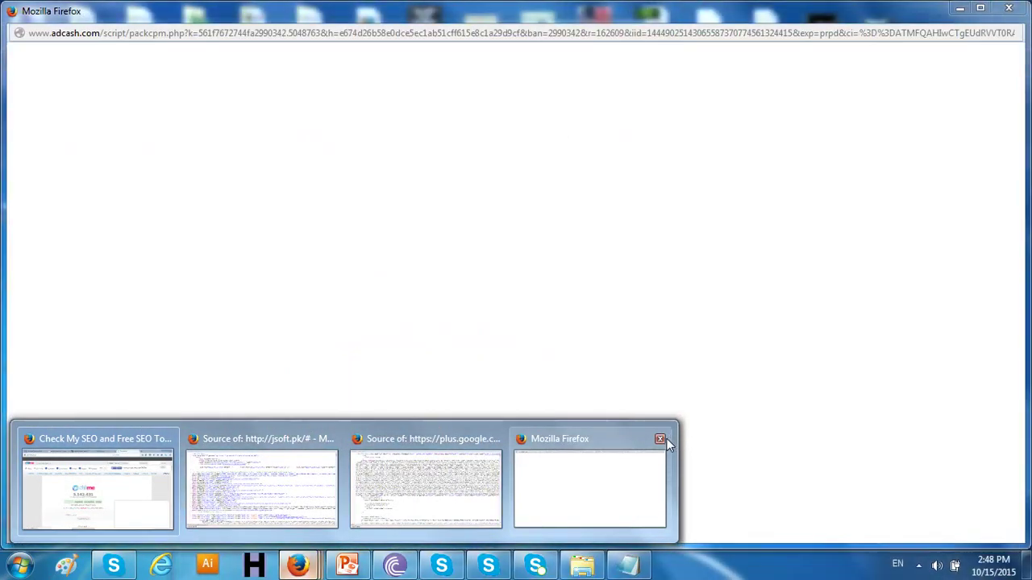
pyautogui.click(660, 439)
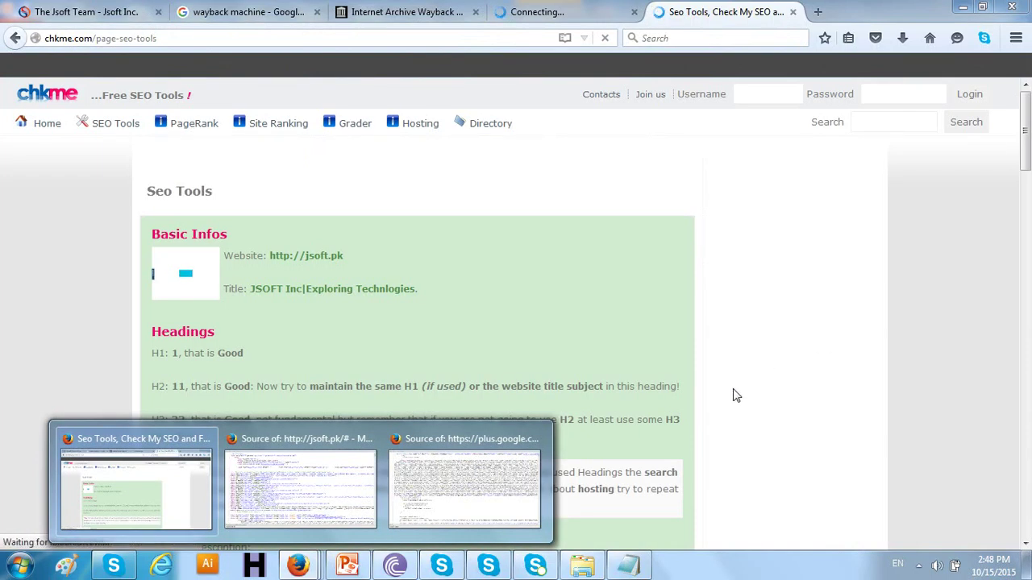
# Dismiss the blank overlay advertisement and examine the jsoft.pk report's headings, description, keywords, links, images and final SEO score.
pyautogui.scroll(-5, 782, 323)
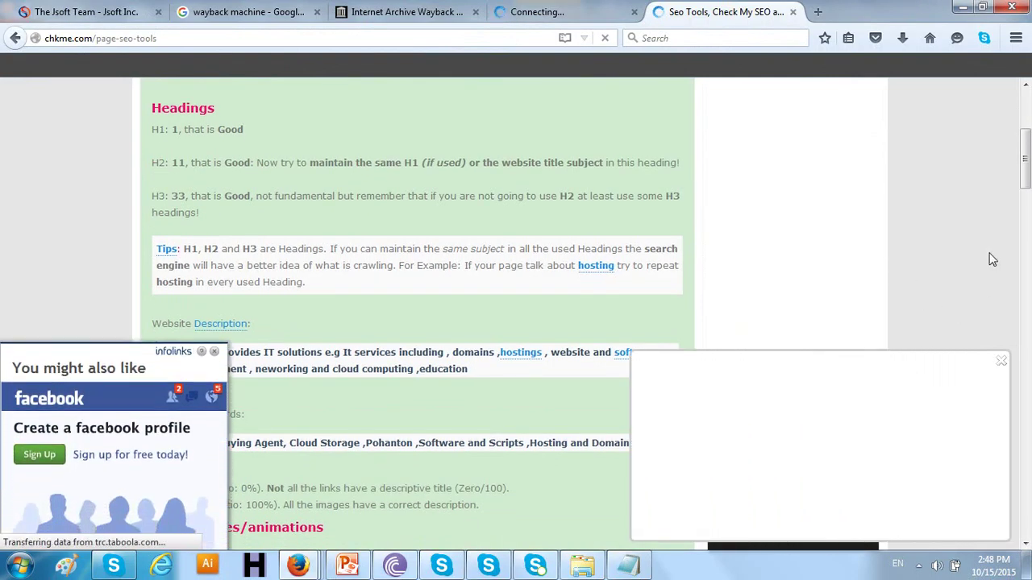
pyautogui.click(1002, 363)
pyautogui.moveTo(1026, 159); pyautogui.dragTo(1025, 256)
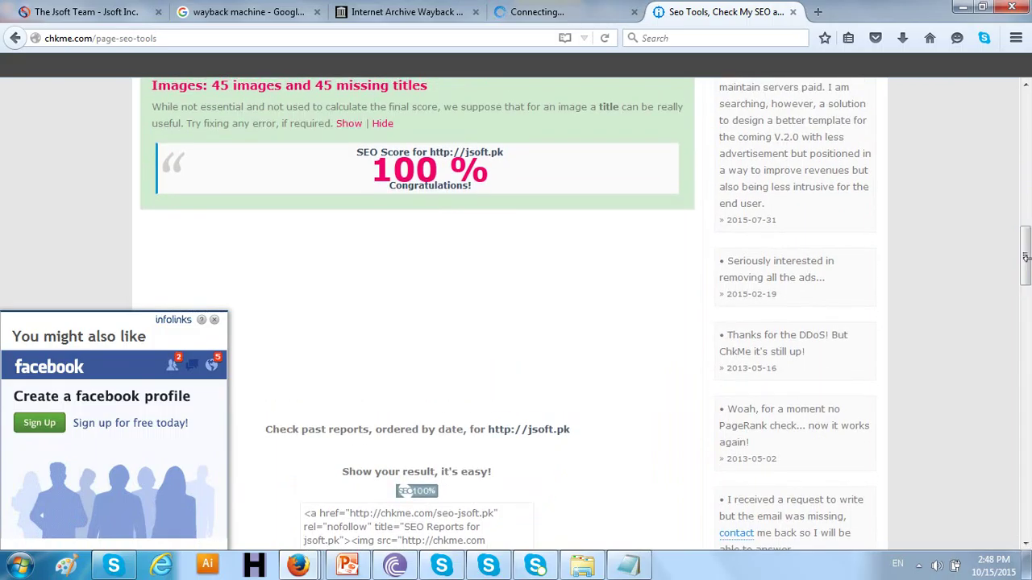
pyautogui.moveTo(1025, 257); pyautogui.dragTo(1025, 208)
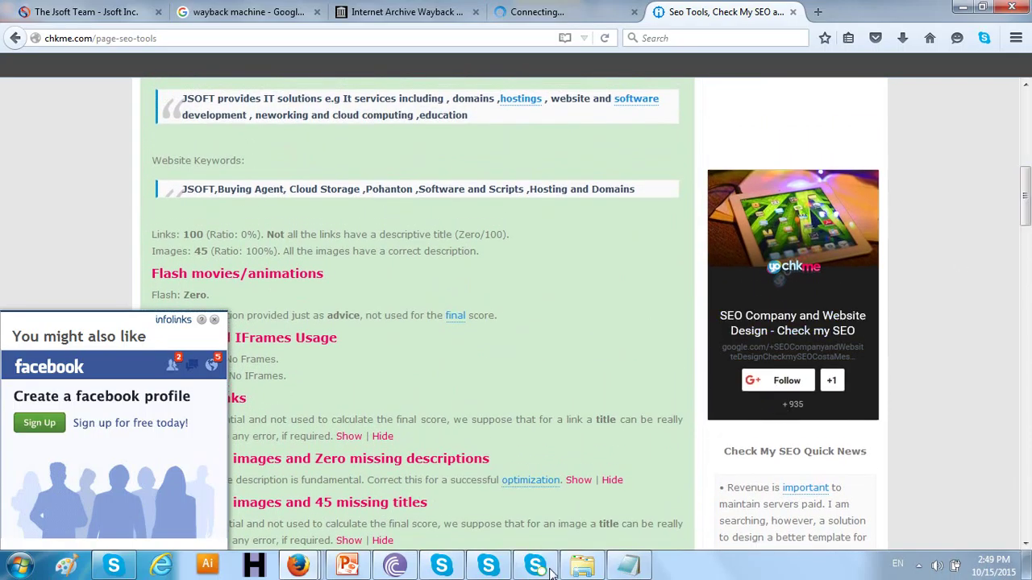
# Switch to the PowerPoint lecture and highlight the "keywords" name and its "a,b,c" content values in slide 3's last bullet.
pyautogui.click(347, 566)
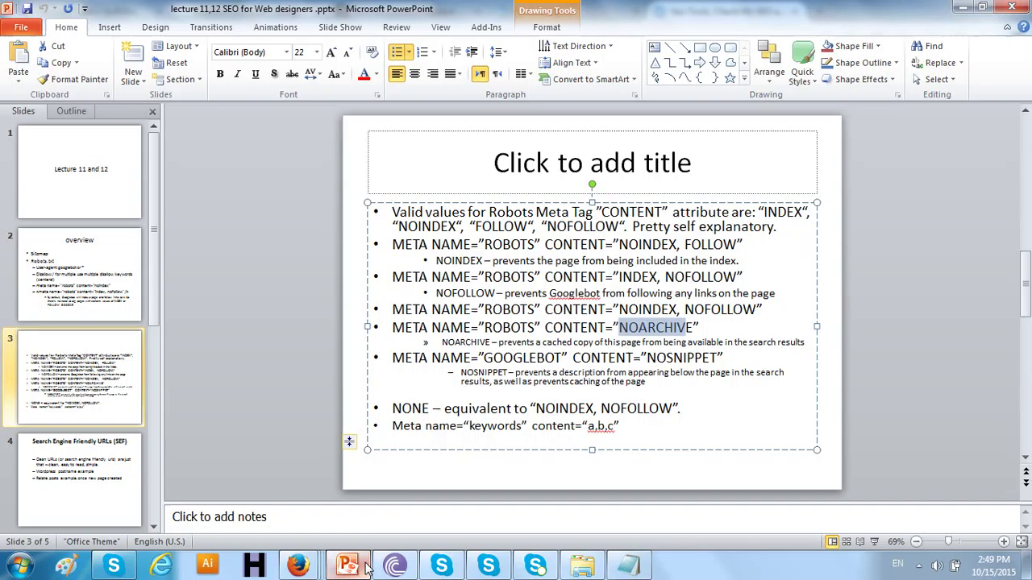
pyautogui.click(478, 429)
pyautogui.moveTo(478, 429); pyautogui.dragTo(524, 427)
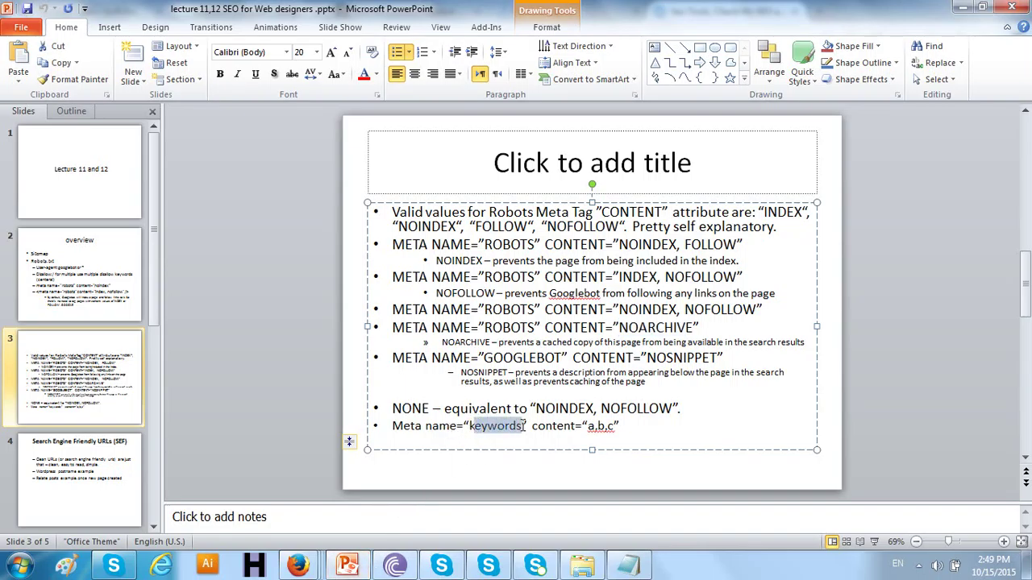
pyautogui.click(451, 440)
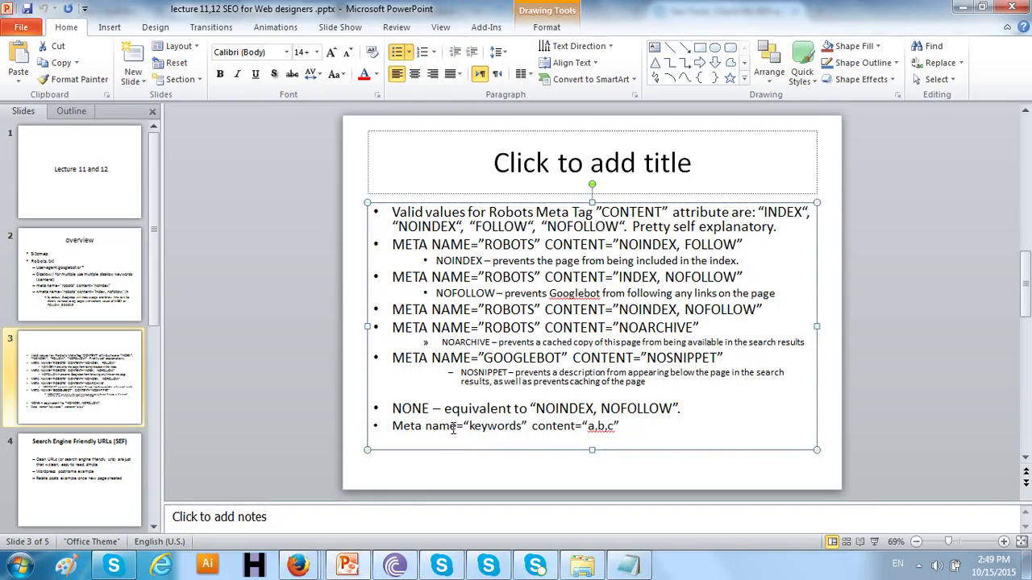
pyautogui.click(482, 426)
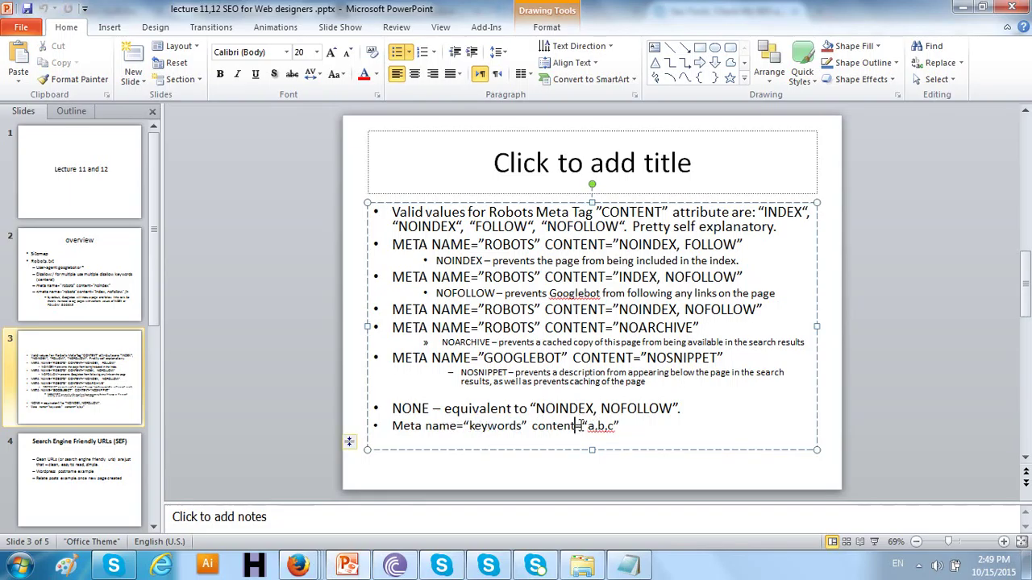
pyautogui.moveTo(588, 427); pyautogui.dragTo(600, 425)
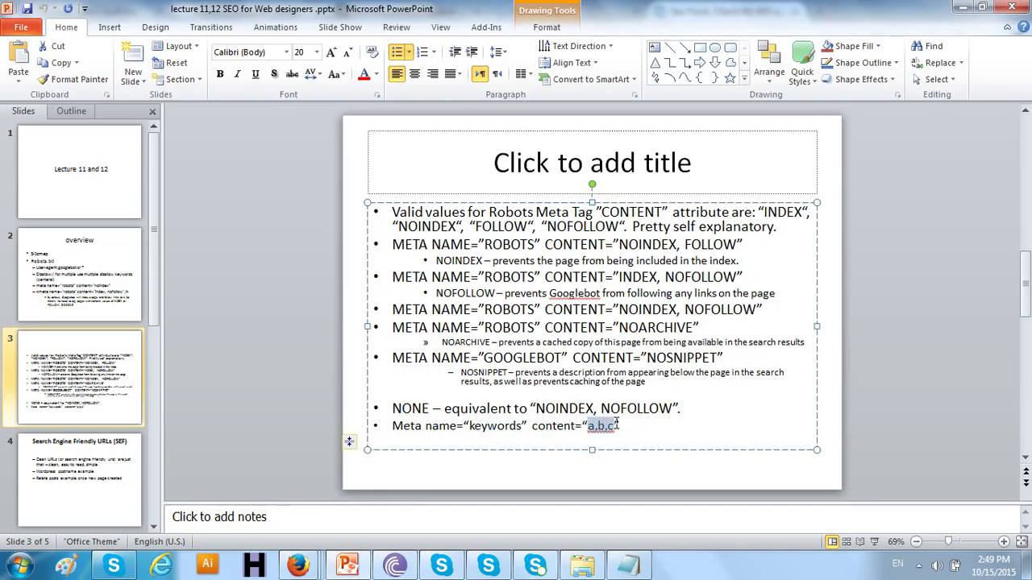
pyautogui.click(606, 427)
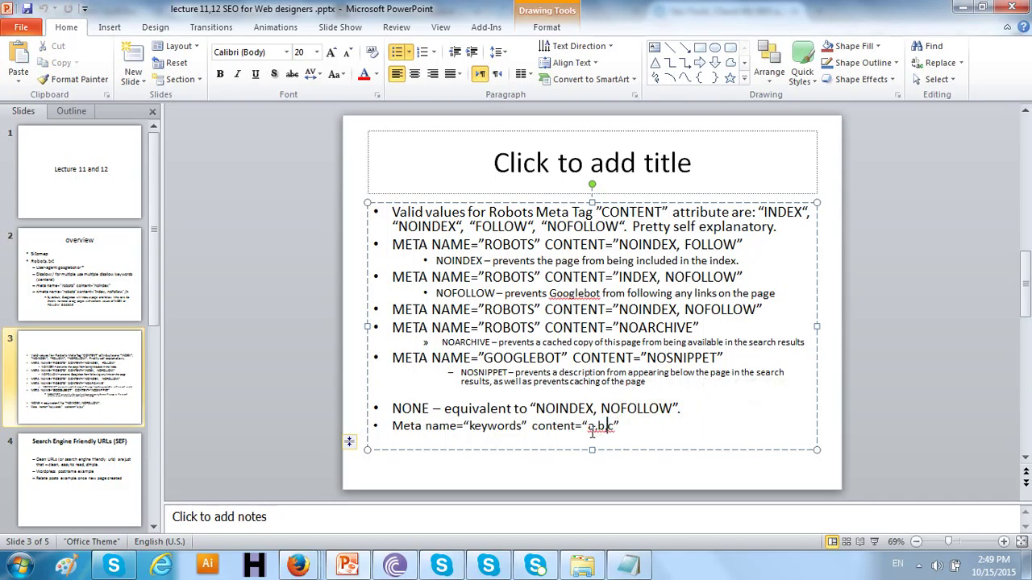
pyautogui.moveTo(594, 427); pyautogui.dragTo(611, 427)
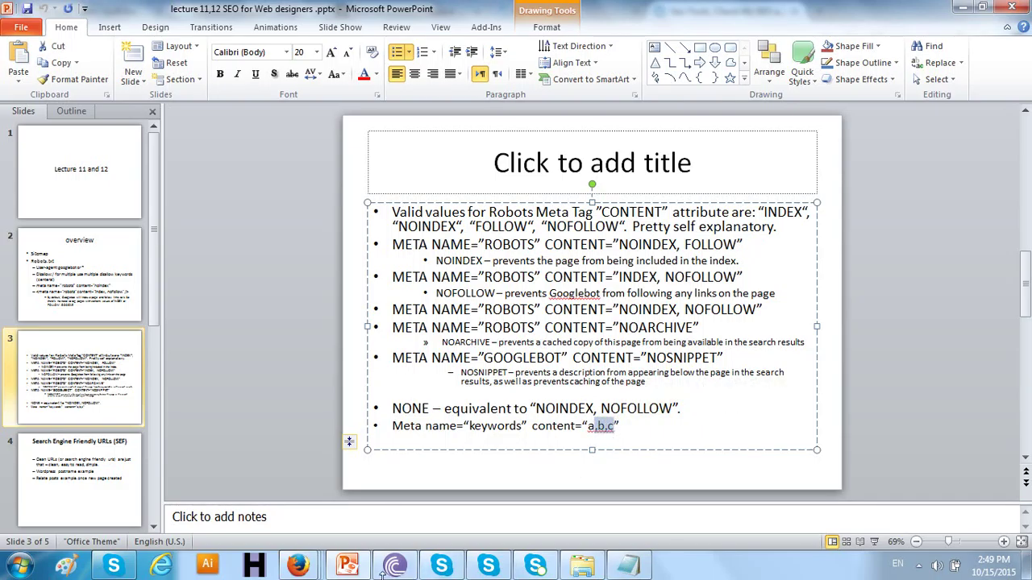
# Switch back to Firefox, review the report's title and description, and return to the chkme.com SEO score form.
pyautogui.click(200, 498)
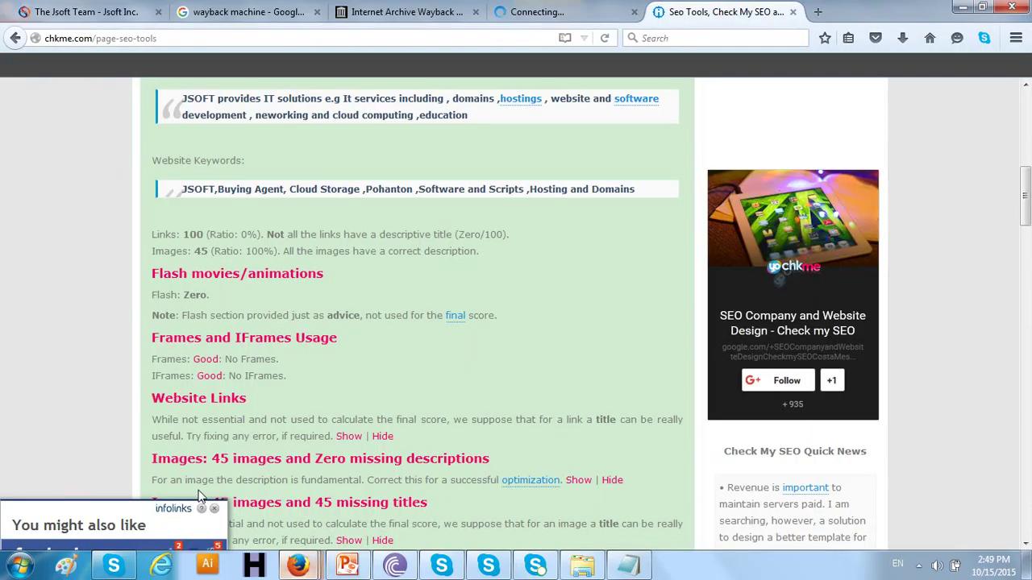
pyautogui.scroll(4, 451, 240)
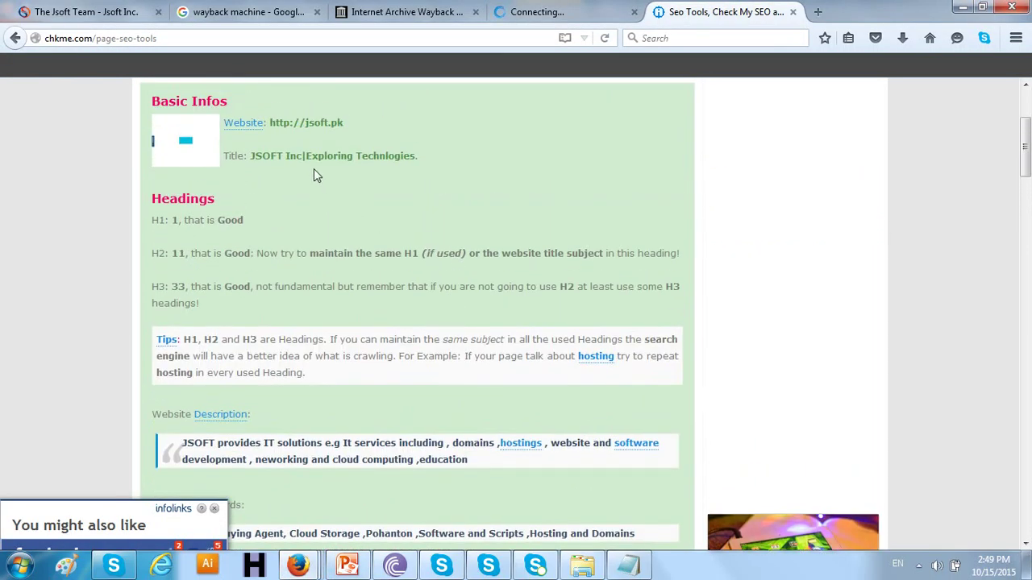
pyautogui.click(16, 42)
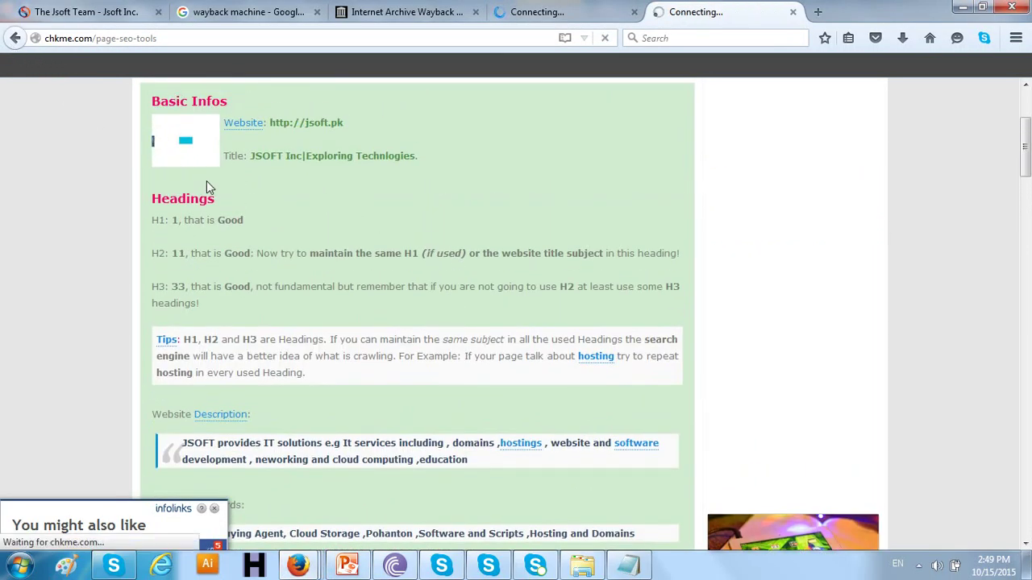
pyautogui.scroll(-3, 345, 286)
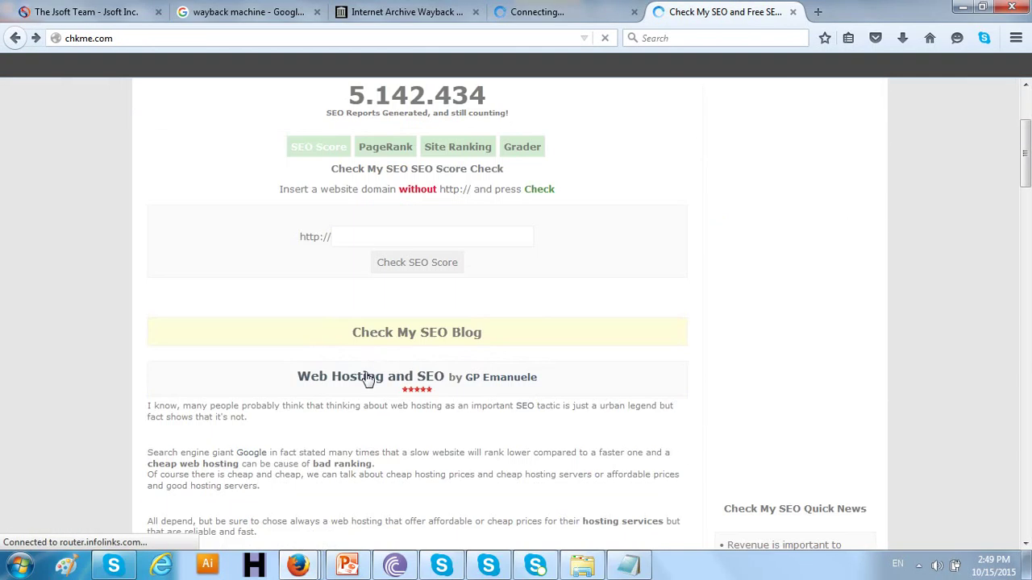
pyautogui.scroll(-3, 395, 355)
# Run an SEO score check for the domain alsiyouhmovers.com.
pyautogui.click(374, 247)
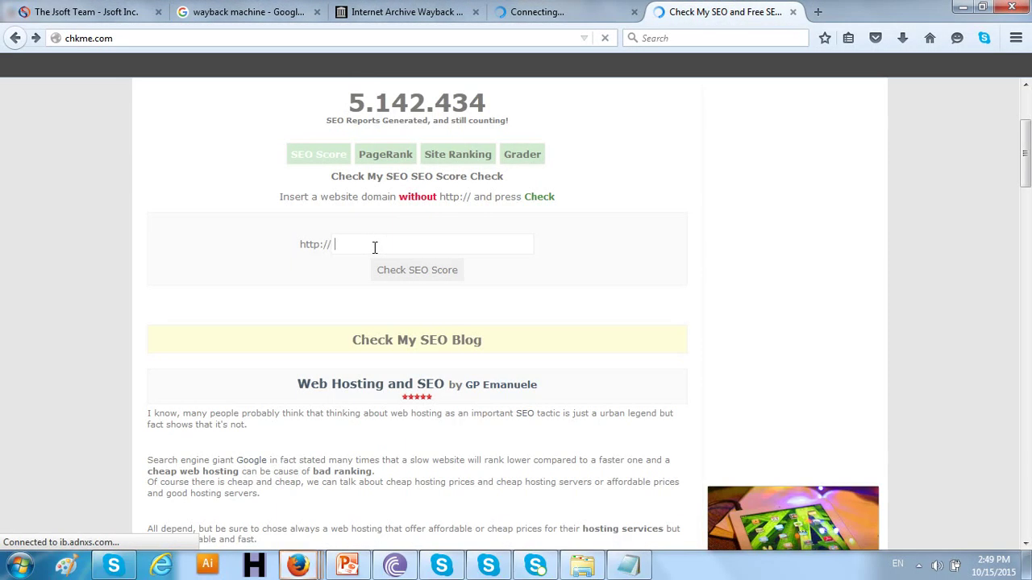
pyautogui.write('a')
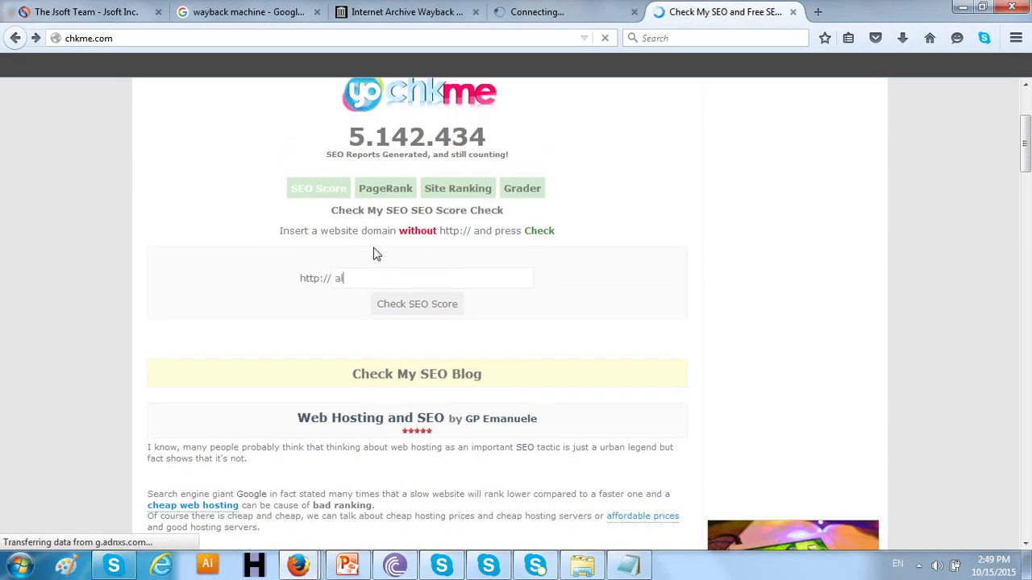
pyautogui.write('ls')
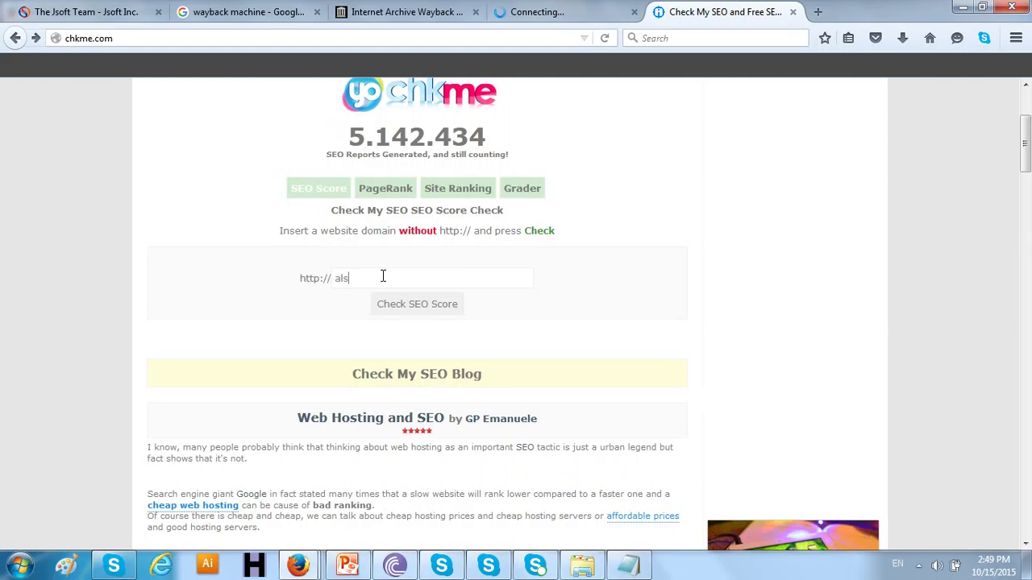
pyautogui.write('iyouhmovers.com')
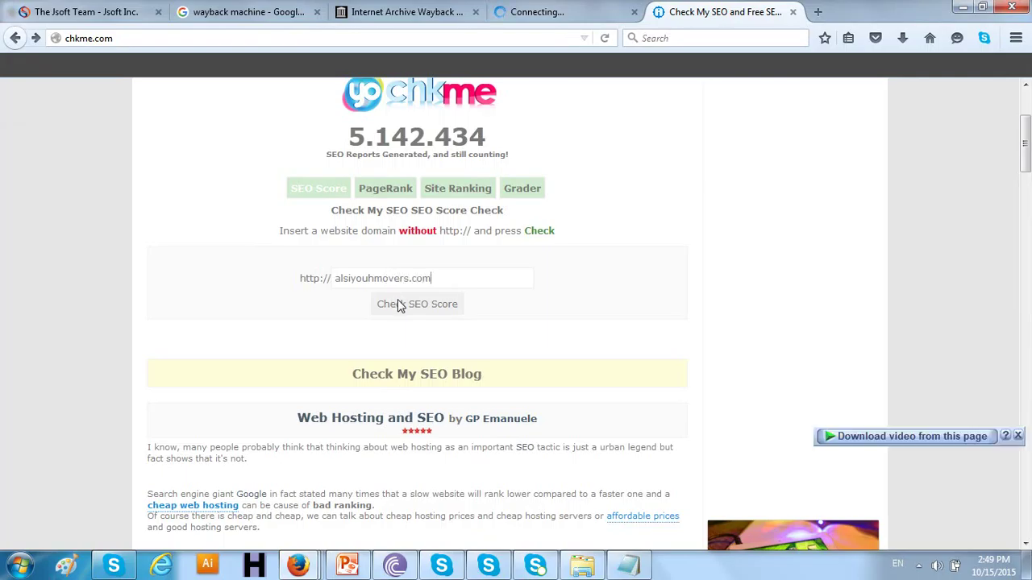
pyautogui.click(399, 306)
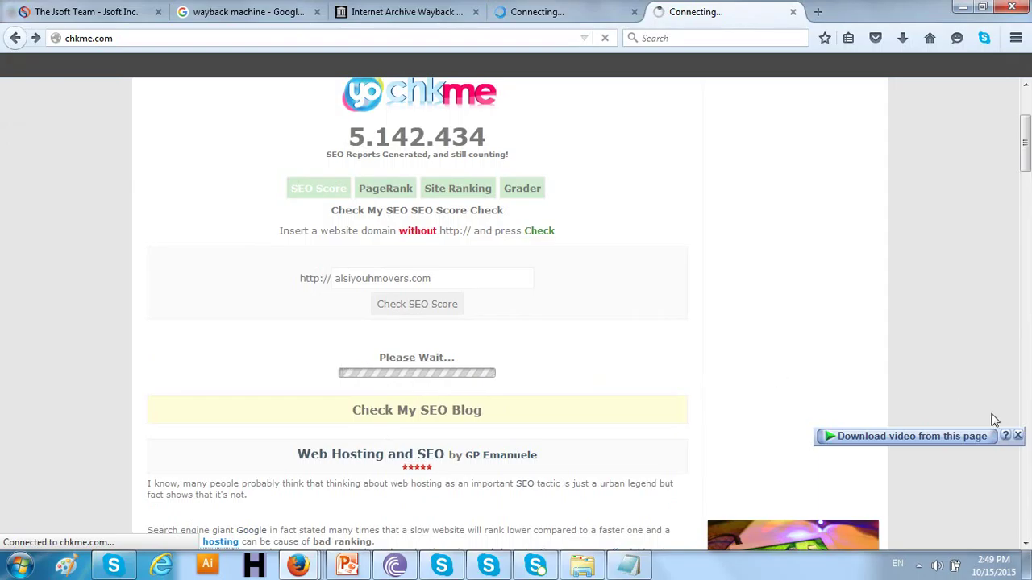
# Dismiss the video download prompt and close the RadioRage and Nords: Heroes of the North advertisement windows.
pyautogui.click(1017, 436)
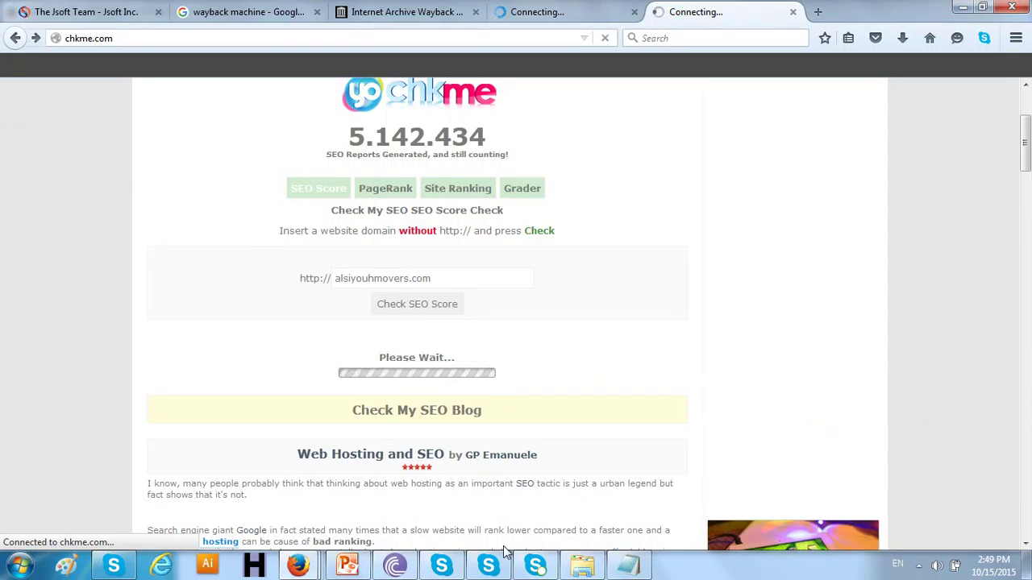
pyautogui.moveTo(298, 567)
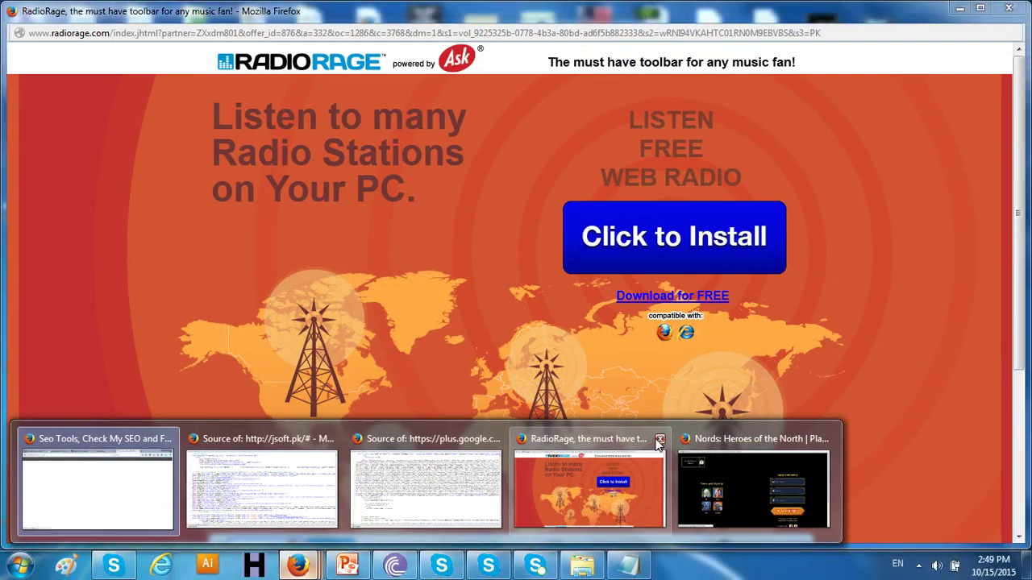
pyautogui.click(662, 441)
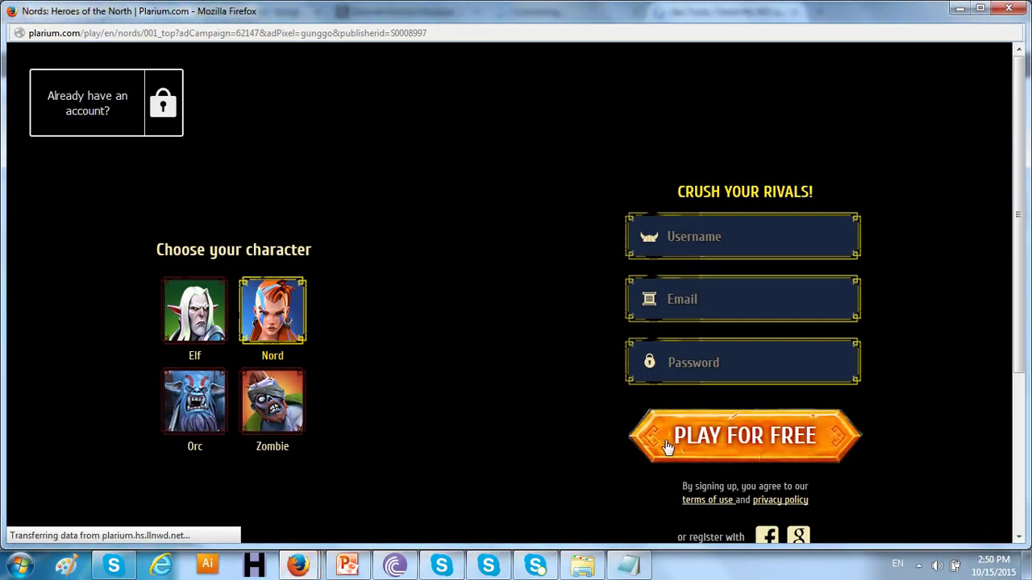
pyautogui.click(1008, 8)
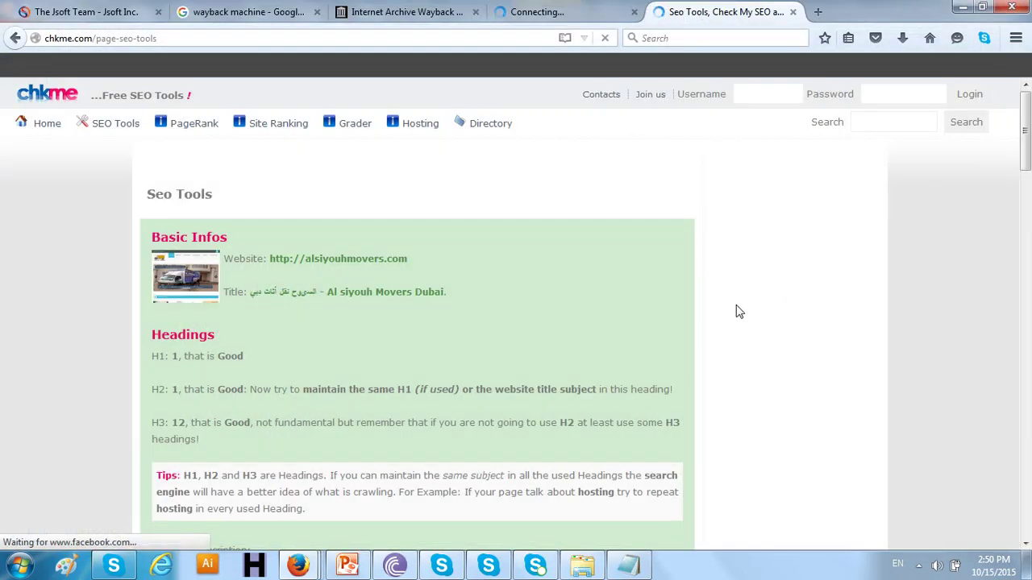
# Examine the alsiyouhmovers.com report's headings, description, keywords, links, images and final SEO score.
pyautogui.scroll(-2, 740, 313)
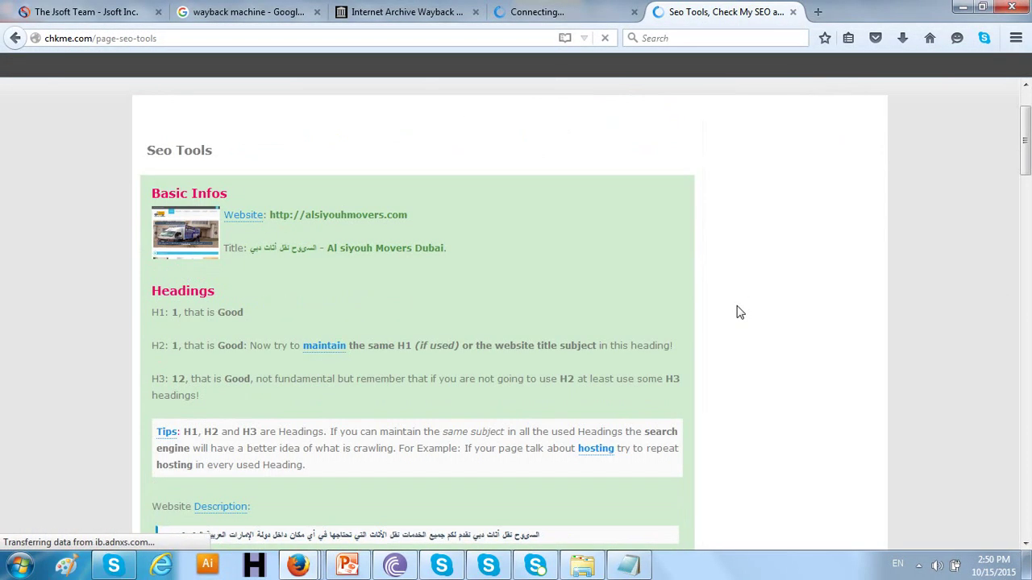
pyautogui.scroll(-3, 740, 313)
pyautogui.scroll(-5, 740, 313)
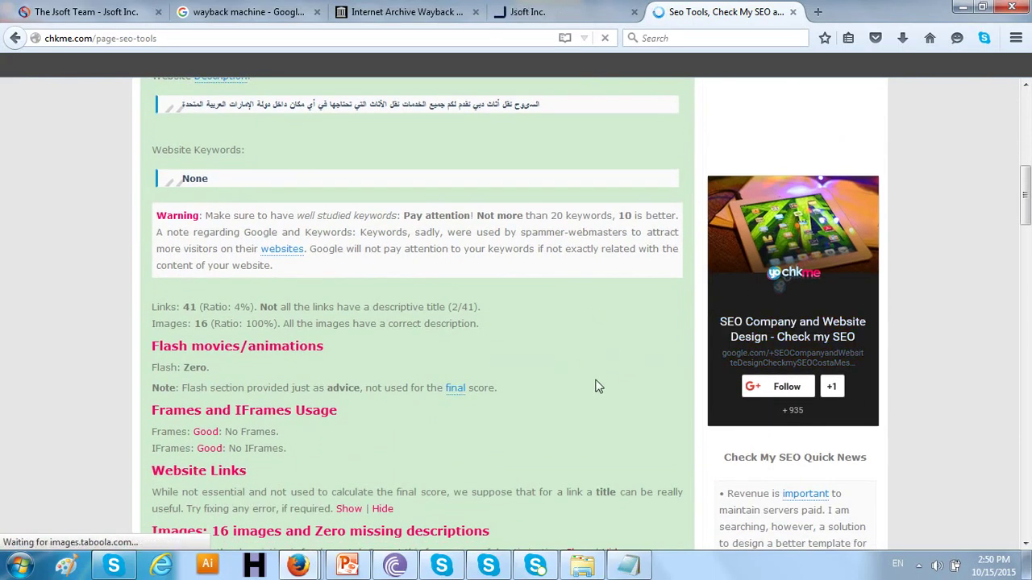
pyautogui.scroll(-10, 589, 364)
pyautogui.scroll(3, 591, 366)
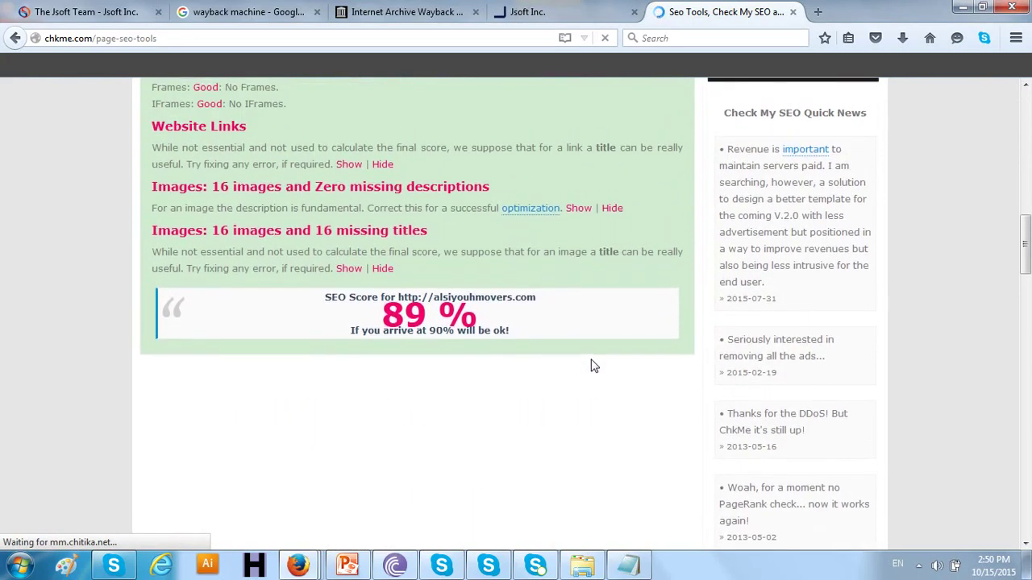
pyautogui.scroll(7, 497, 368)
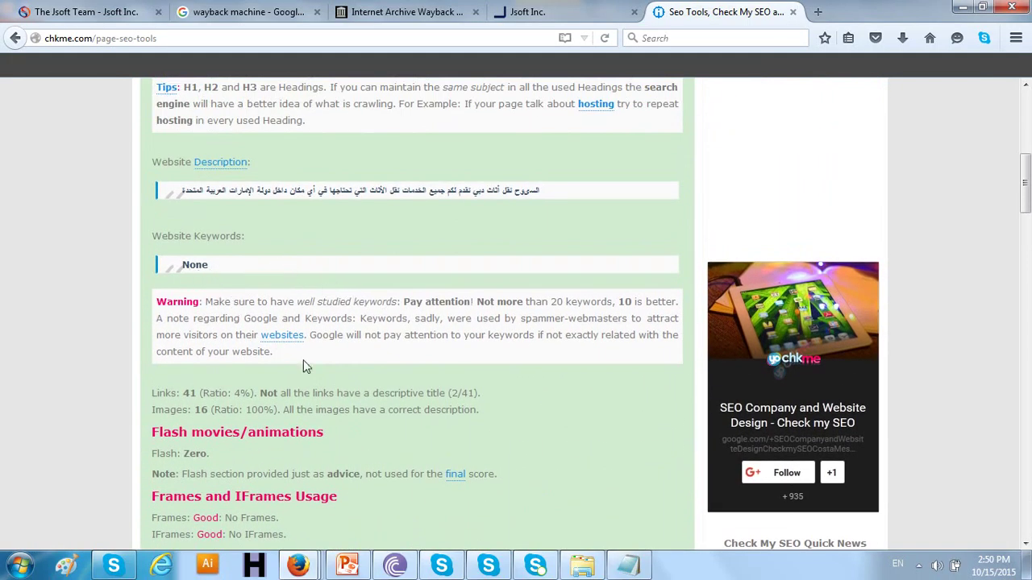
# Compare the report with the keywords meta tag bullet on PowerPoint slide 3 and return to the report's basic infos in Firefox.
pyautogui.click(347, 565)
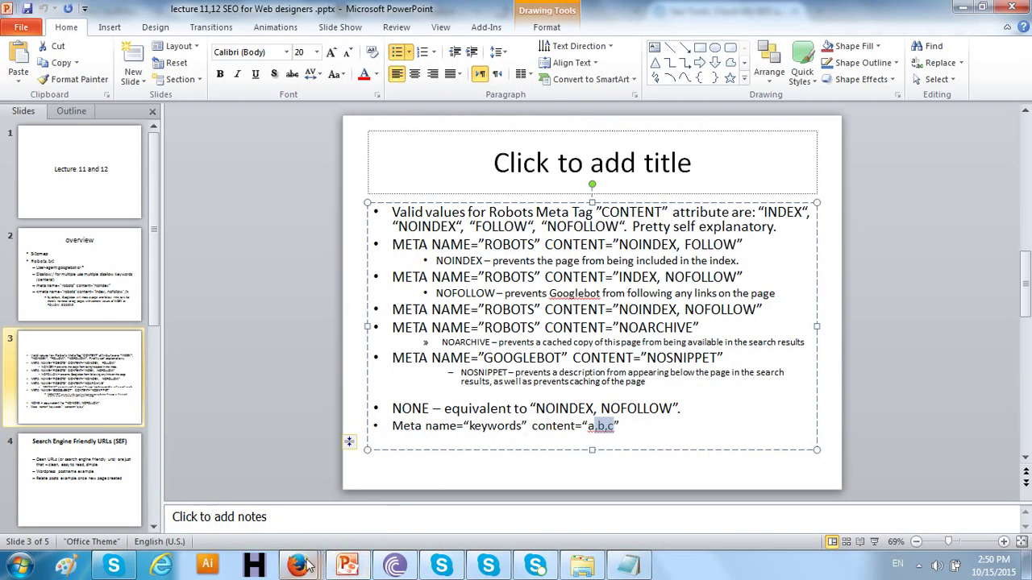
pyautogui.moveTo(298, 565)
pyautogui.click(138, 511)
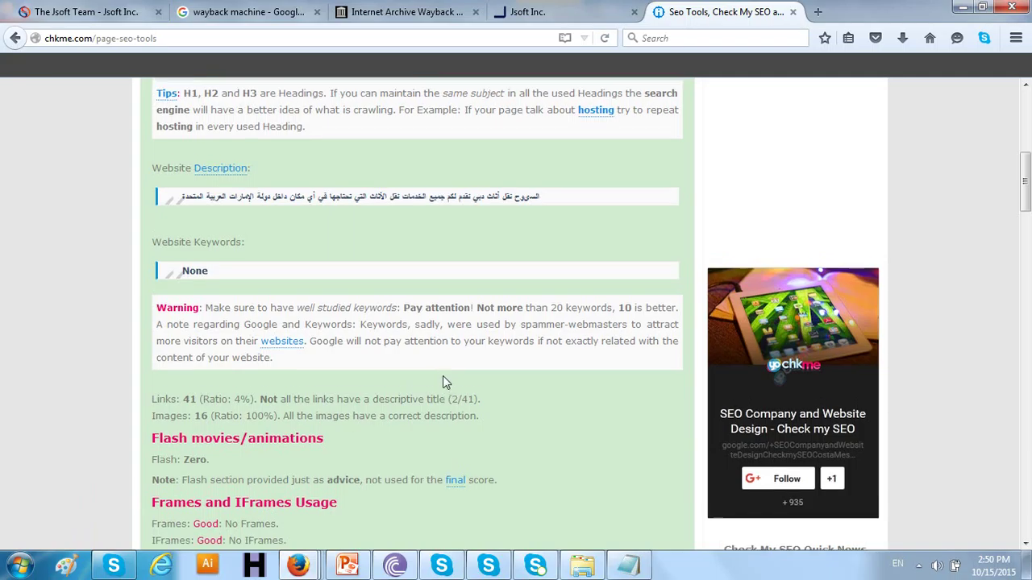
pyautogui.scroll(5, 443, 376)
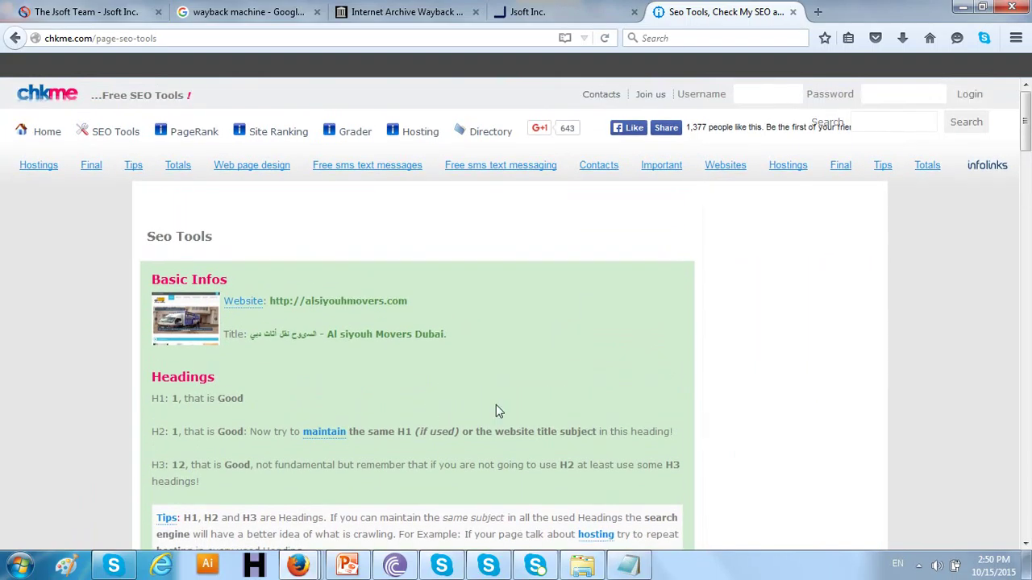
# Open the alsiyouhmovers.com website in a new browser tab.
pyautogui.click(818, 11)
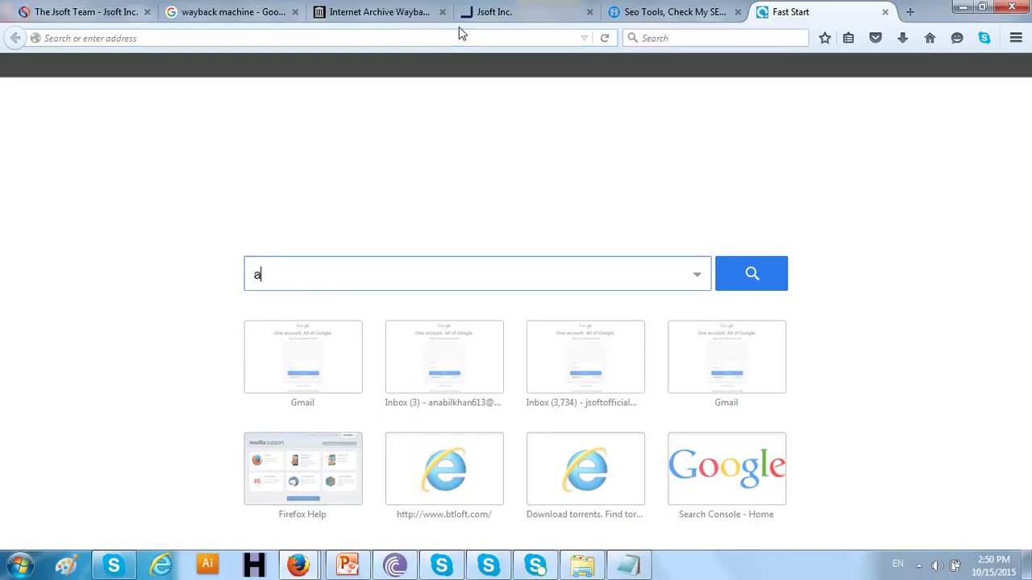
pyautogui.click(389, 35)
pyautogui.write('alsiyouhmovers.com/')
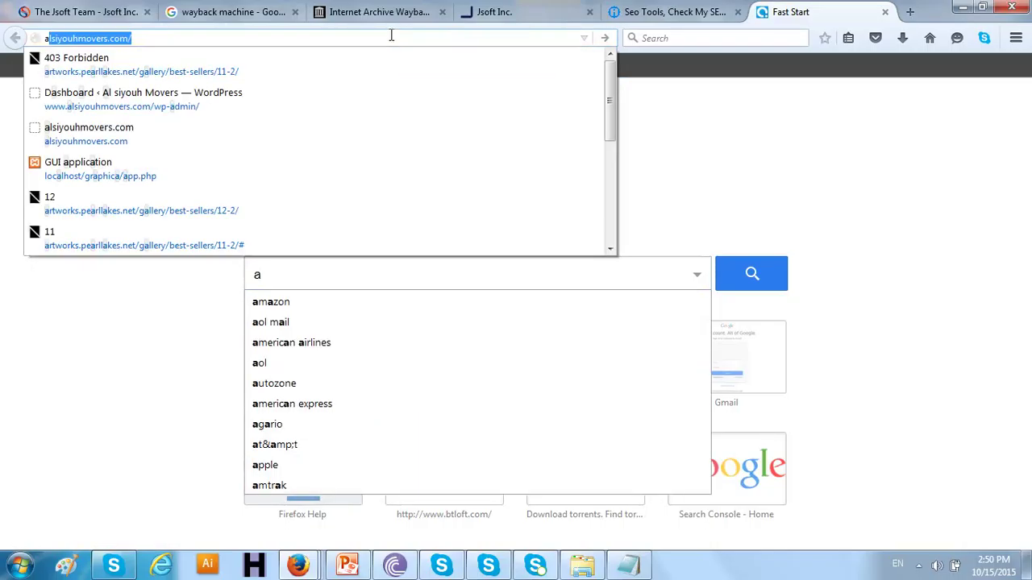
pyautogui.press('Return')
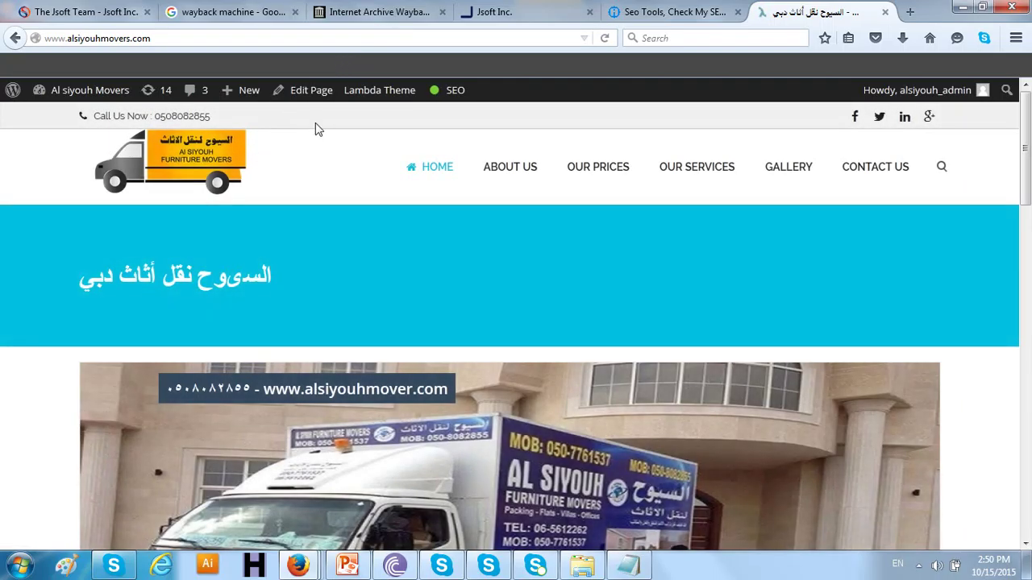
# Open the home page's editor in a new tab and load the site's WordPress dashboard in the current tab.
pyautogui.rightClick(324, 91)
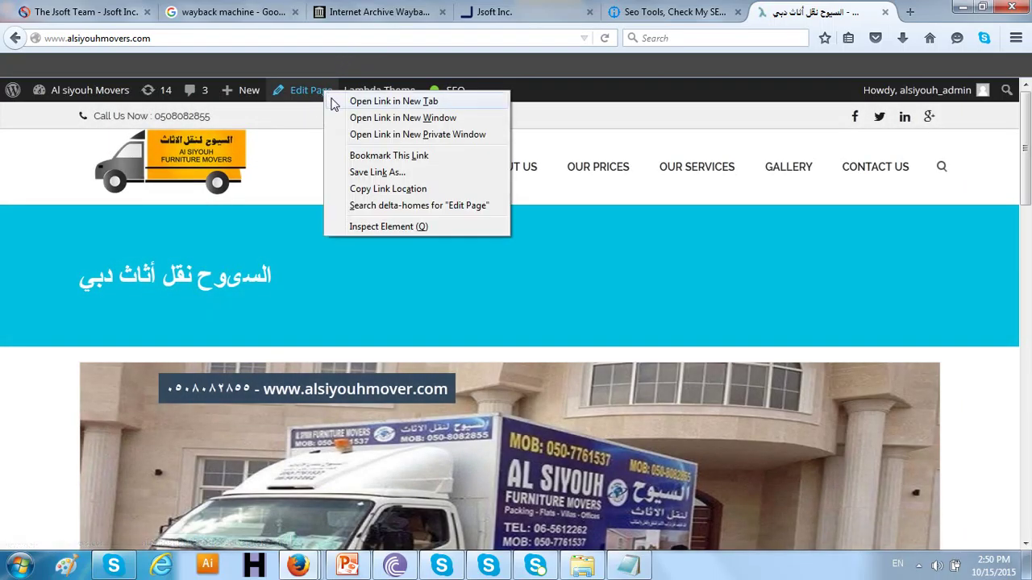
pyautogui.click(335, 103)
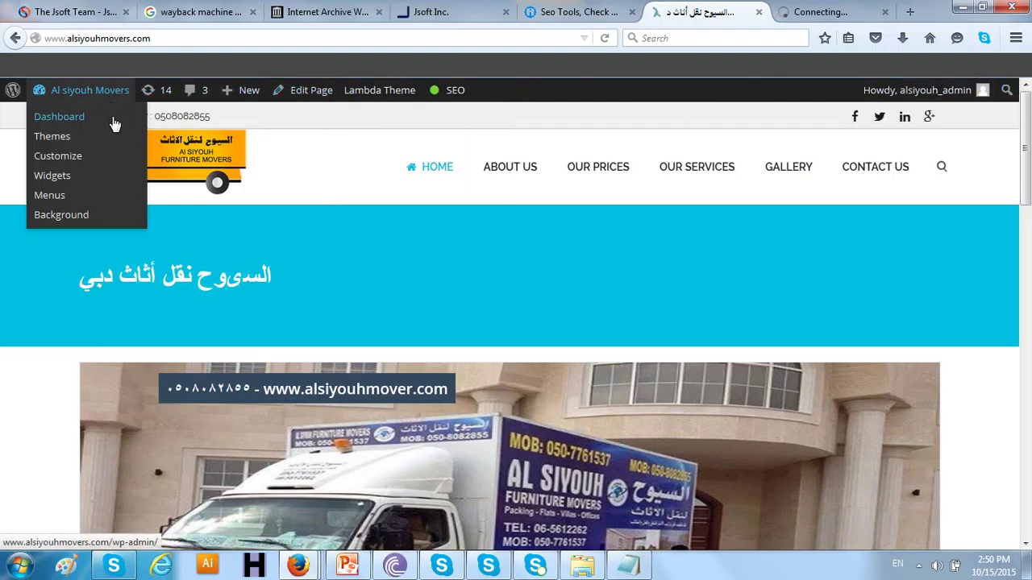
pyautogui.click(115, 121)
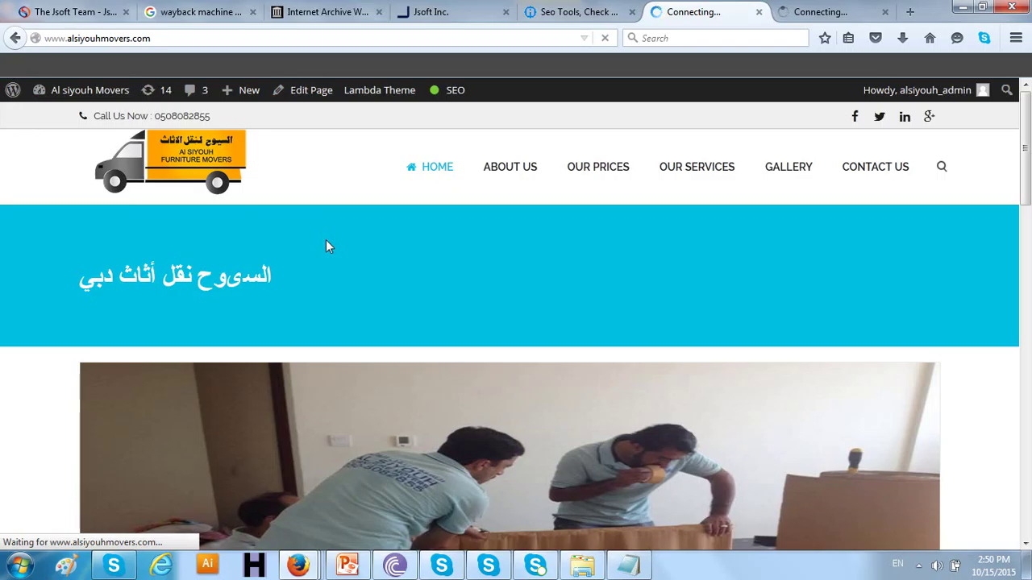
pyautogui.scroll(-5, 325, 246)
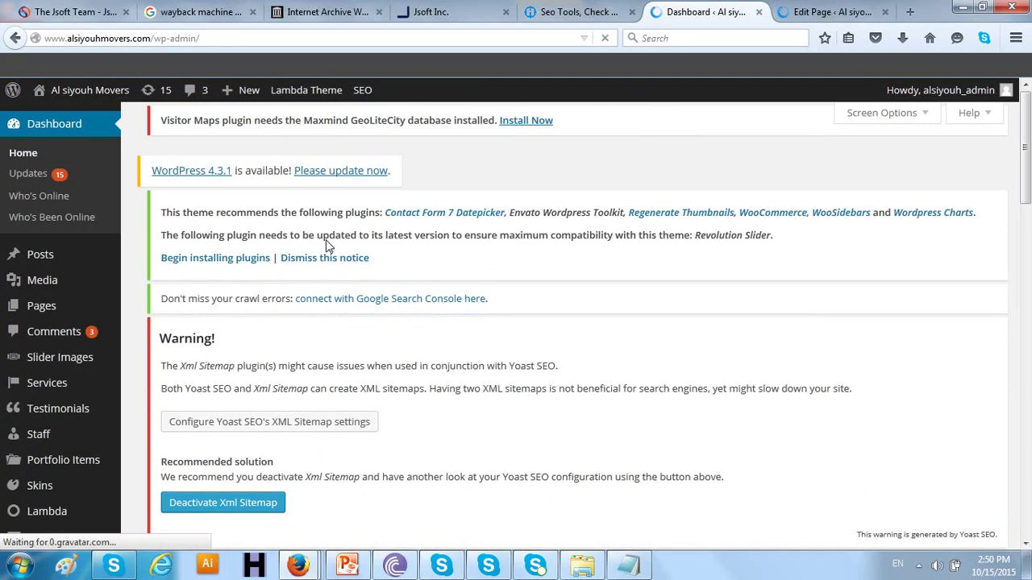
pyautogui.scroll(-2, 352, 315)
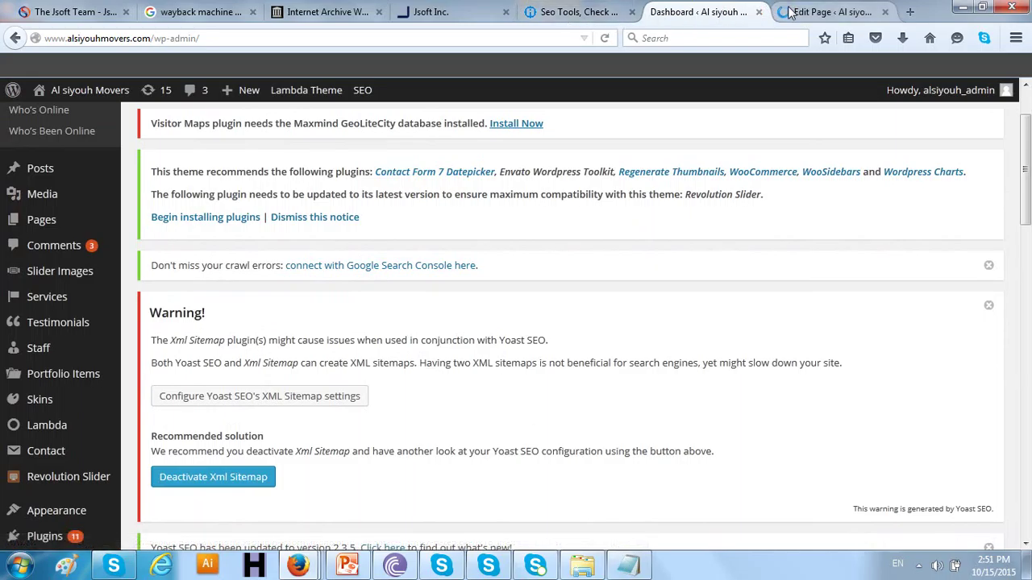
# Review the focus keyword, SEO title and meta description in the home page's editor.
pyautogui.click(826, 12)
pyautogui.scroll(-3, 513, 230)
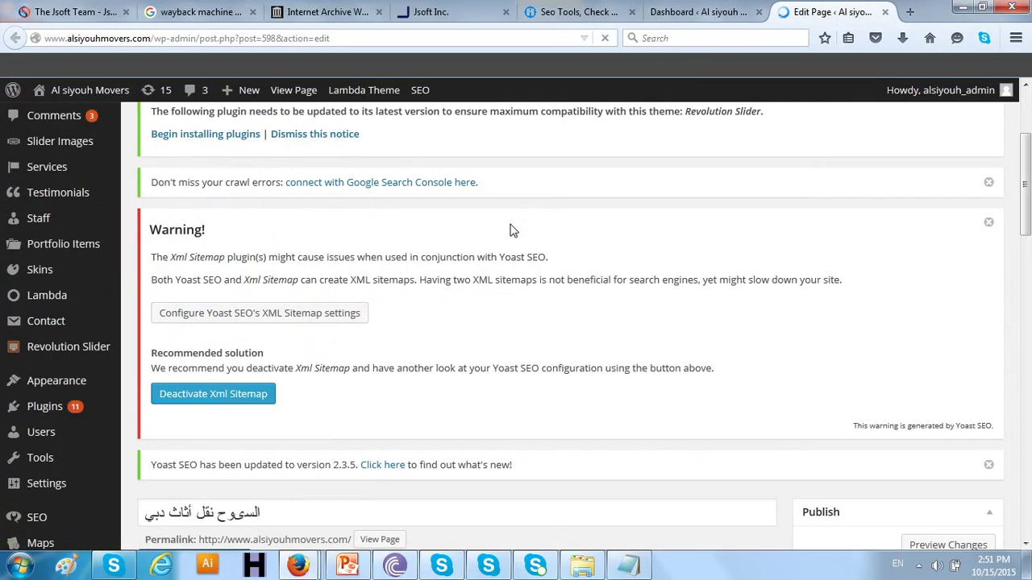
pyautogui.scroll(-10, 428, 323)
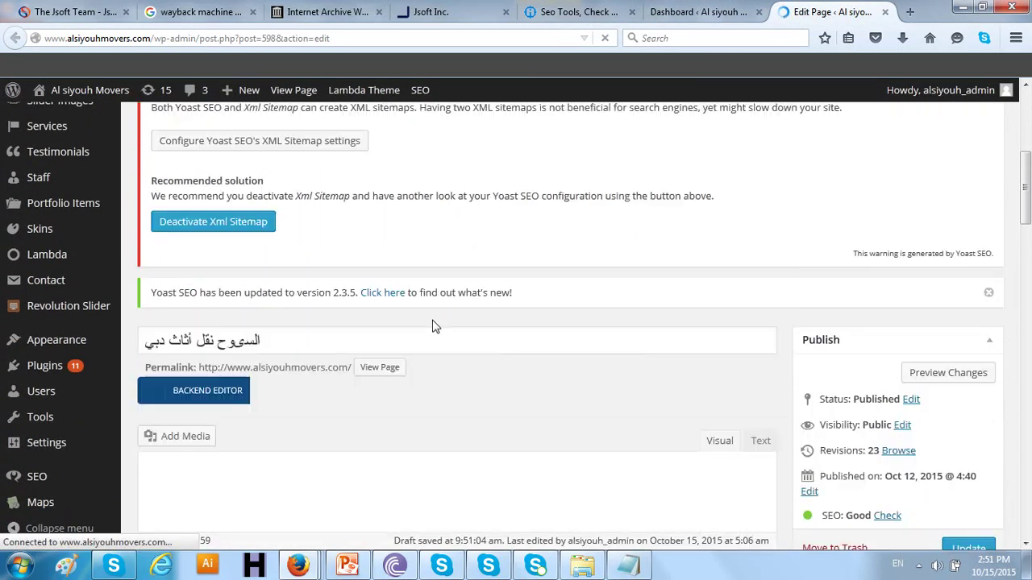
pyautogui.scroll(-5, 435, 321)
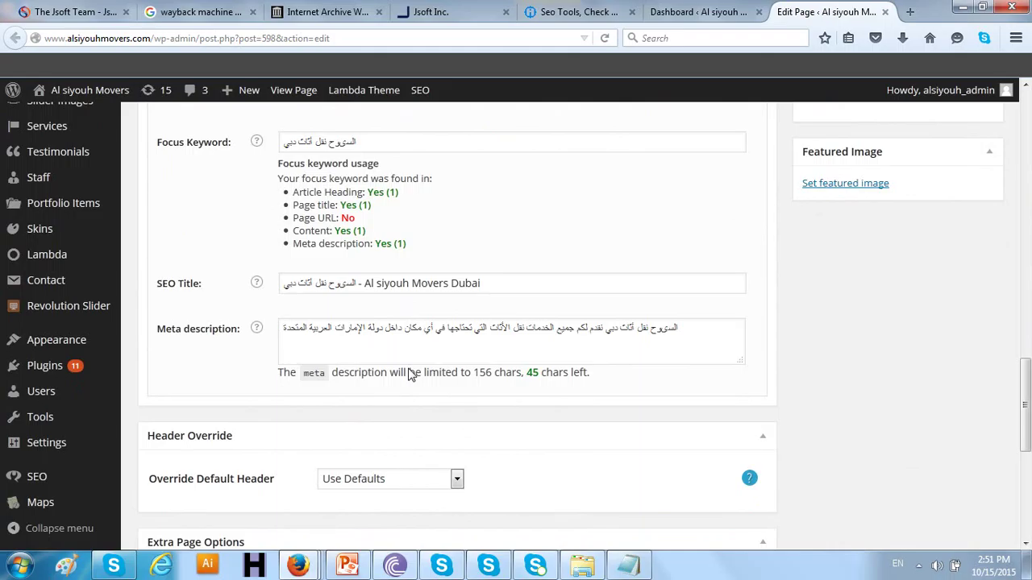
pyautogui.scroll(-3, 407, 365)
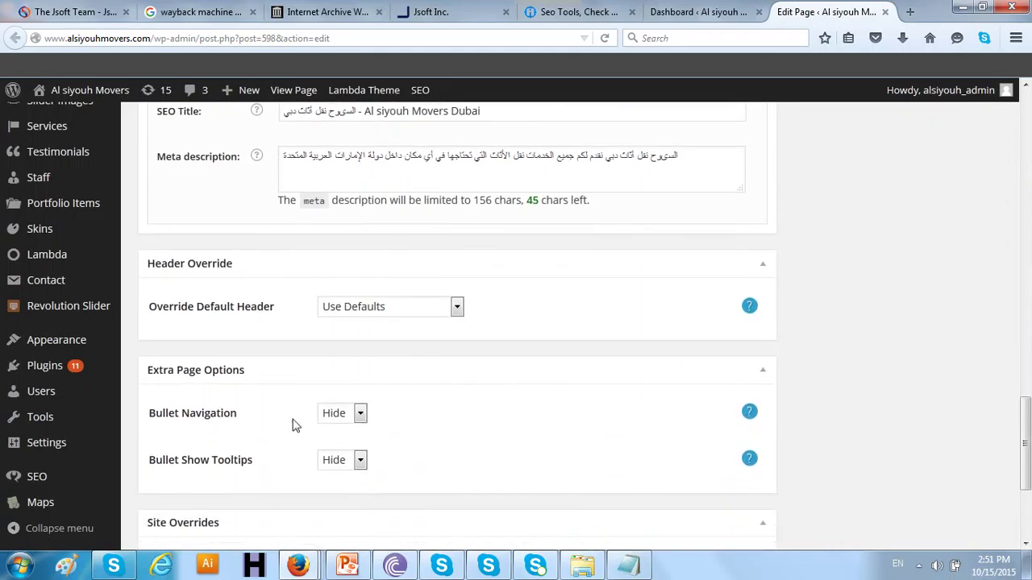
# Enable the sitewide meta keywords tag in Yoast SEO's Titles & Metas settings and save the changes.
pyautogui.moveTo(65, 486)
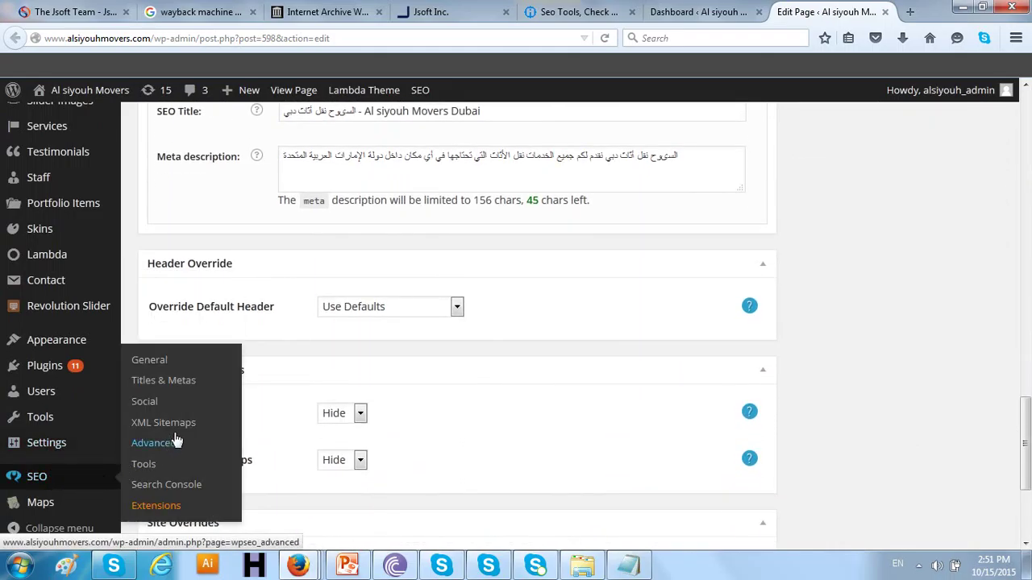
pyautogui.click(179, 388)
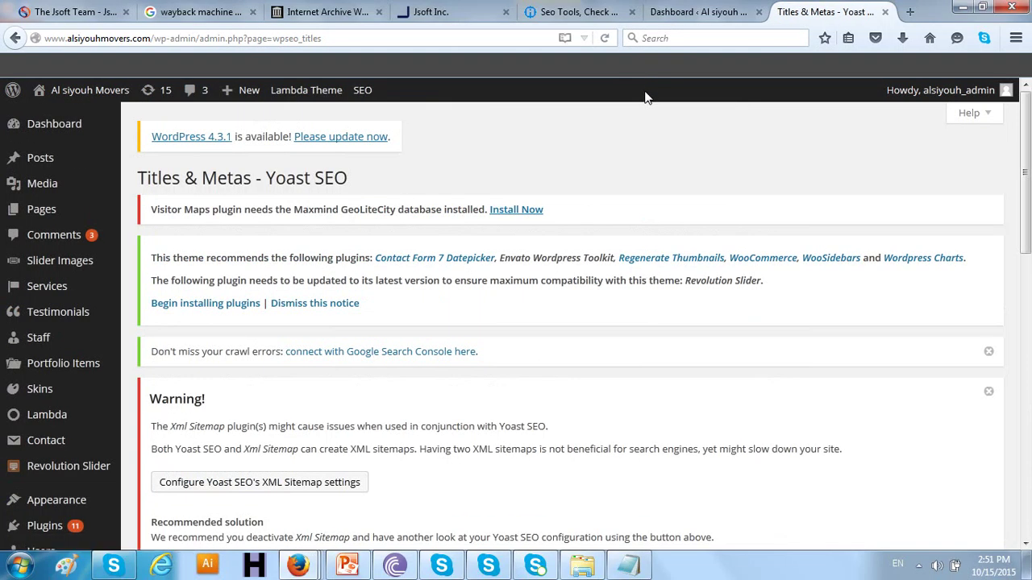
pyautogui.scroll(-5, 597, 185)
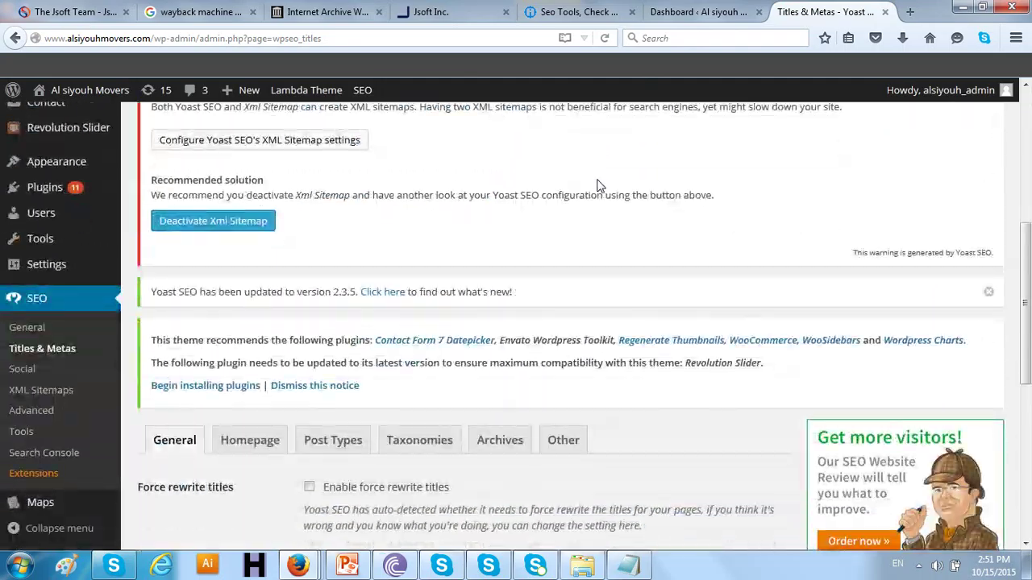
pyautogui.scroll(-1, 597, 186)
pyautogui.click(569, 186)
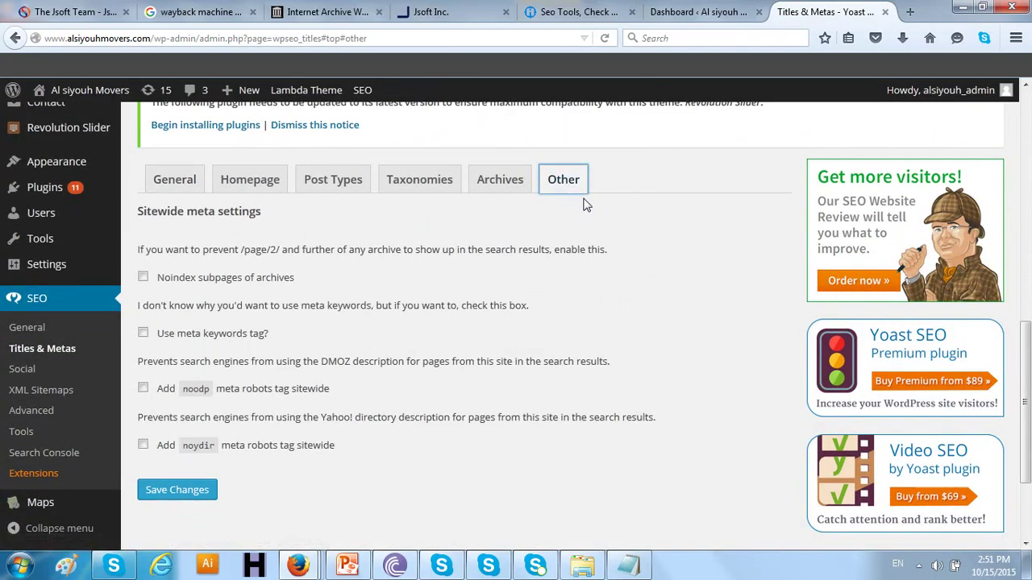
pyautogui.click(212, 335)
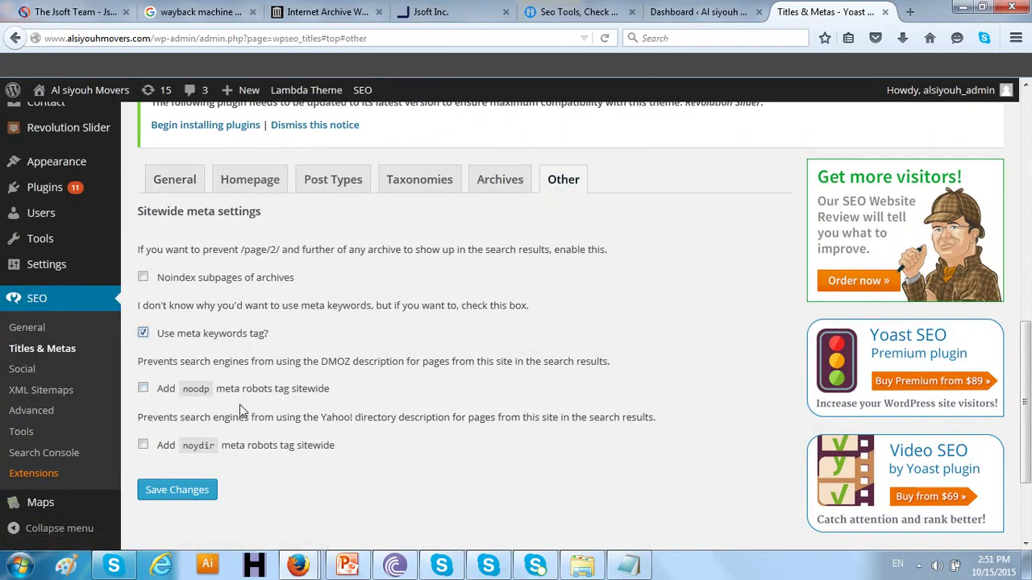
pyautogui.click(203, 488)
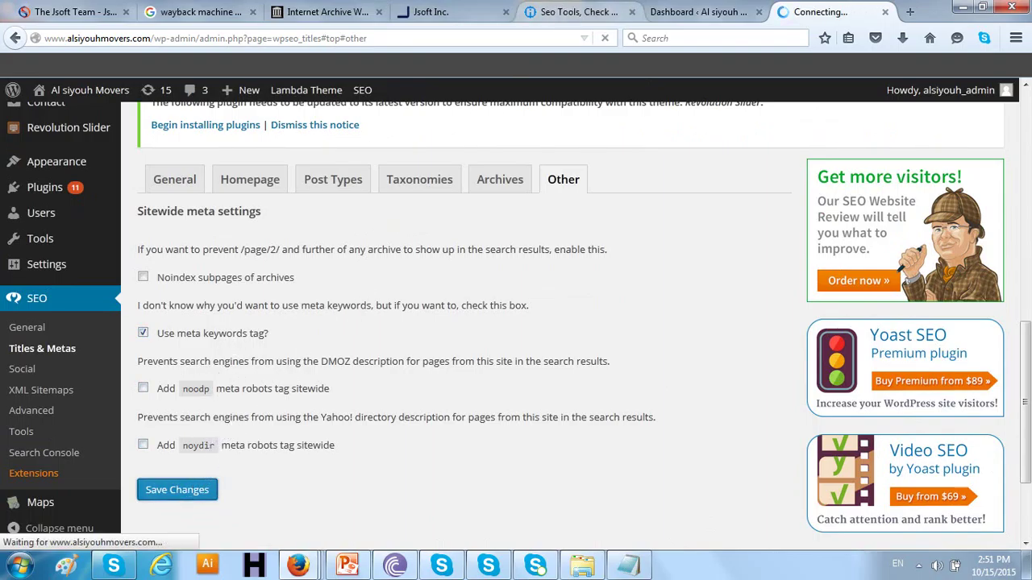
pyautogui.click(681, 14)
pyautogui.scroll(-5, 518, 73)
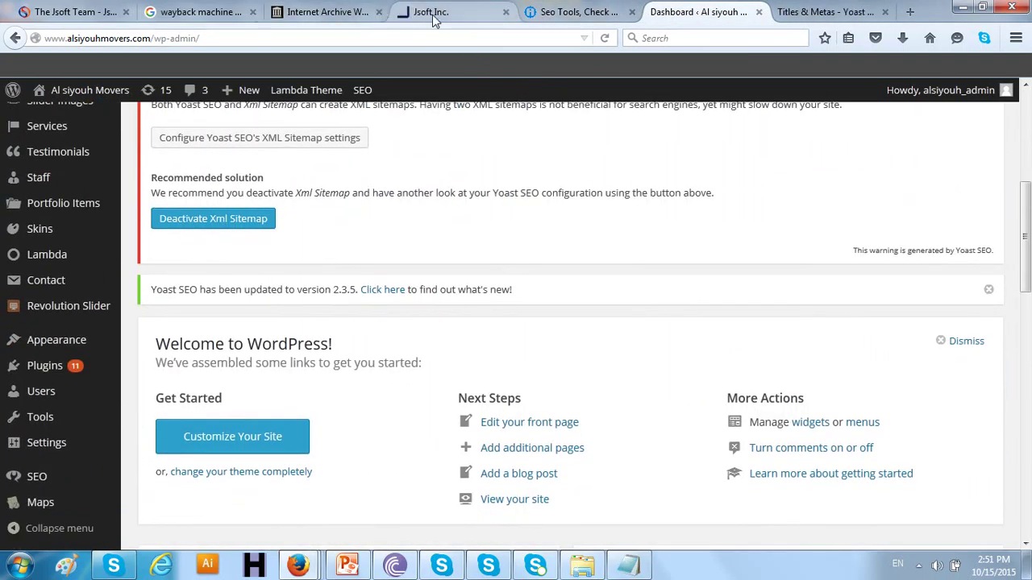
pyautogui.click(811, 12)
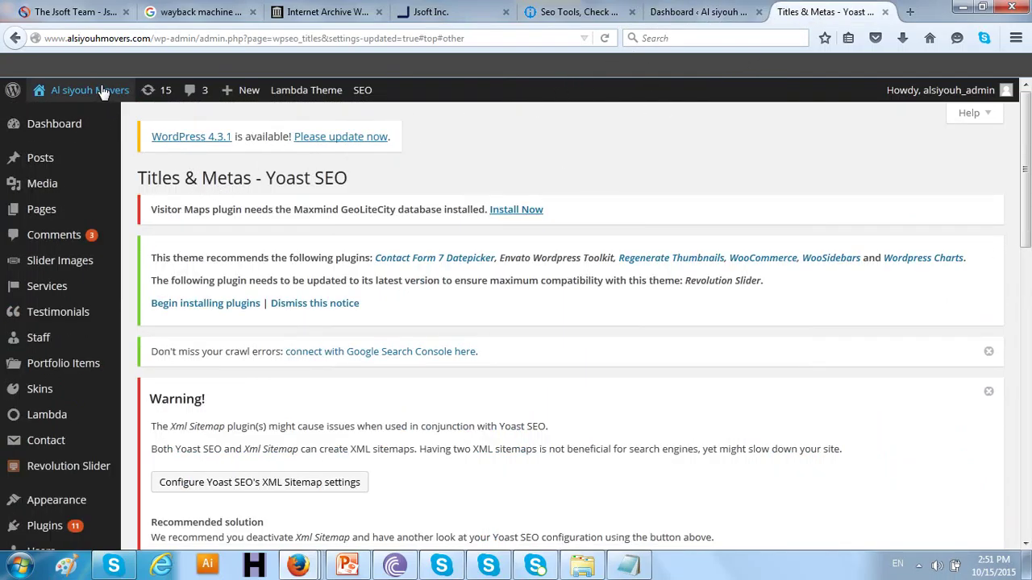
# Open the Al siyouh Movers website in a new tab and open its home page's editor in another tab.
pyautogui.moveTo(101, 91)
pyautogui.rightClick(95, 117)
pyautogui.click(161, 127)
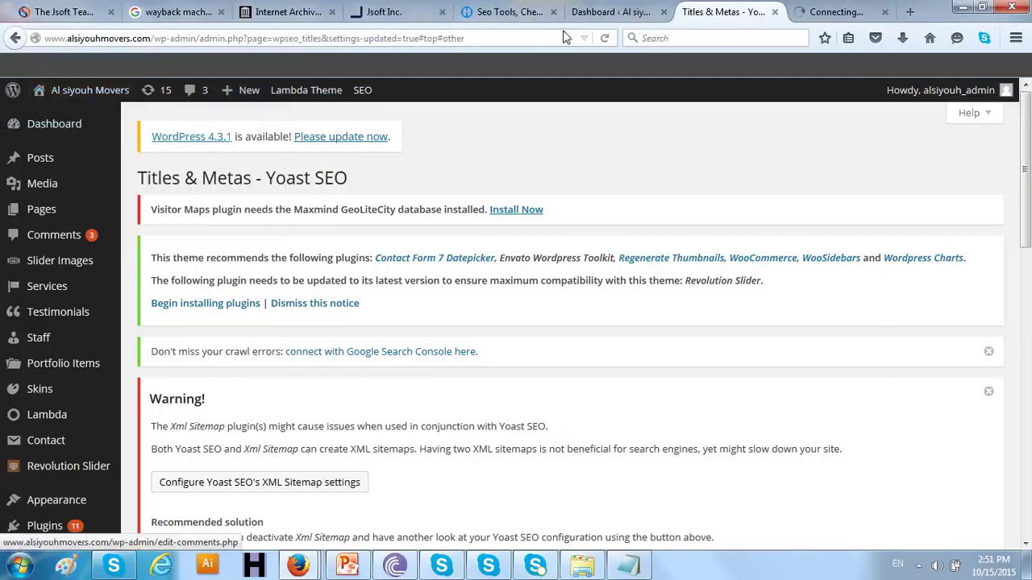
pyautogui.click(857, 15)
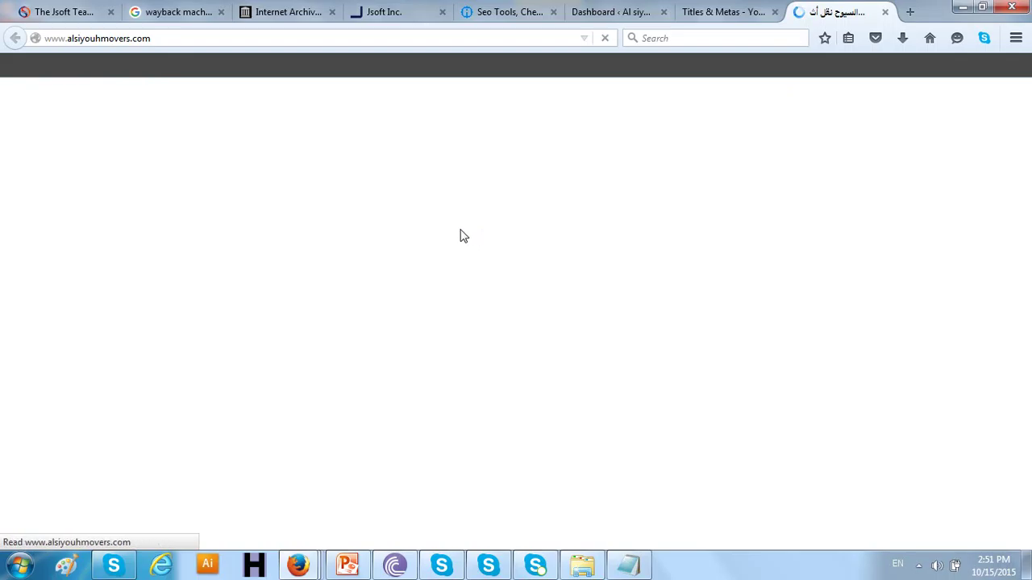
pyautogui.rightClick(325, 96)
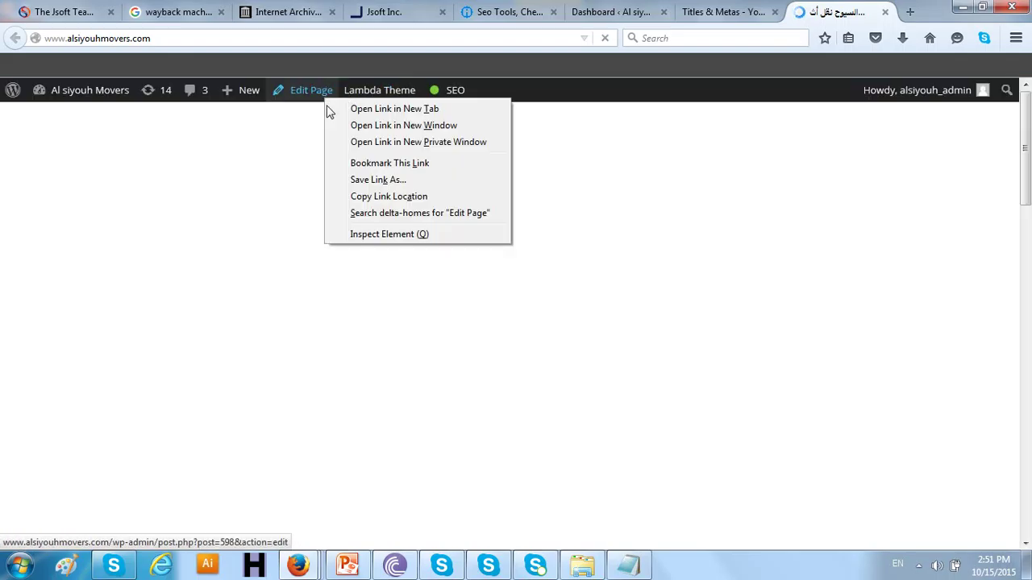
pyautogui.click(332, 111)
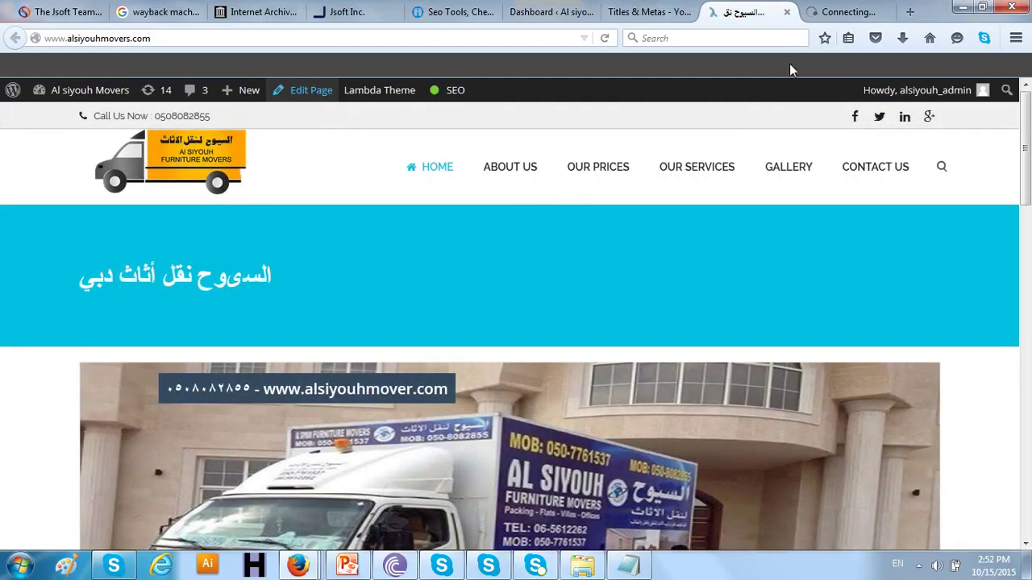
# Review the headings, description and website keywords sections of the chkme.com report for alsiyouhmovers.com.
pyautogui.click(828, 10)
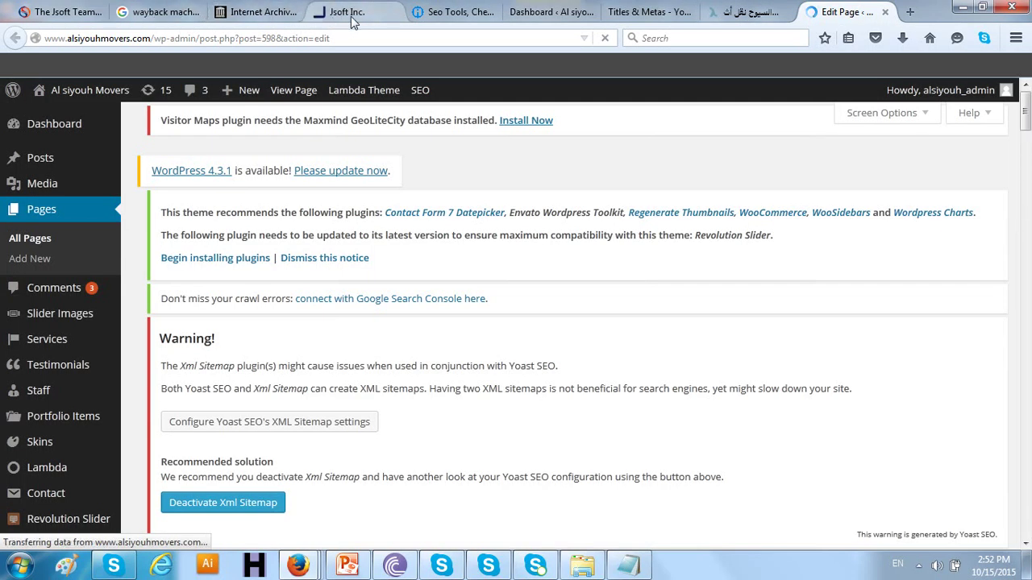
pyautogui.click(418, 14)
pyautogui.scroll(-3, 288, 256)
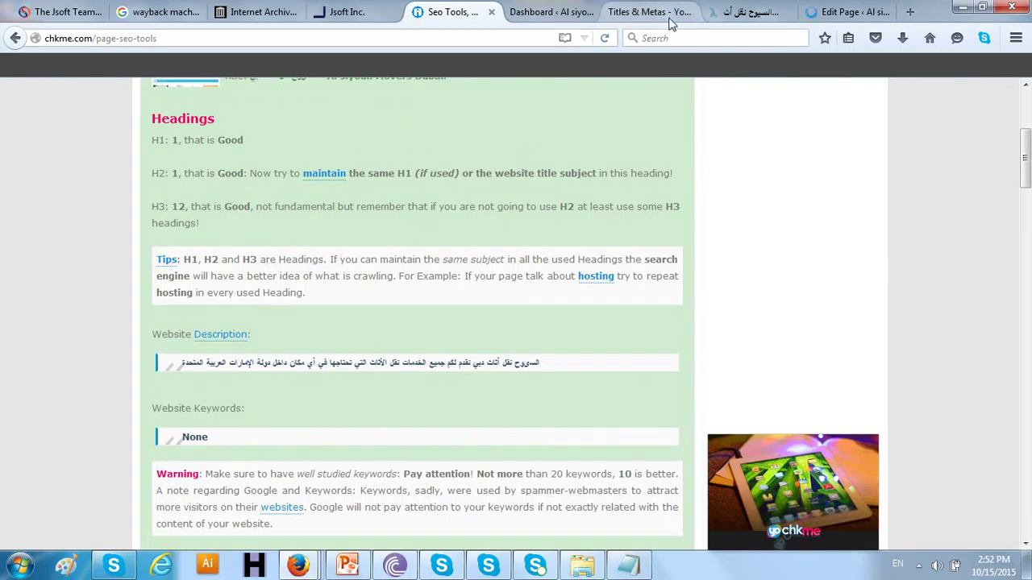
# Copy the home page's focus keyword into its meta keywords in the page editor's Yoast SEO section.
pyautogui.click(847, 13)
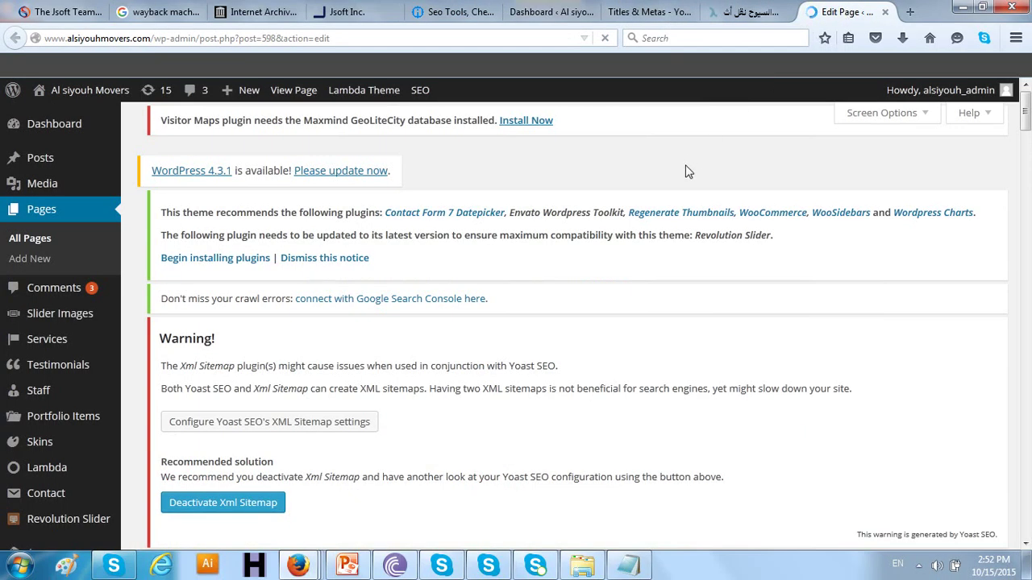
pyautogui.scroll(-2, 687, 170)
pyautogui.scroll(-5, 691, 169)
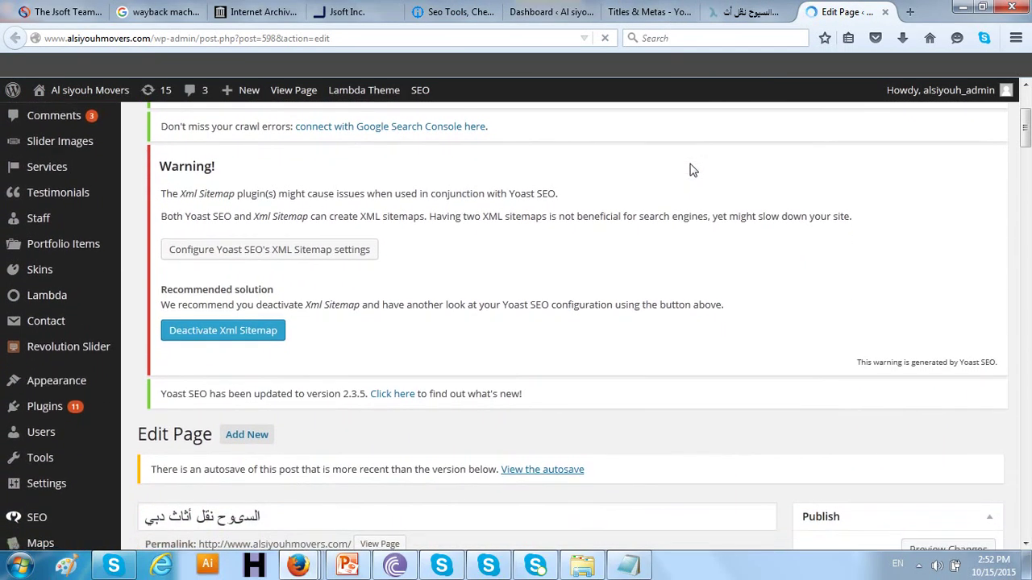
pyautogui.scroll(-3, 691, 169)
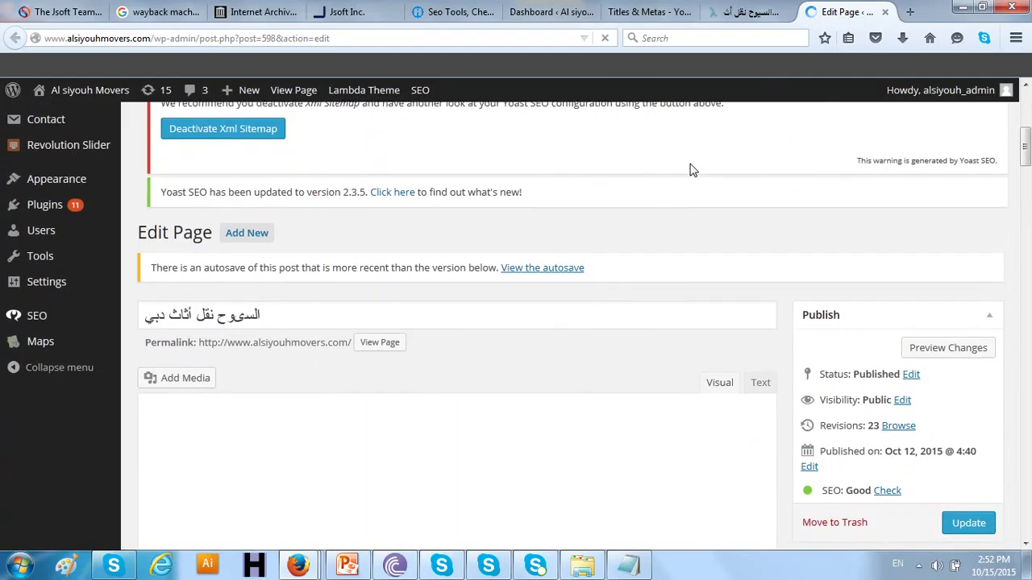
pyautogui.scroll(-9, 690, 166)
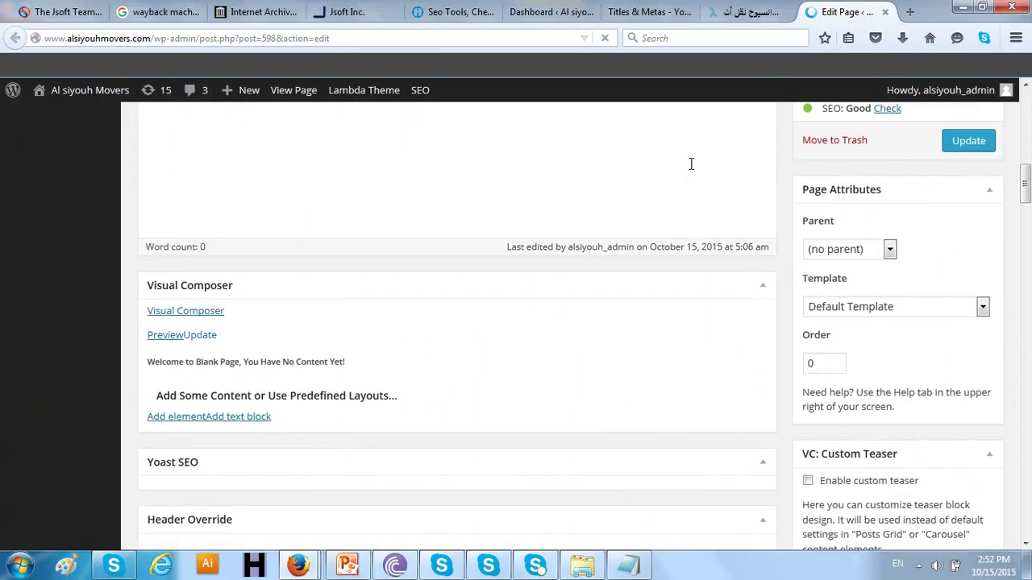
pyautogui.scroll(12, 691, 169)
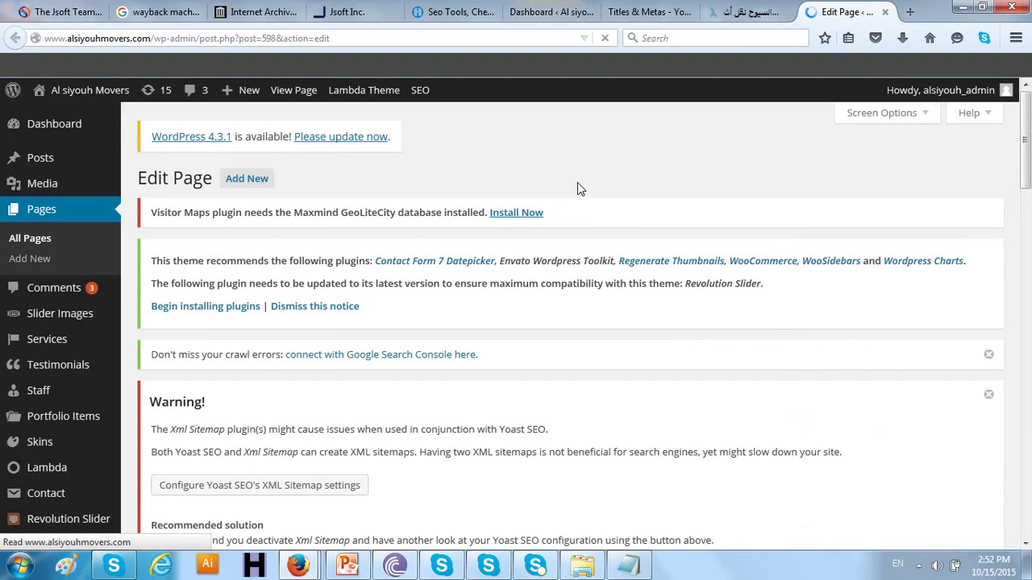
pyautogui.scroll(-3, 613, 225)
pyautogui.scroll(-12, 613, 225)
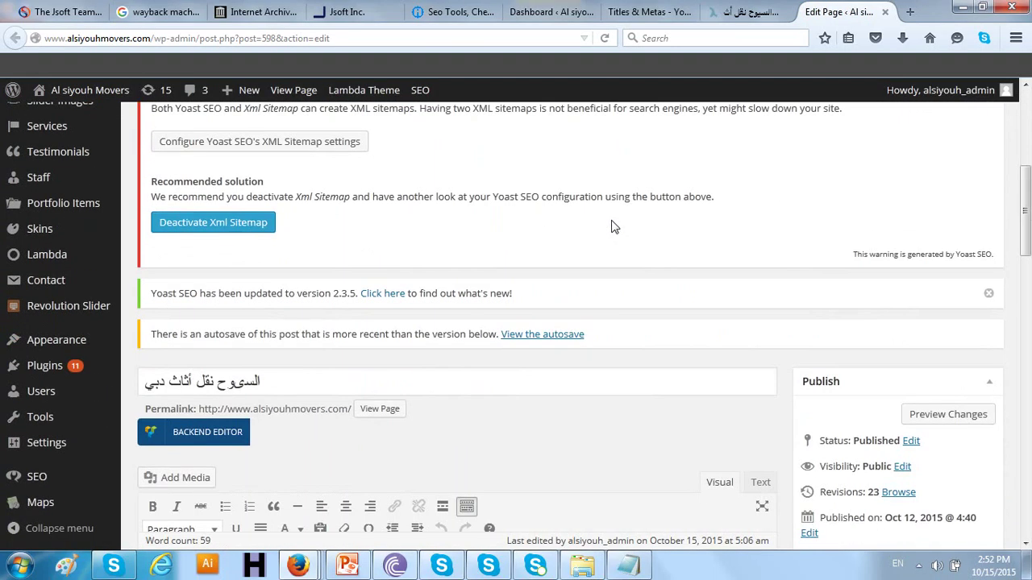
pyautogui.scroll(-5, 613, 220)
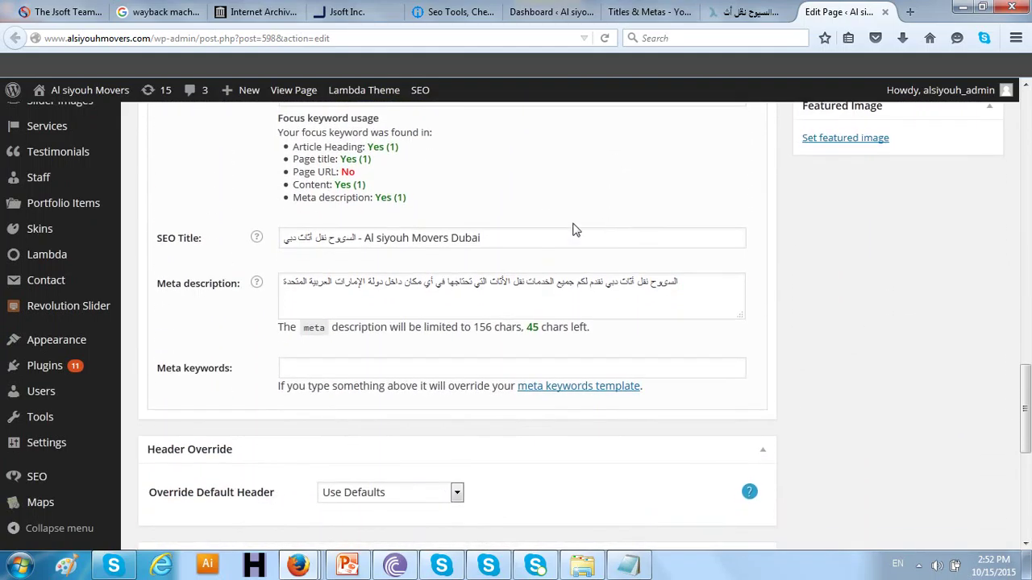
pyautogui.click(360, 365)
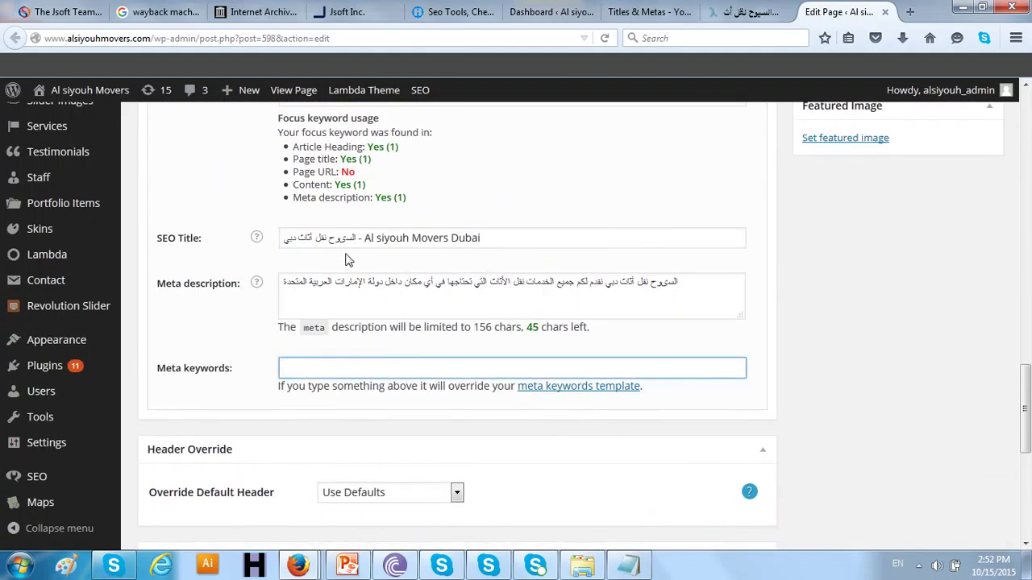
pyautogui.moveTo(353, 234)
pyautogui.mouseDown()
pyautogui.moveTo(276, 237)
pyautogui.moveTo(348, 239)
pyautogui.mouseUp()
pyautogui.scroll(4, 348, 238)
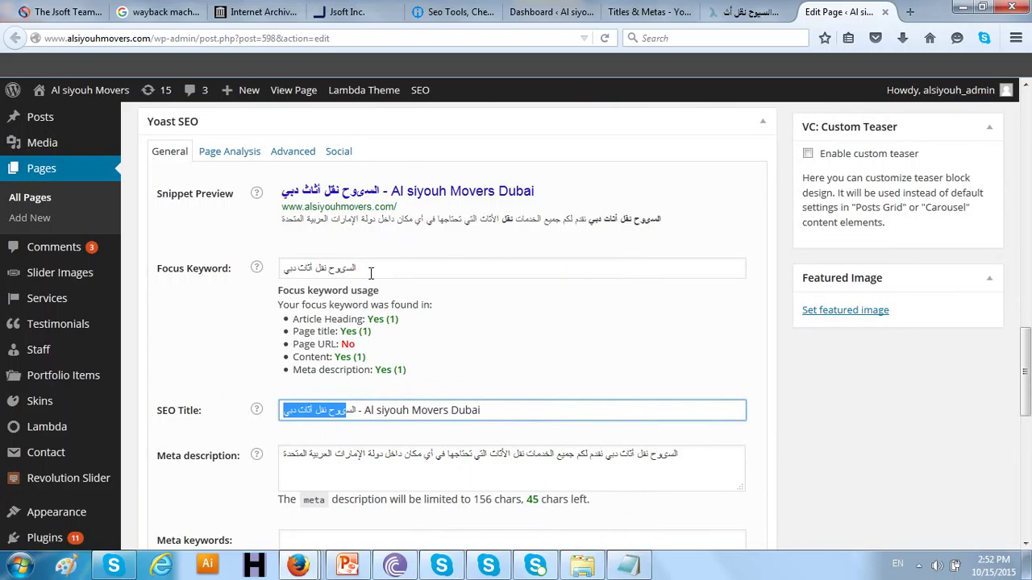
pyautogui.moveTo(370, 273); pyautogui.dragTo(236, 257)
pyautogui.hotkey('ctrl', 'c')
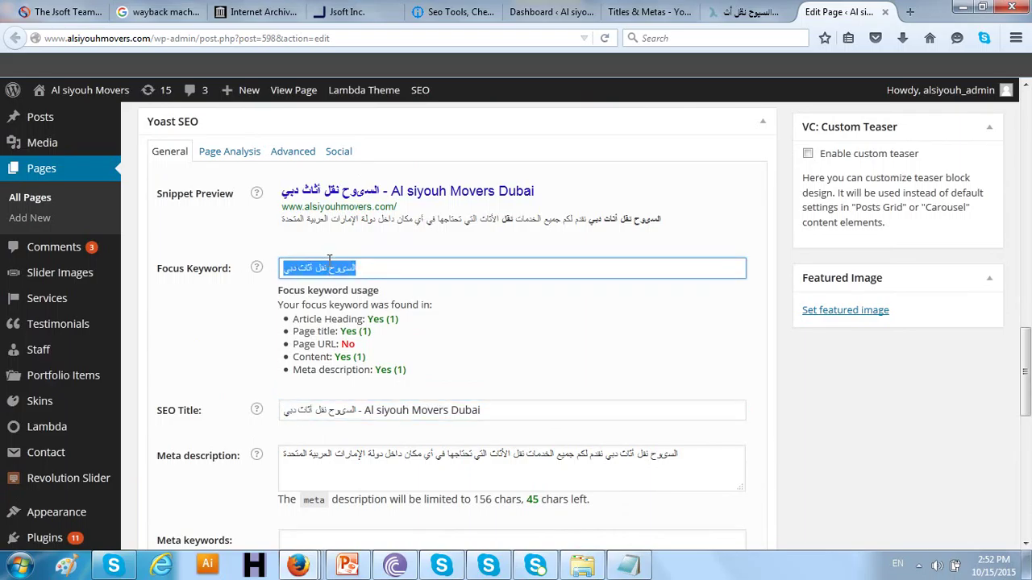
pyautogui.scroll(-6, 330, 267)
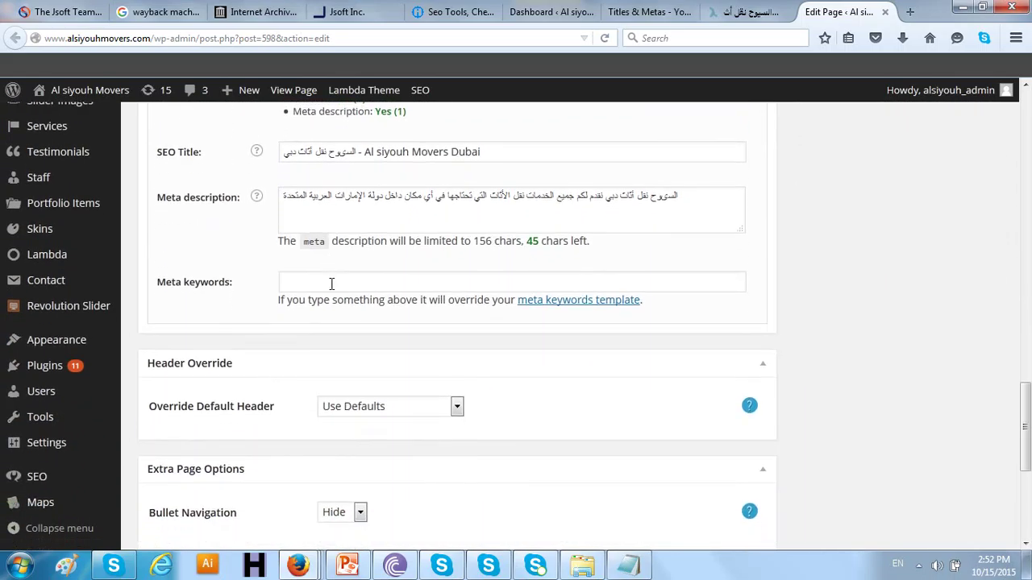
pyautogui.click(330, 282)
pyautogui.hotkey('ctrl', 'v')
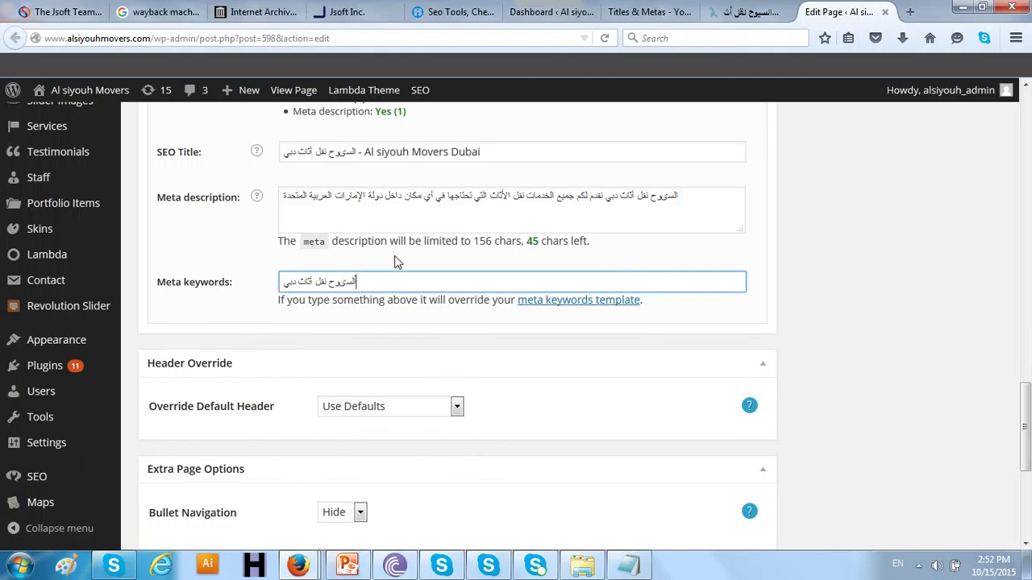
# Update the home page to save its meta keywords.
pyautogui.scroll(6, 481, 258)
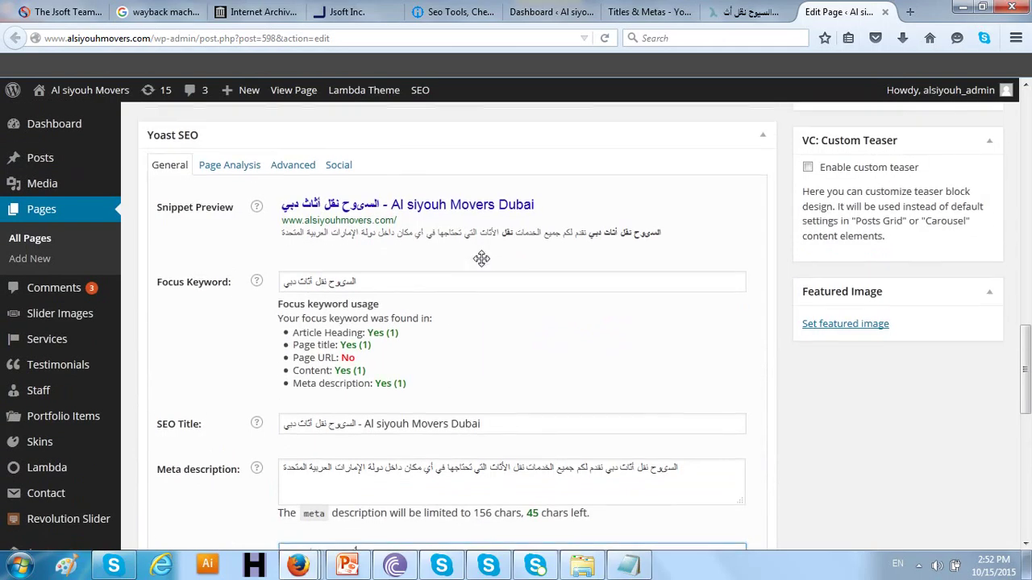
pyautogui.scroll(15, 482, 258)
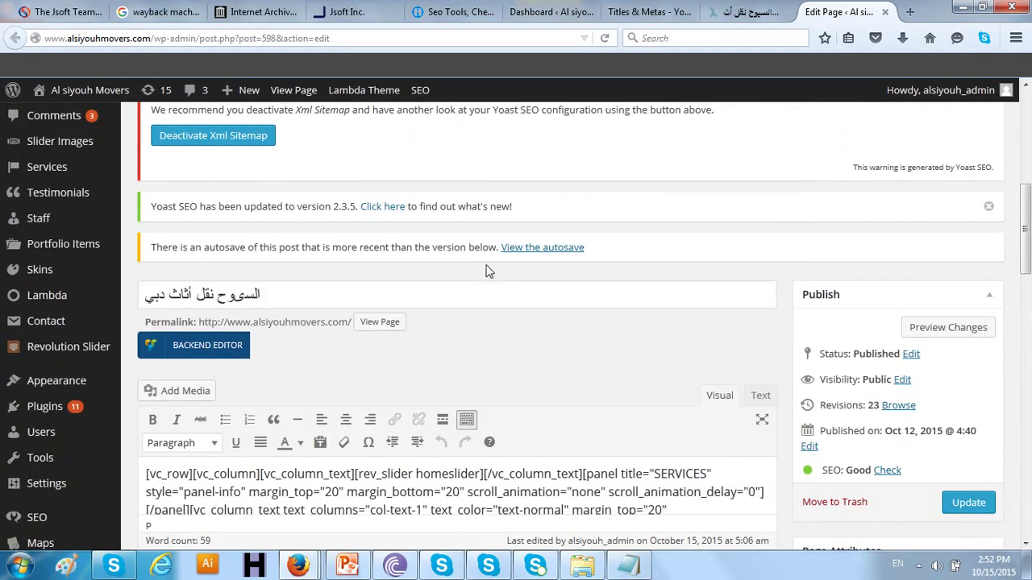
pyautogui.scroll(-6, 486, 271)
pyautogui.click(971, 244)
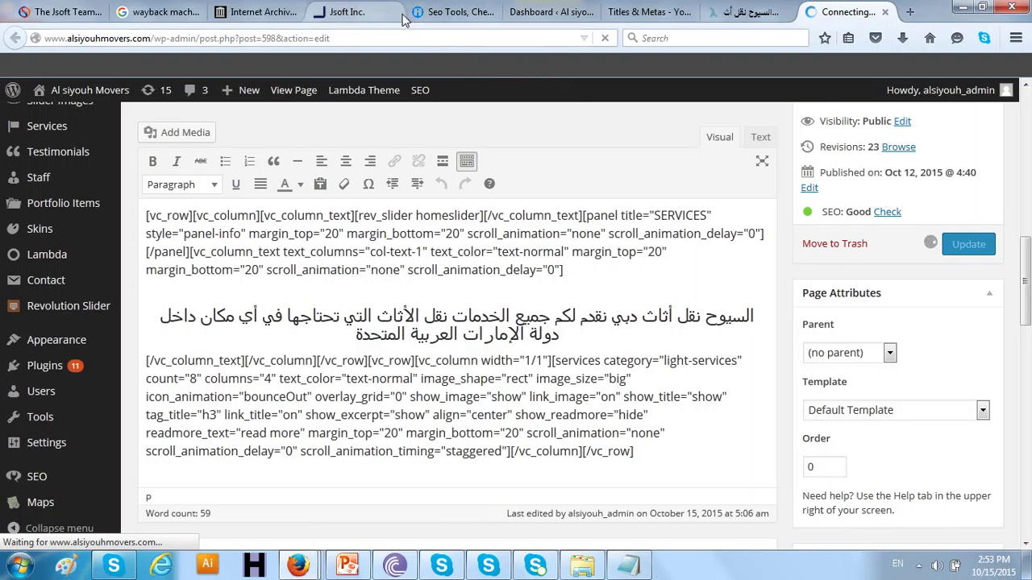
# Return from the chkme.com report to the site's SEO score check form.
pyautogui.click(440, 23)
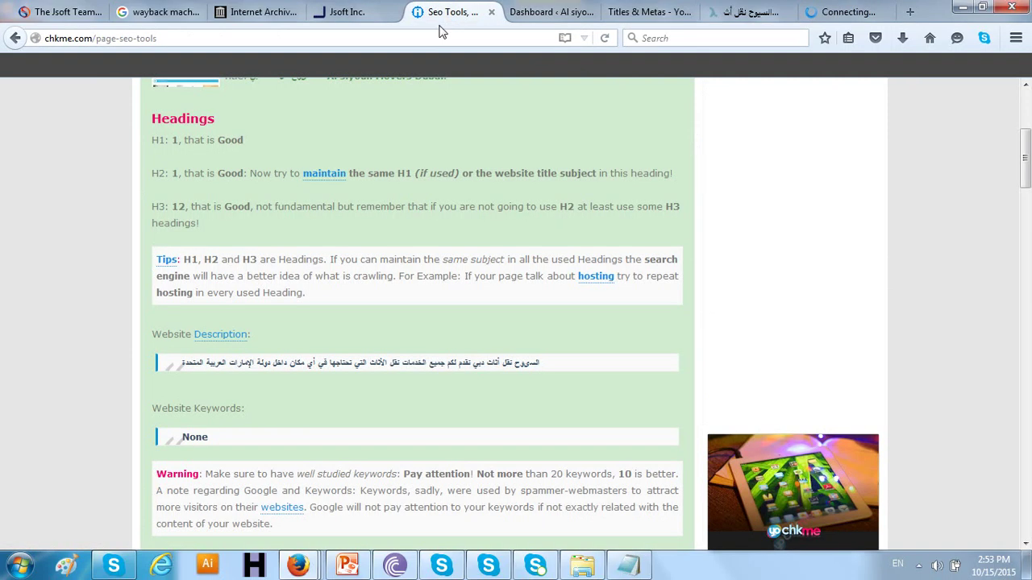
pyautogui.scroll(3, 430, 135)
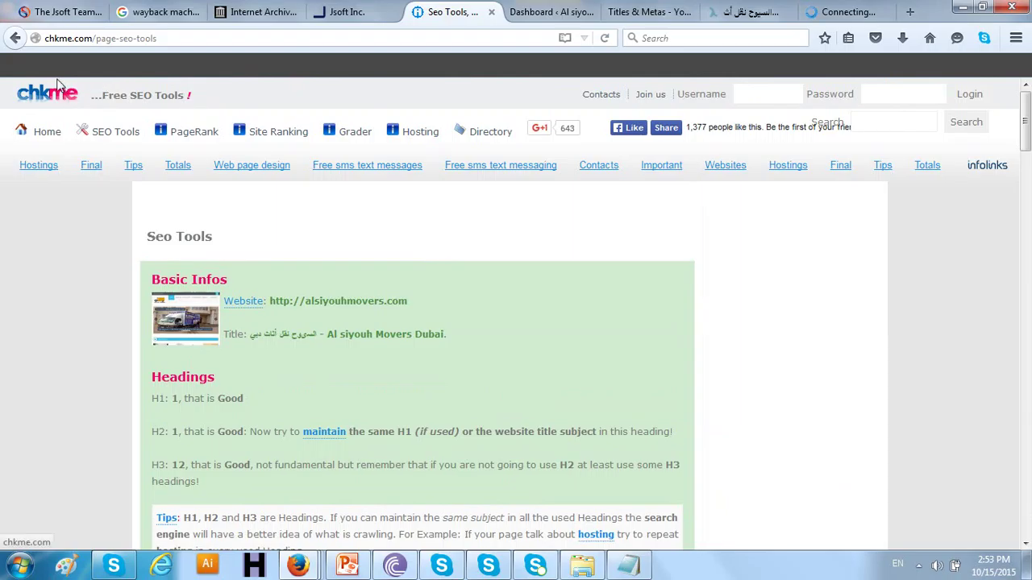
pyautogui.click(24, 47)
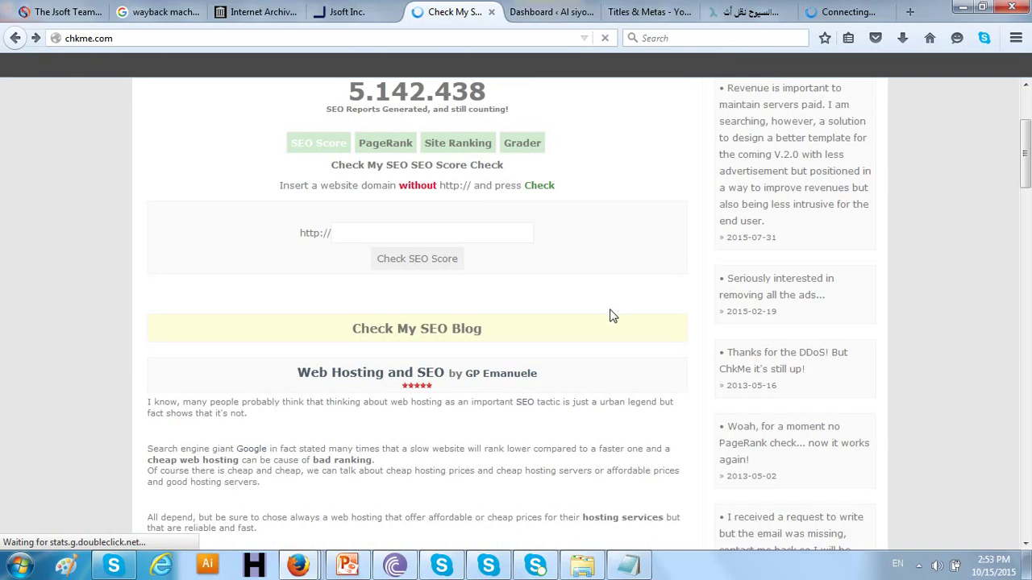
# Review the meta keywords entry in the home page's editor and glance at the about.html code in Notepad.
pyautogui.click(834, 11)
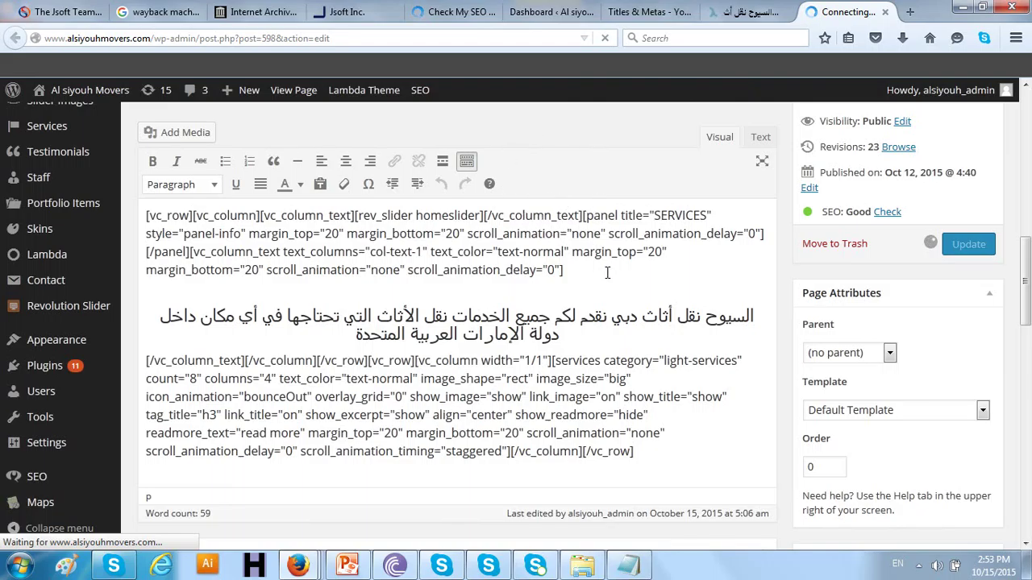
pyautogui.scroll(-5, 605, 266)
pyautogui.scroll(-6, 359, 443)
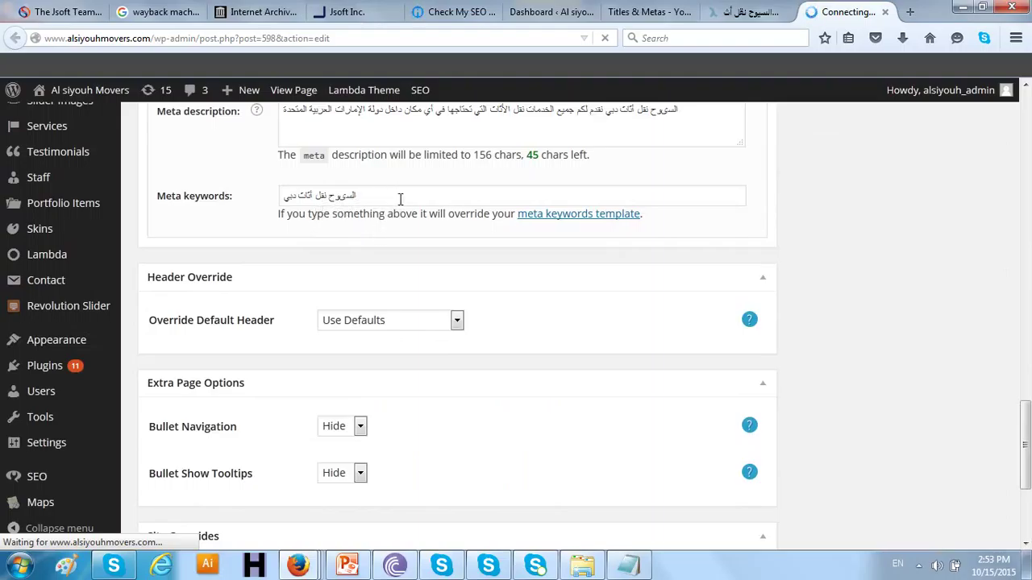
pyautogui.click(628, 567)
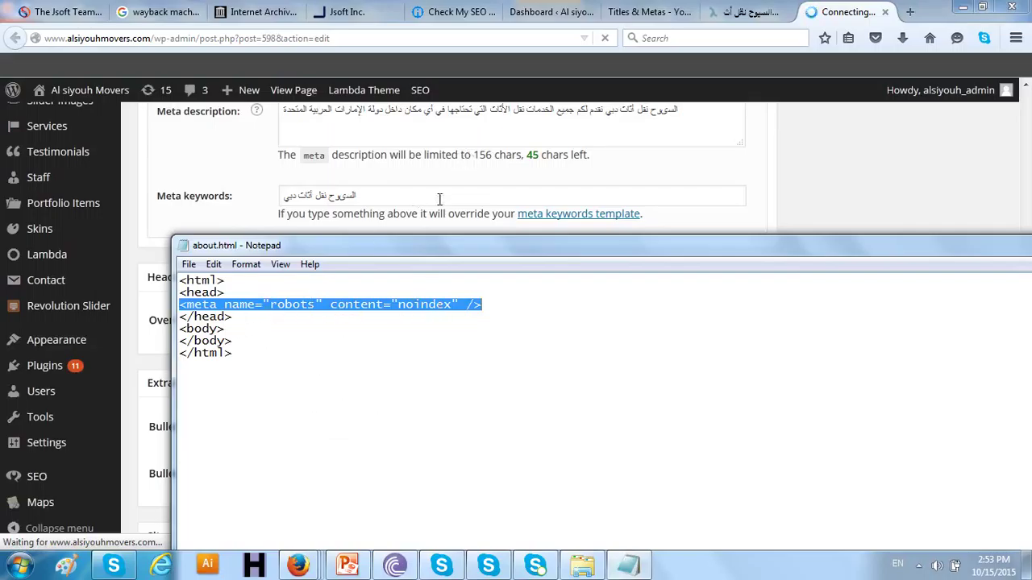
pyautogui.click(830, 25)
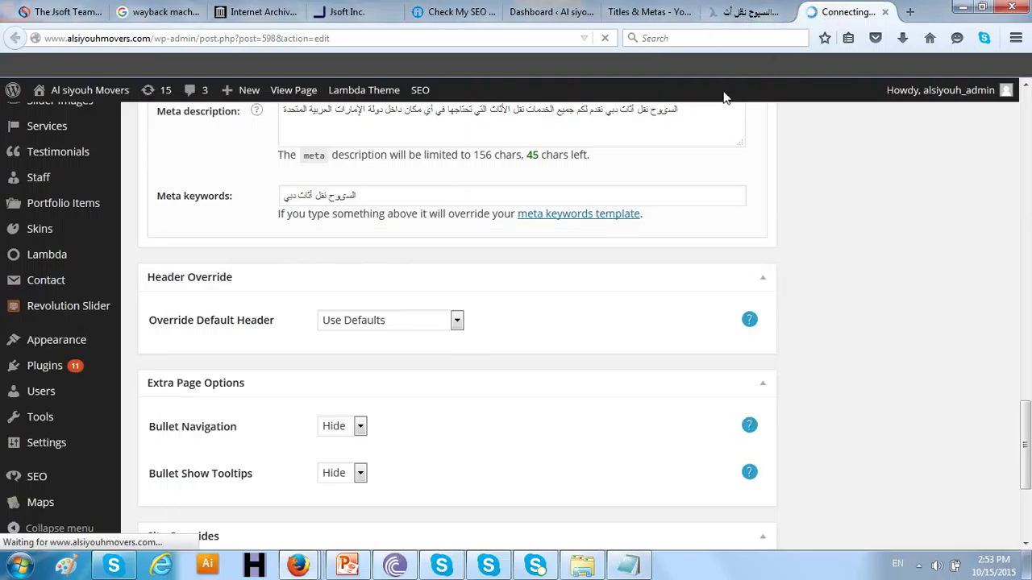
pyautogui.scroll(1, 653, 145)
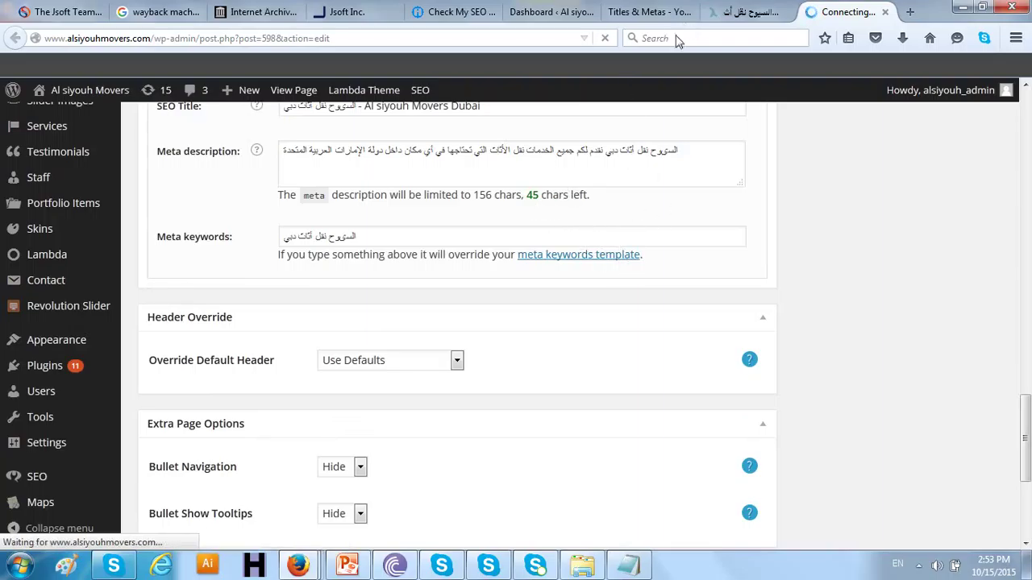
pyautogui.click(717, 13)
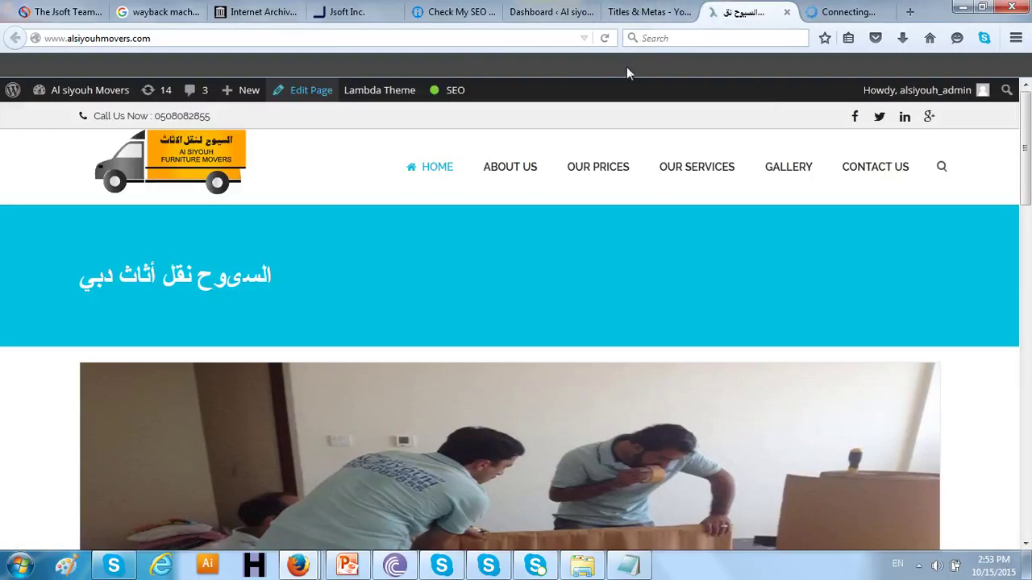
pyautogui.click(369, 16)
pyautogui.click(847, 18)
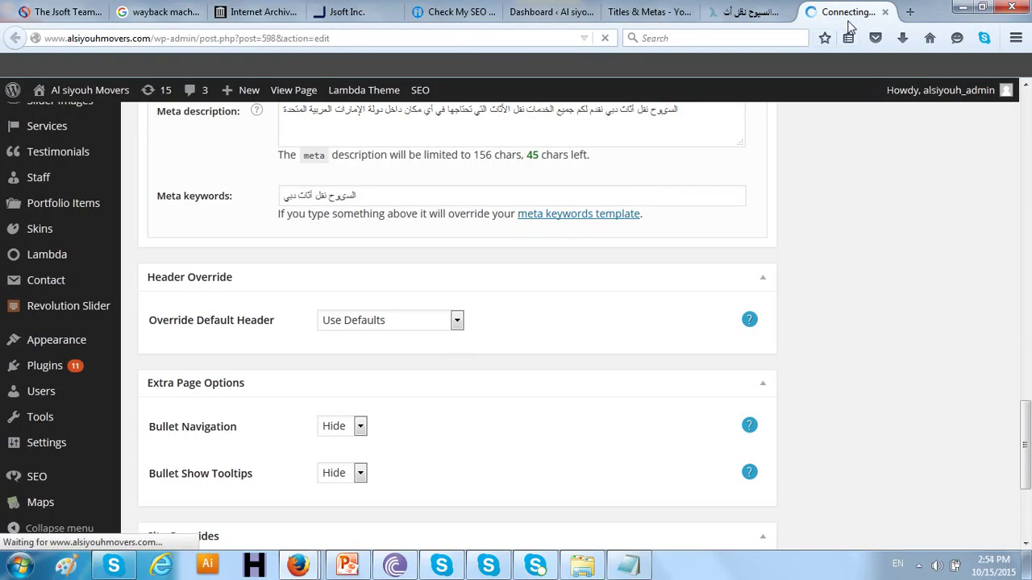
# Look through the archived jsoft.pk home page from its solutions section down to the footer.
pyautogui.click(375, 18)
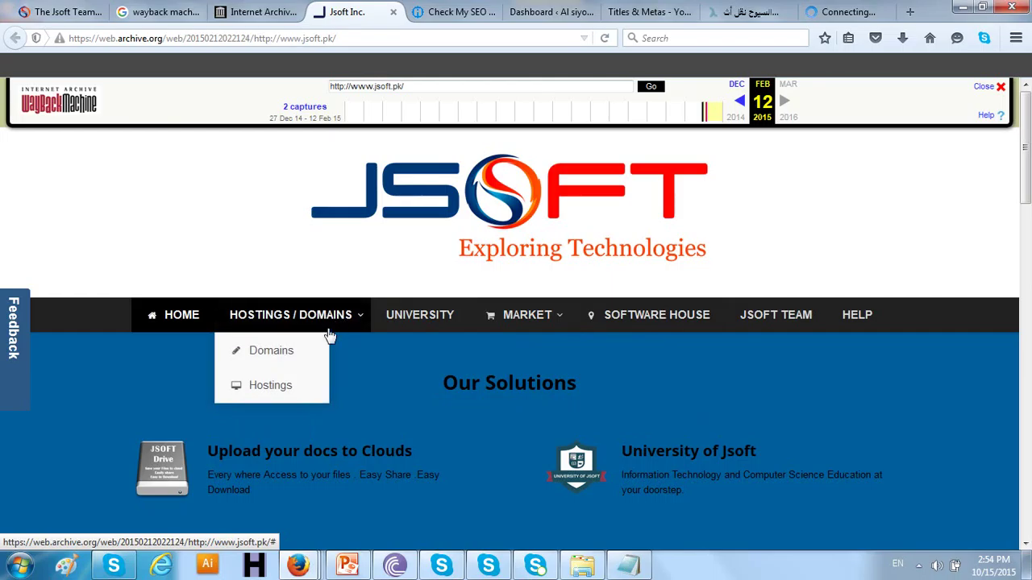
pyautogui.scroll(-8, 330, 318)
pyautogui.scroll(-6, 332, 297)
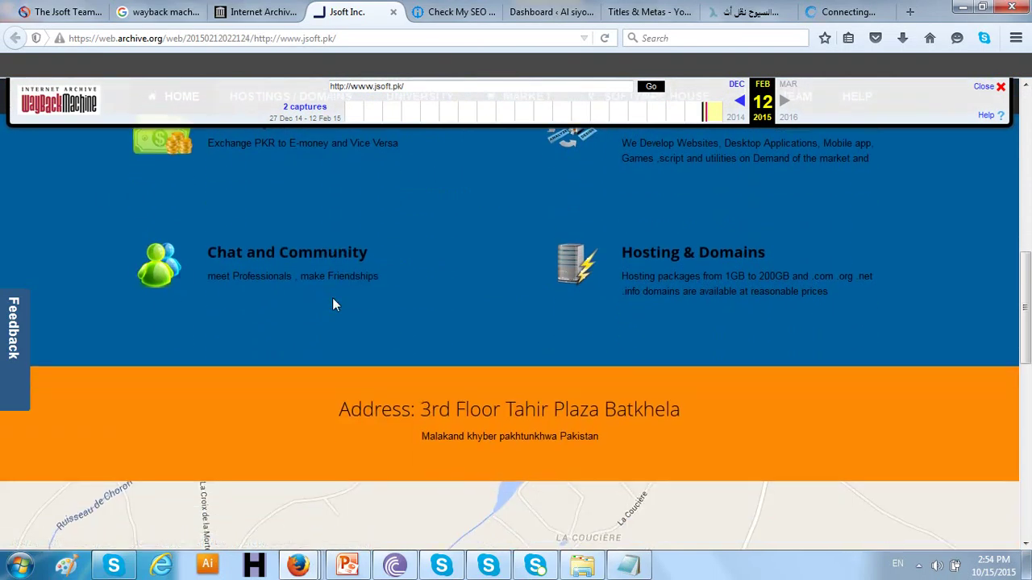
pyautogui.scroll(-3, 332, 297)
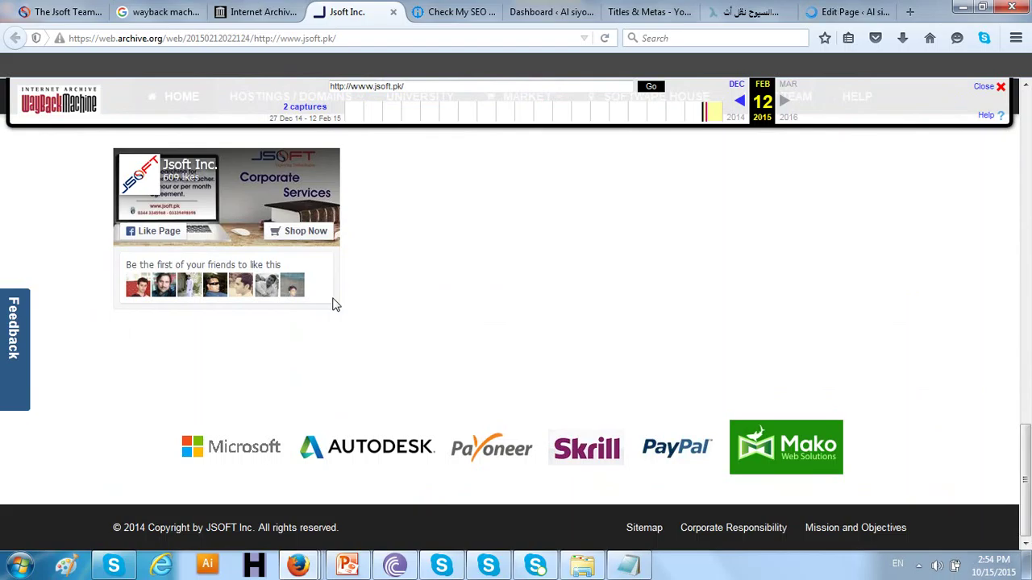
pyautogui.scroll(1, 335, 304)
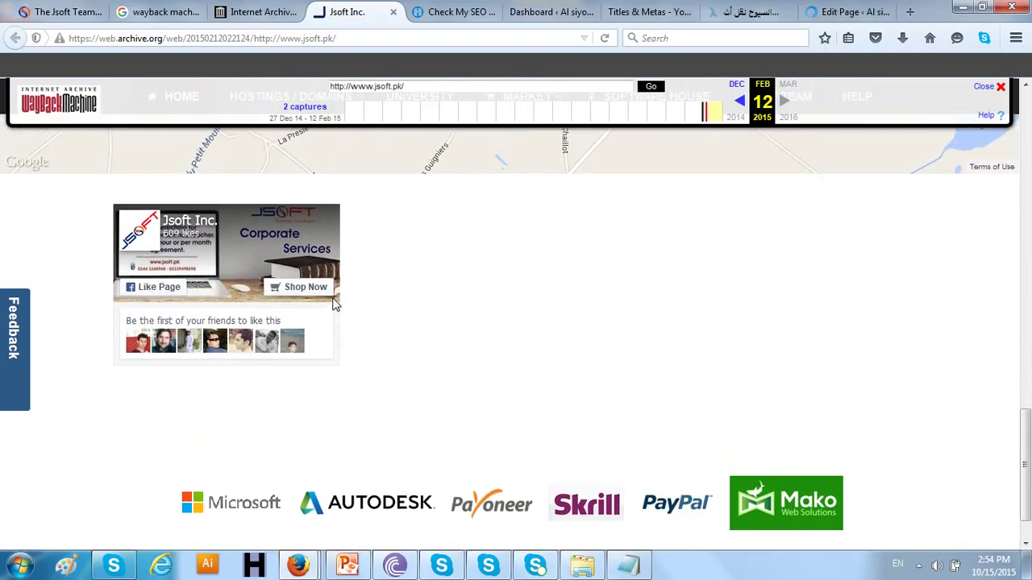
pyautogui.scroll(-1, 335, 304)
pyautogui.scroll(1, 336, 304)
pyautogui.scroll(-1, 336, 304)
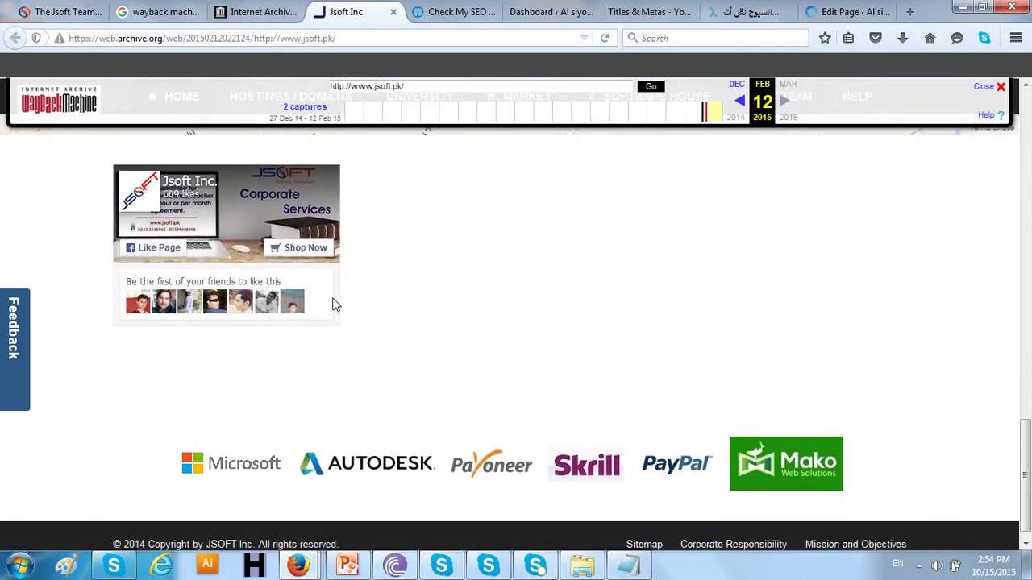
pyautogui.scroll(1, 336, 304)
# Close the archived jsoft.pk page and return to the Al siyouh Movers home page's editor.
pyautogui.scroll(4, 336, 304)
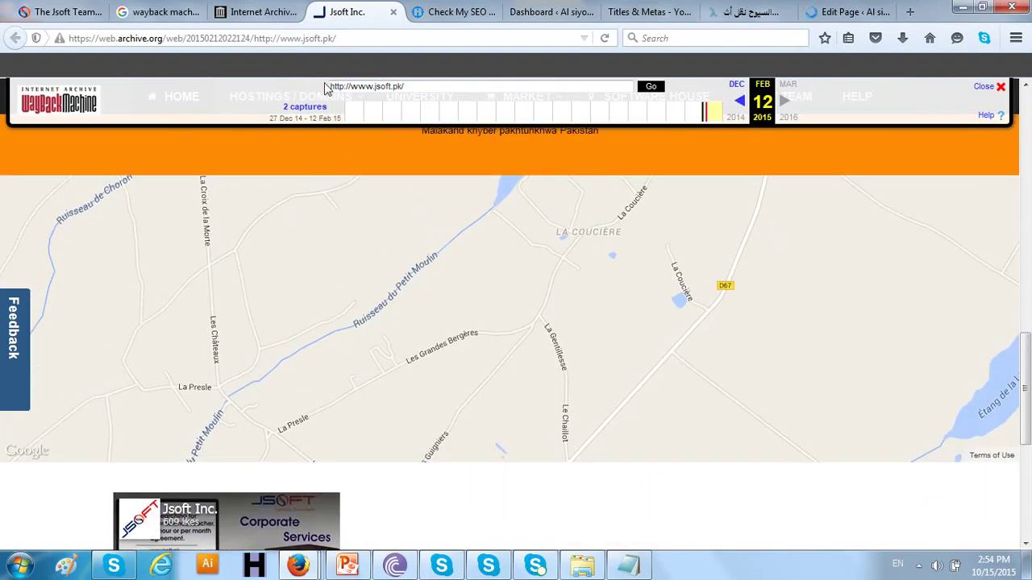
pyautogui.click(393, 11)
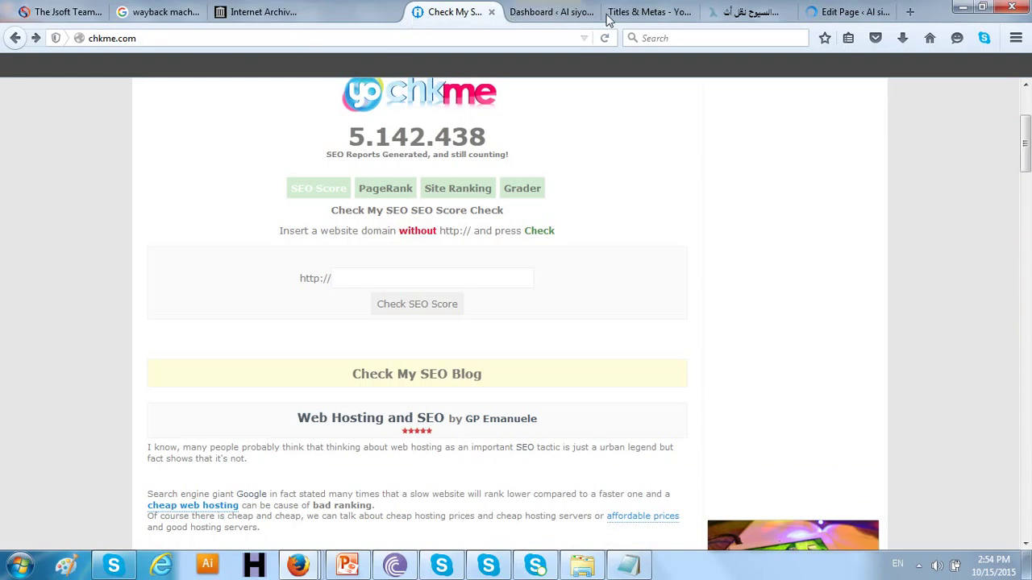
pyautogui.click(831, 12)
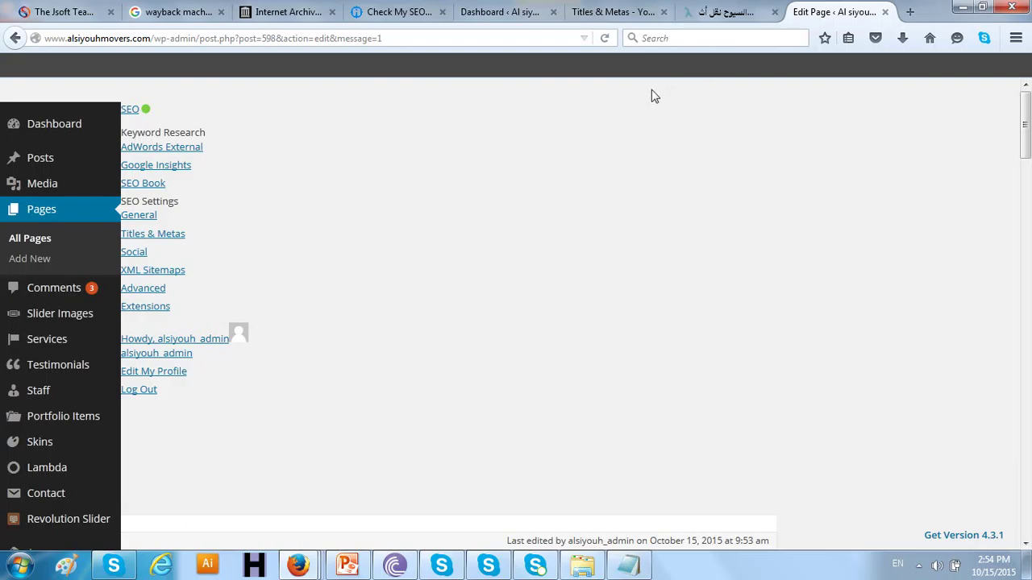
pyautogui.click(393, 12)
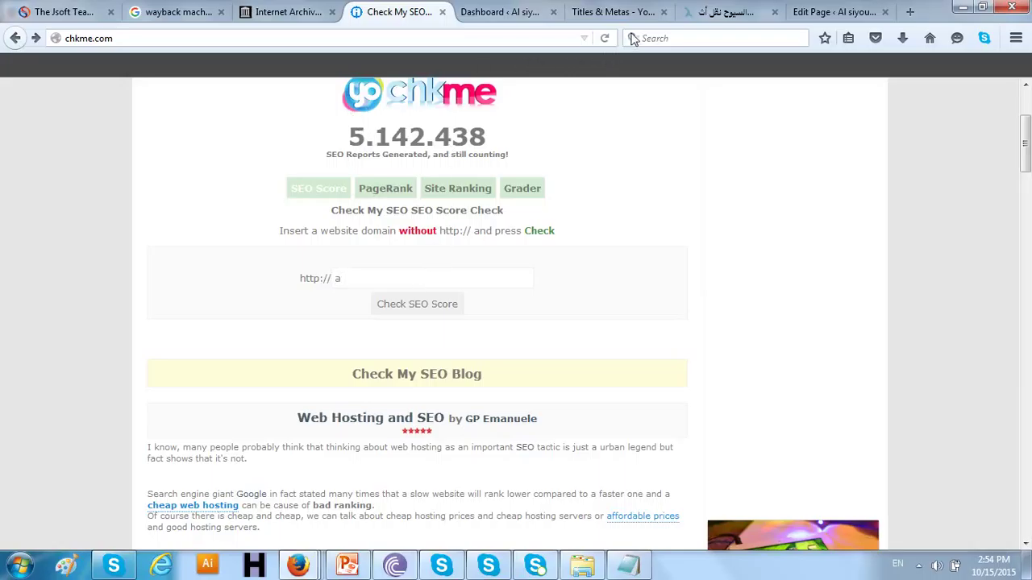
pyautogui.click(705, 11)
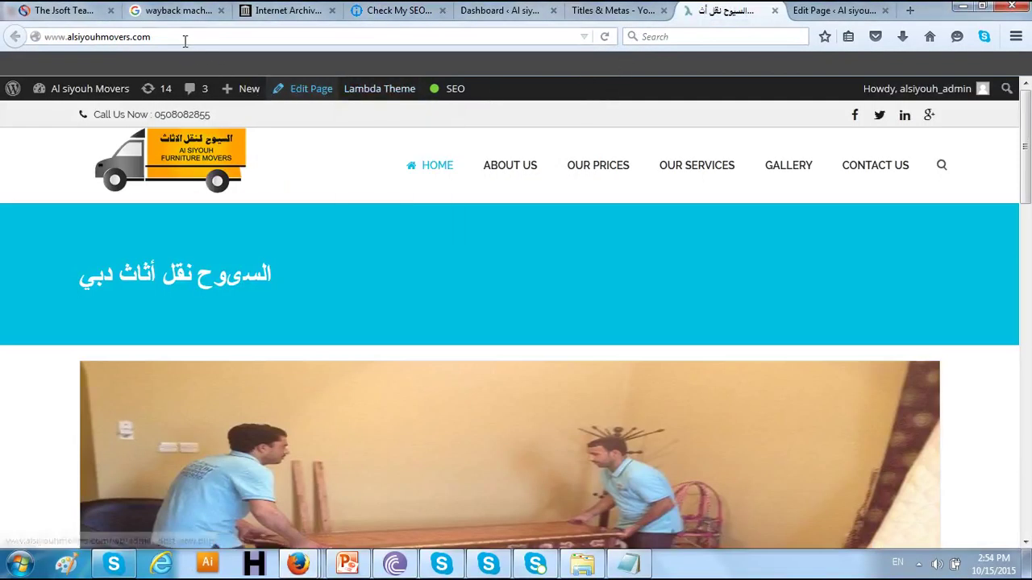
pyautogui.click(185, 42)
pyautogui.hotkey('ctrl', 'c')
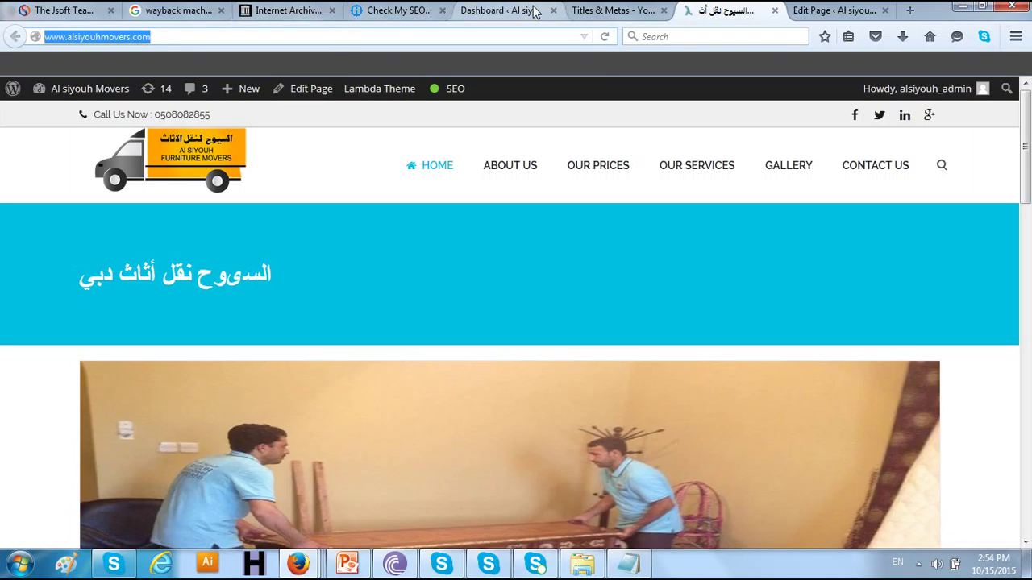
pyautogui.click(367, 11)
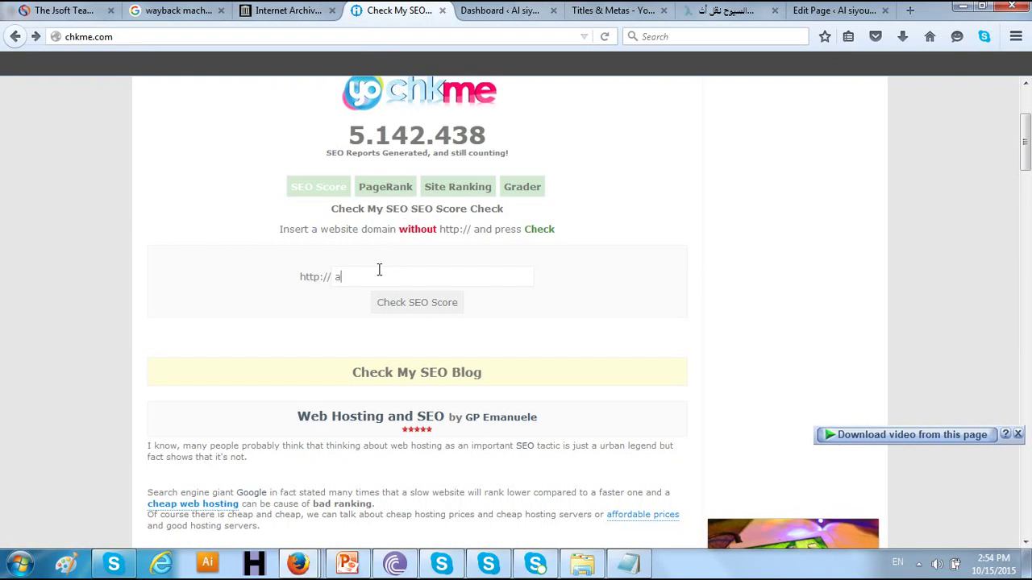
pyautogui.doubleClick(336, 274)
pyautogui.hotkey('ctrl', 'v')
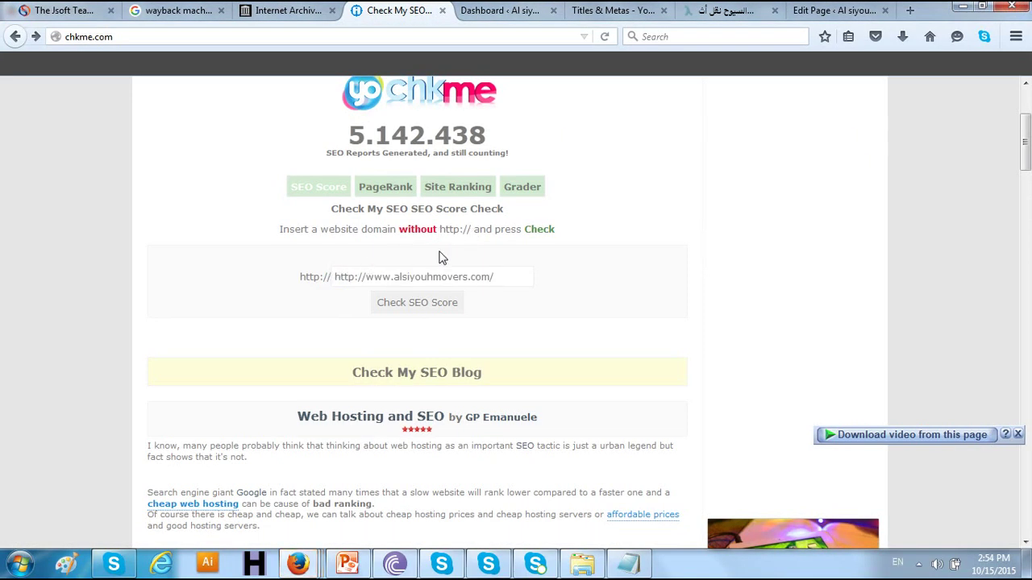
pyautogui.moveTo(365, 278); pyautogui.dragTo(335, 278)
pyautogui.press('BackSpace')
pyautogui.click(409, 307)
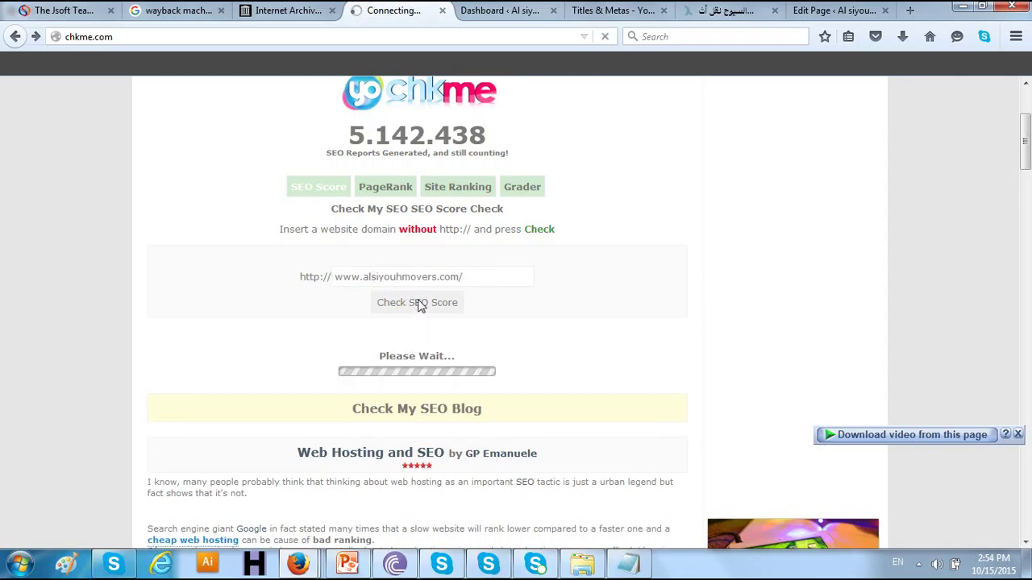
# Close the VideoDownloadConverter window and the blank advertising pop-up window.
pyautogui.moveTo(298, 562)
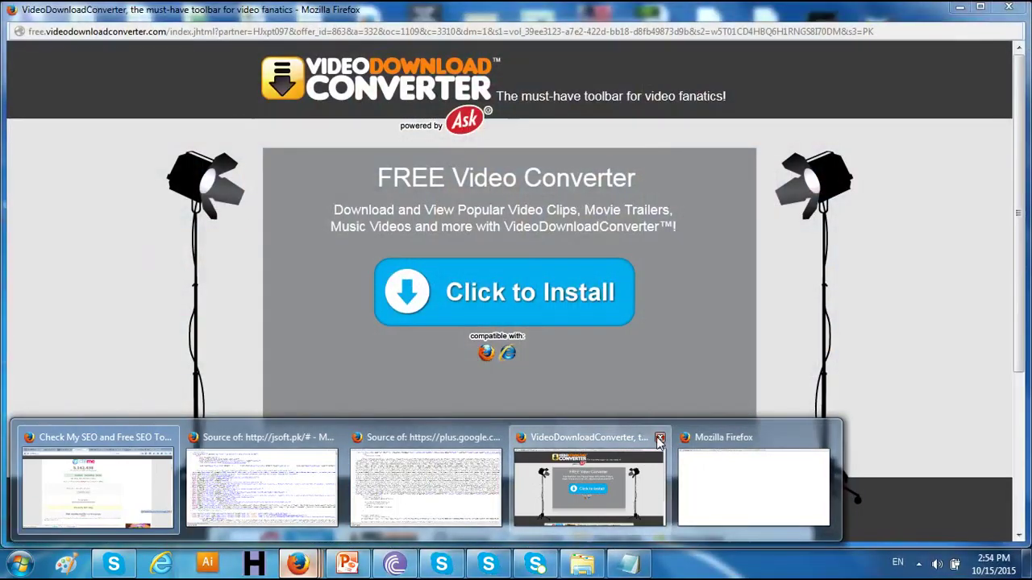
pyautogui.click(657, 437)
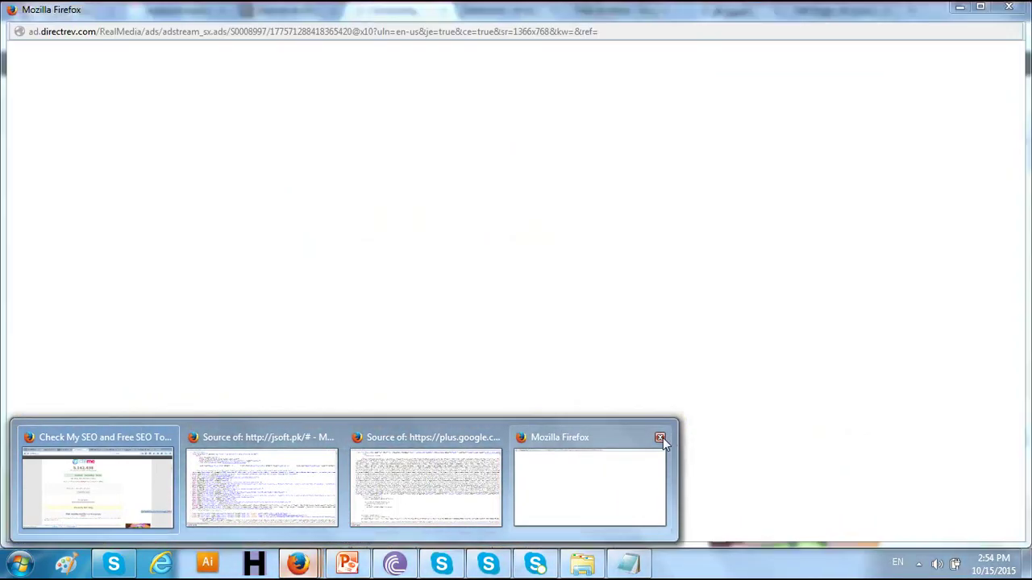
pyautogui.click(662, 437)
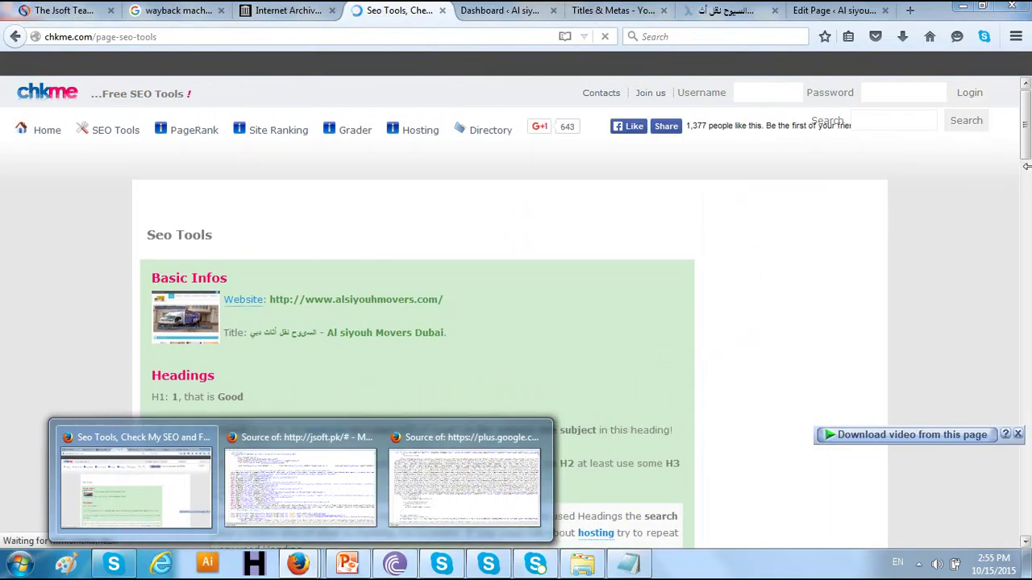
# Review the site's SEO report from the basic infos through keywords to the final score, and switch to the lecture slides in PowerPoint.
pyautogui.moveTo(1028, 145); pyautogui.dragTo(1026, 258)
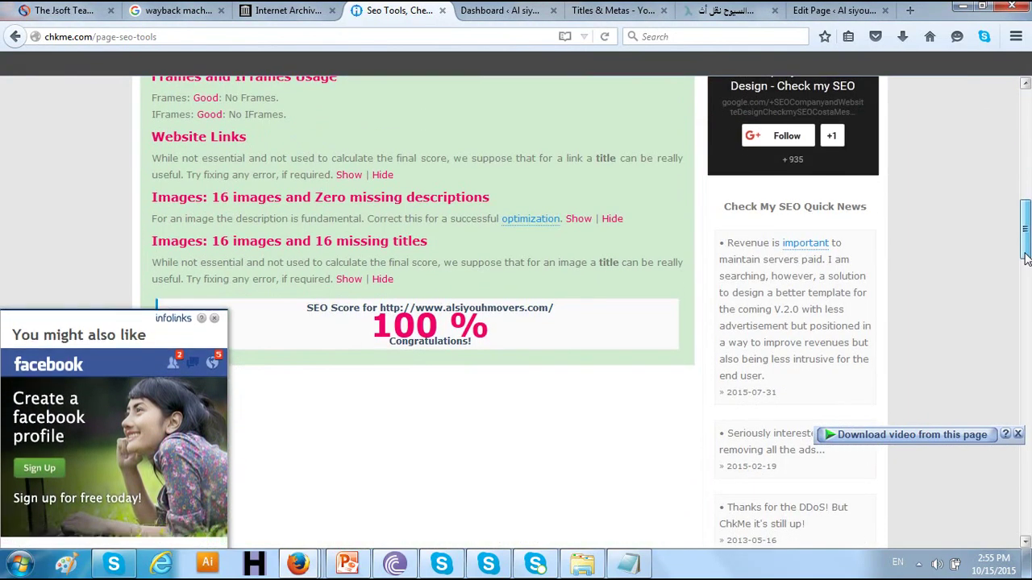
pyautogui.moveTo(1026, 258); pyautogui.dragTo(1023, 164)
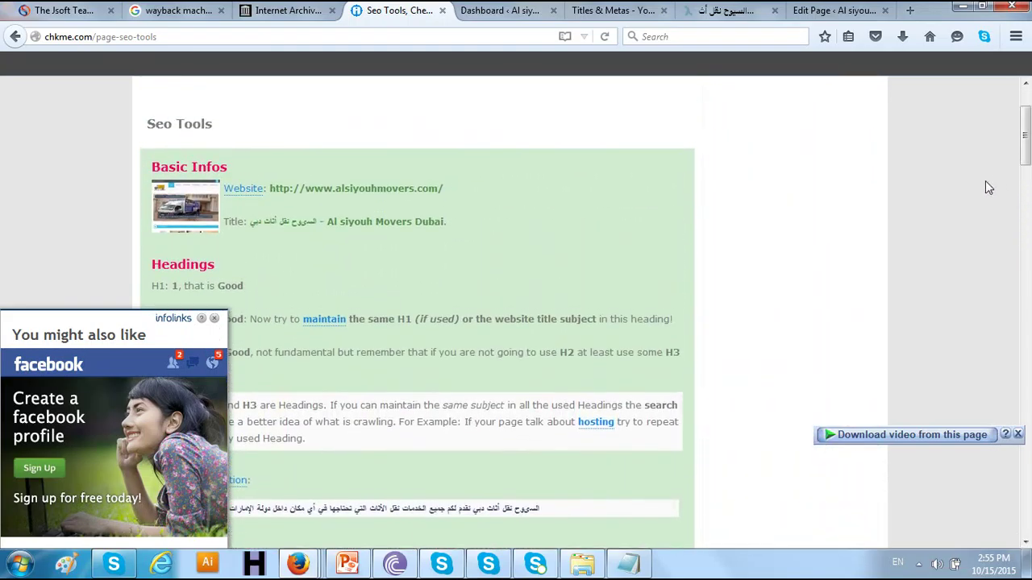
pyautogui.scroll(-5, 814, 274)
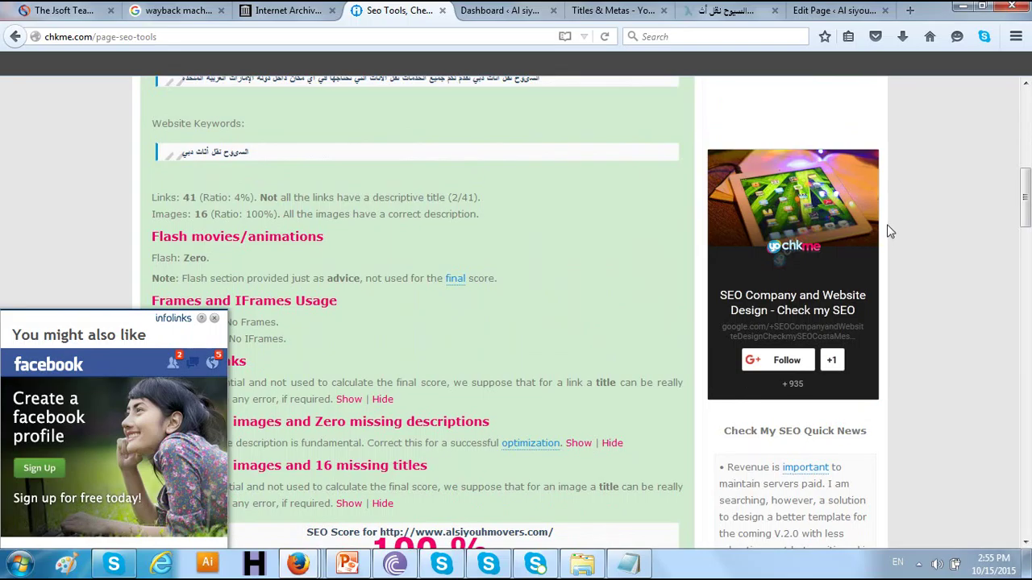
pyautogui.scroll(-1, 888, 231)
pyautogui.scroll(-2, 887, 230)
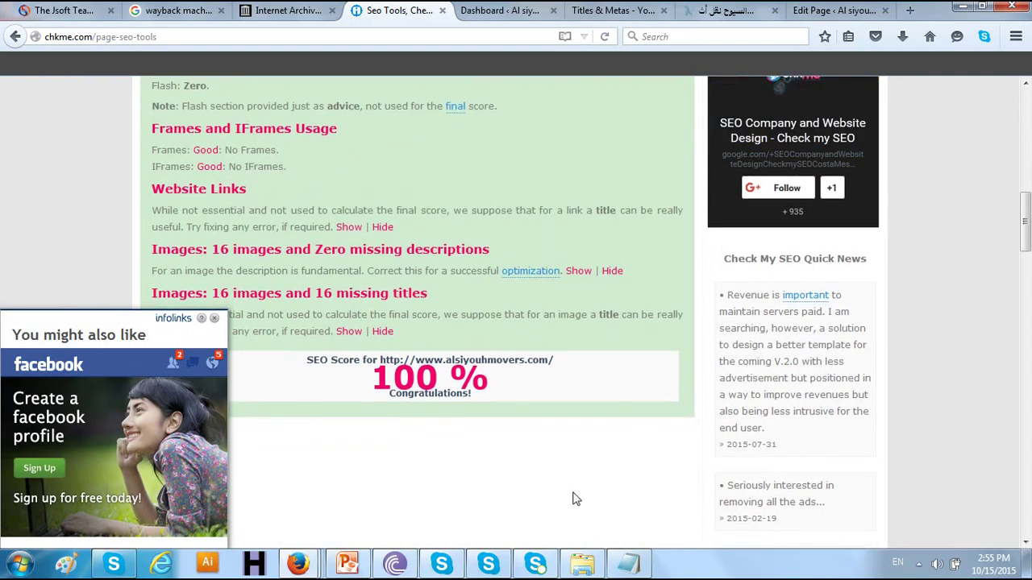
pyautogui.click(347, 563)
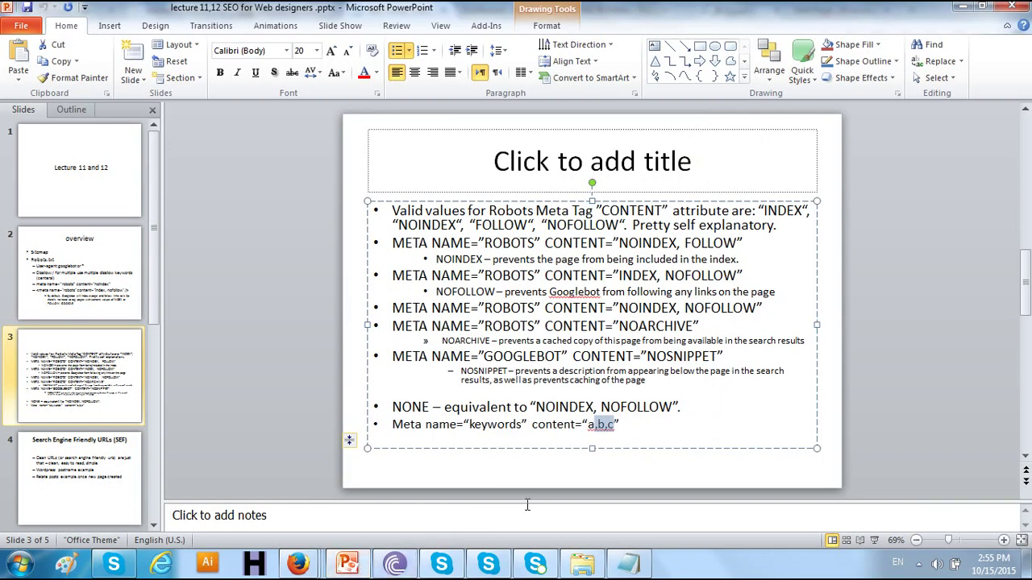
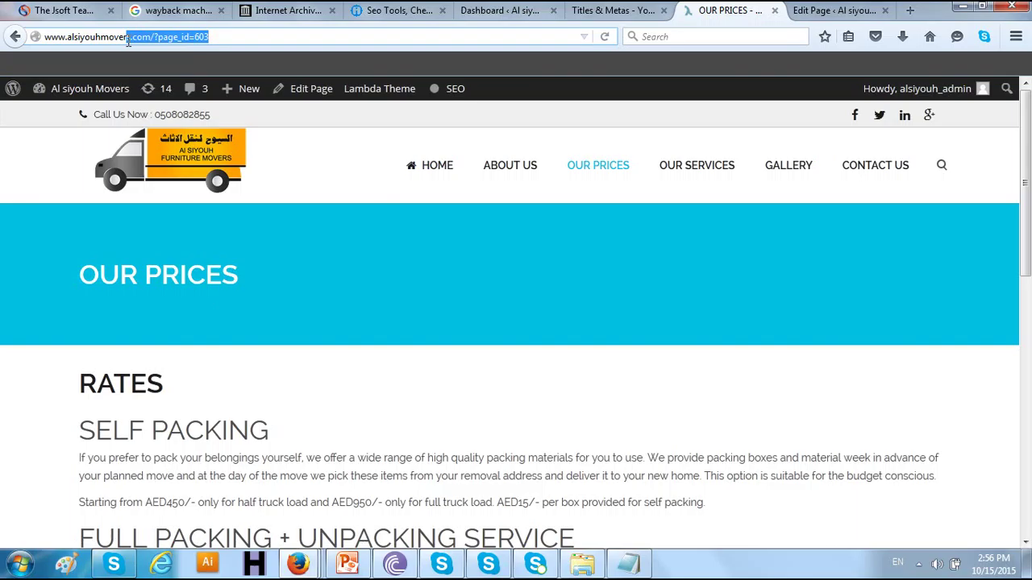
# Highlight the page_id query in the Our Prices page's address and open the WordPress permalink settings.
pyautogui.moveTo(128, 42); pyautogui.dragTo(159, 36)
pyautogui.moveTo(154, 38); pyautogui.dragTo(201, 37)
pyautogui.click(597, 13)
pyautogui.scroll(-10, 318, 117)
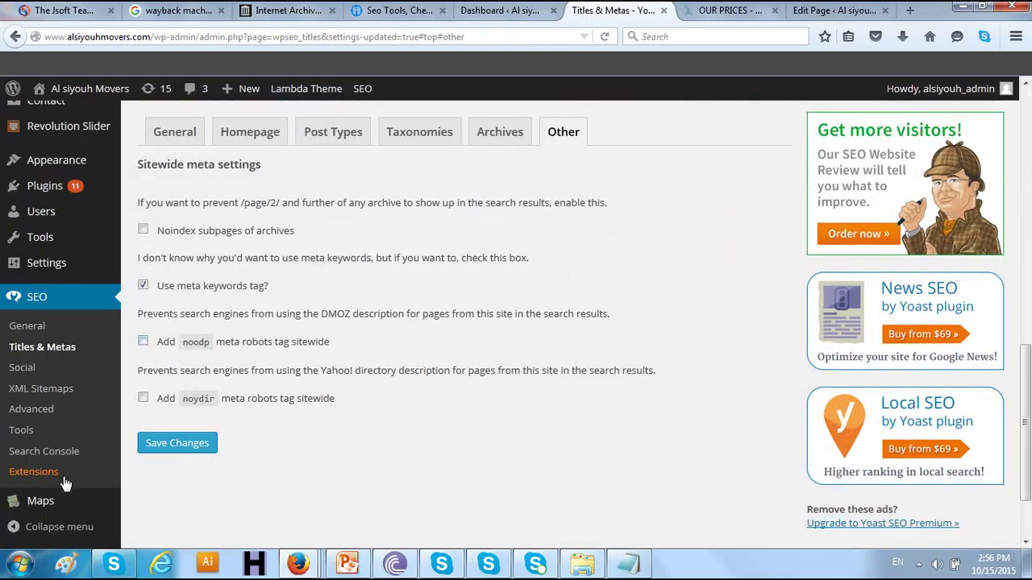
pyautogui.scroll(5, 80, 435)
pyautogui.scroll(-3, 81, 436)
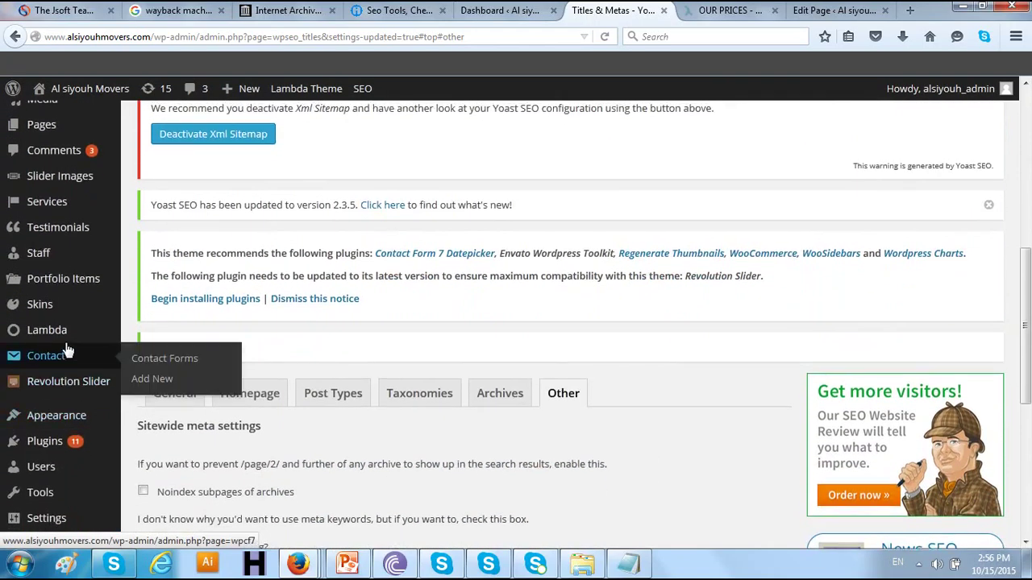
pyautogui.scroll(5, 69, 346)
pyautogui.scroll(-2, 69, 352)
pyautogui.scroll(-1, 68, 352)
pyautogui.moveTo(69, 430)
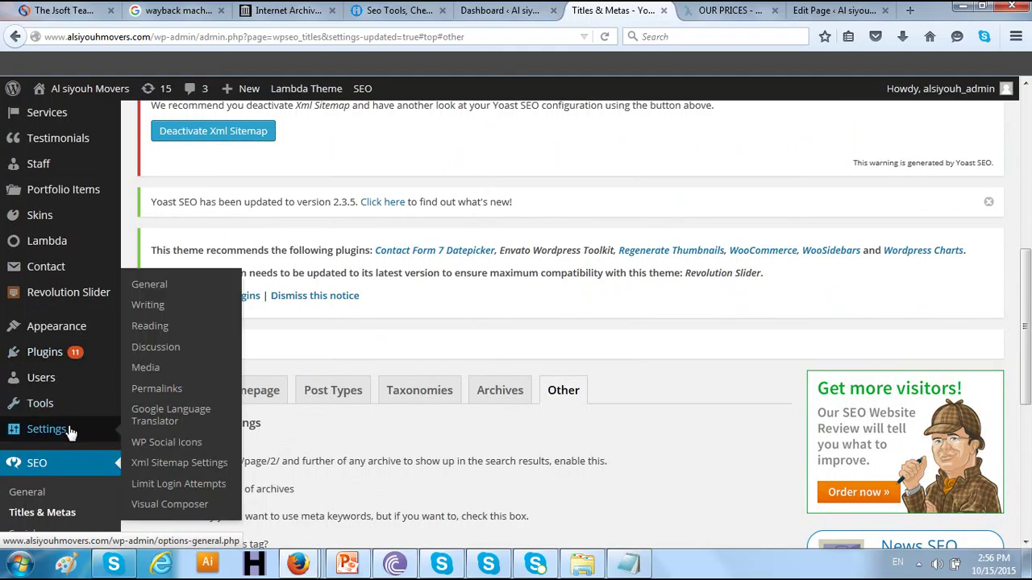
pyautogui.click(161, 405)
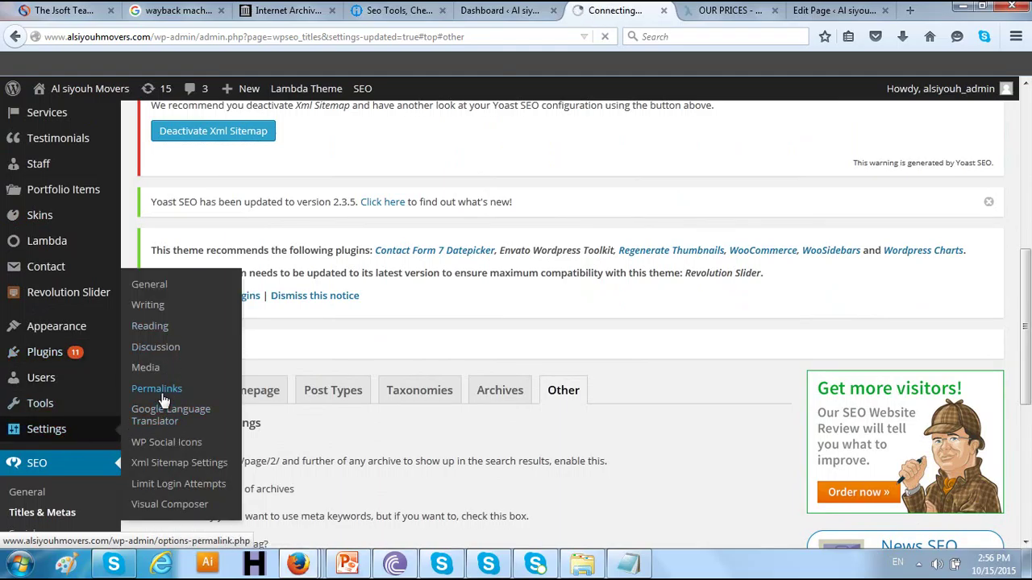
pyautogui.click(162, 395)
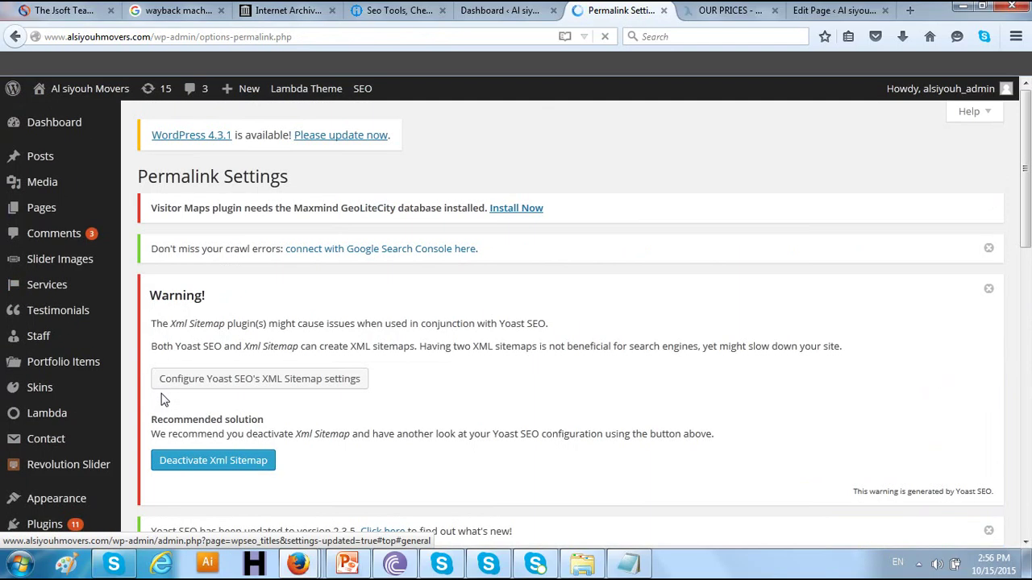
# Set the site's permalink structure to Post name and save the changes.
pyautogui.scroll(-3, 161, 399)
pyautogui.scroll(-6, 161, 395)
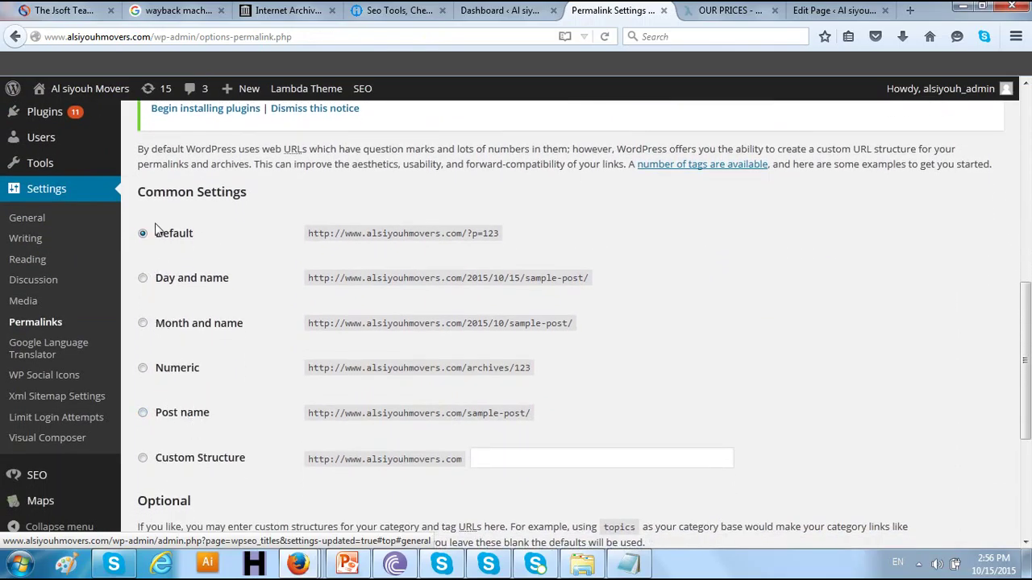
pyautogui.click(201, 424)
pyautogui.scroll(-5, 205, 425)
pyautogui.click(192, 436)
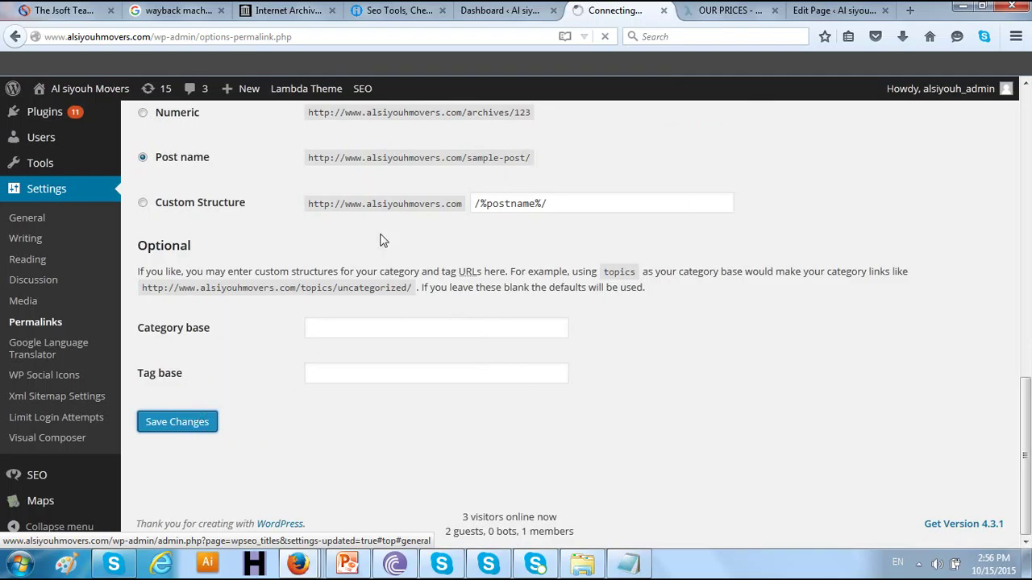
# Reopen the Our Prices page from the site's navigation and examine the page-name part of its address.
pyautogui.click(721, 11)
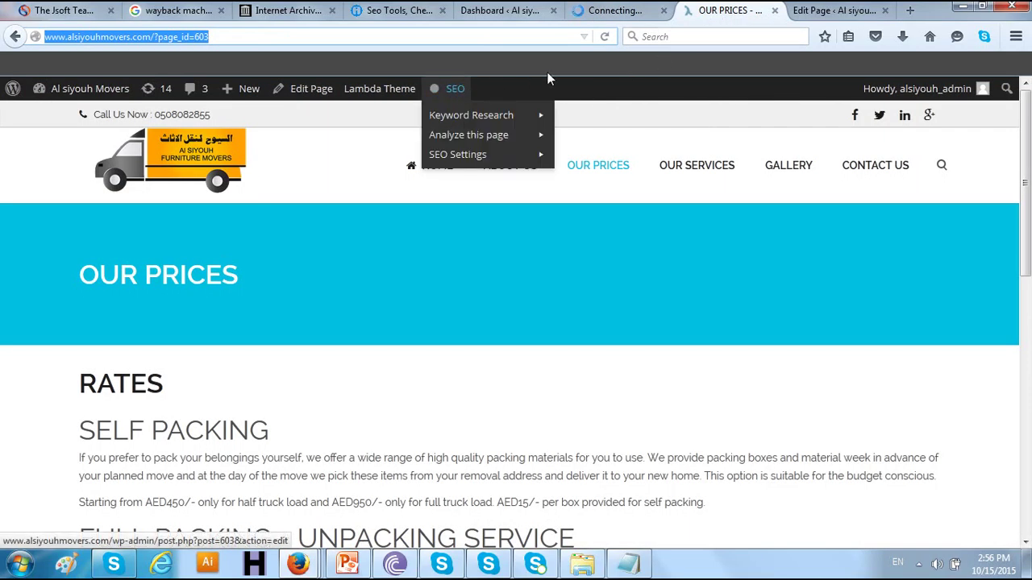
pyautogui.click(610, 177)
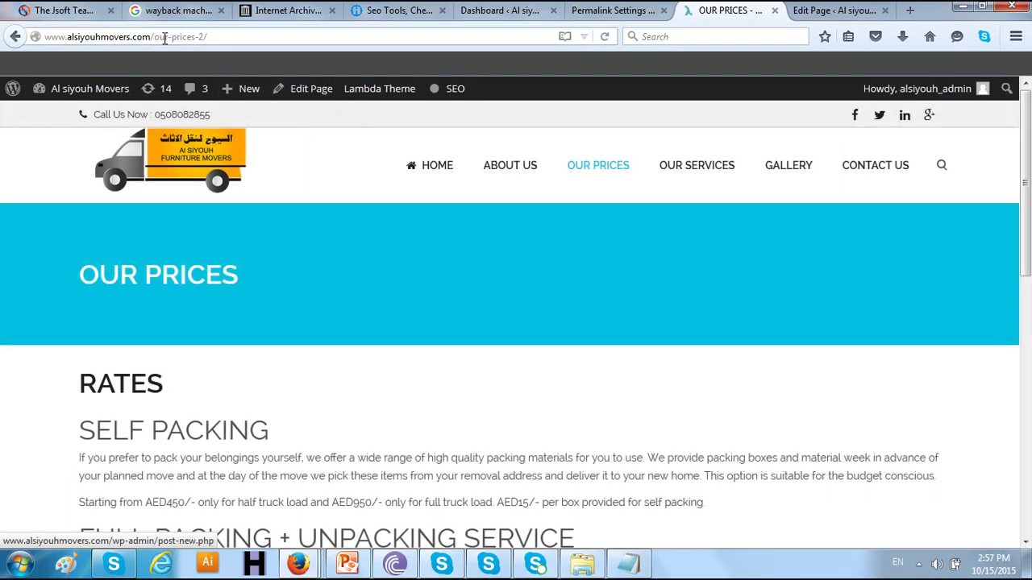
pyautogui.moveTo(160, 38); pyautogui.dragTo(214, 37)
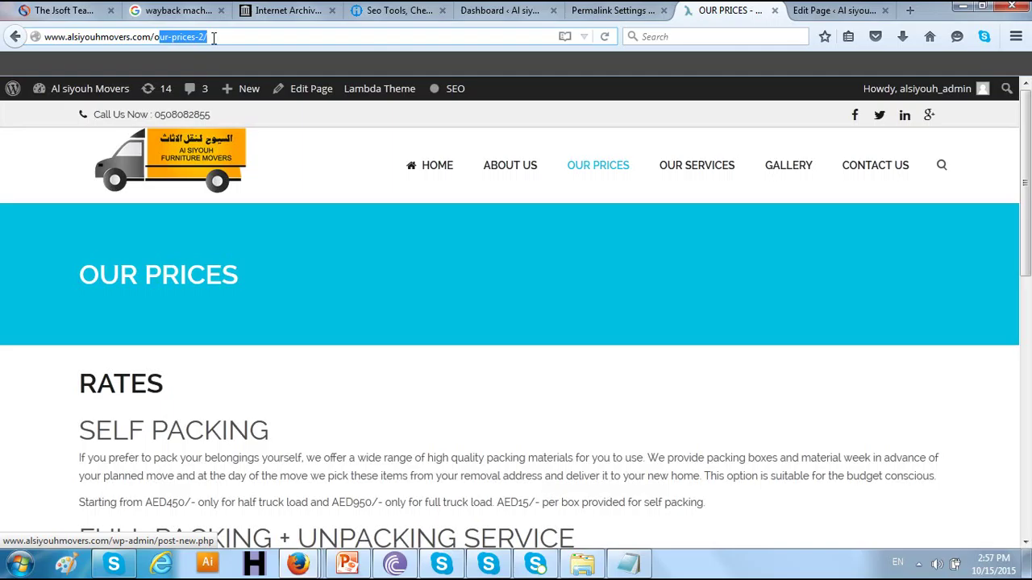
pyautogui.click(202, 38)
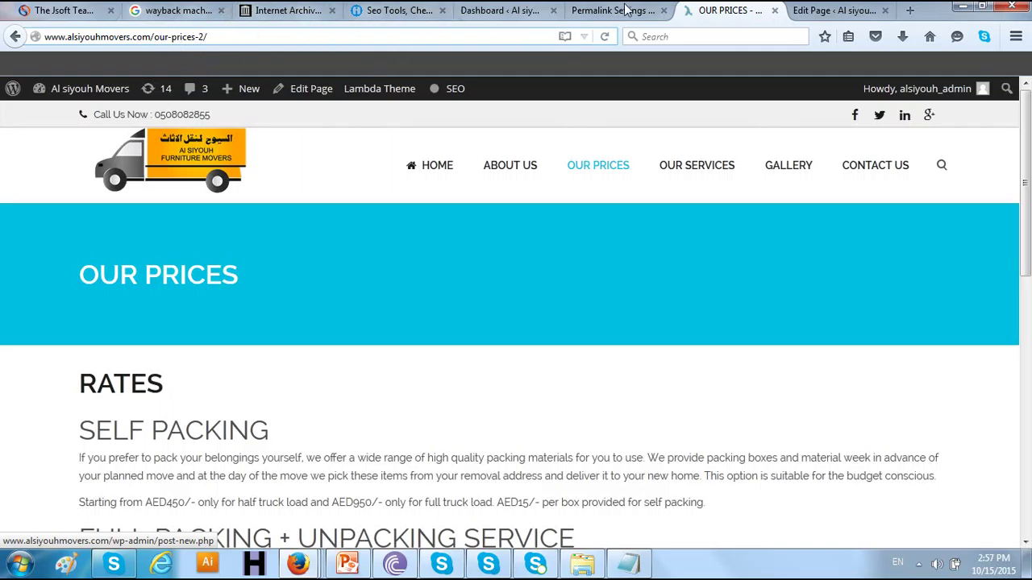
# Open the Our Prices page's editor in a new tab, keeping the live page open for comparison.
pyautogui.rightClick(324, 100)
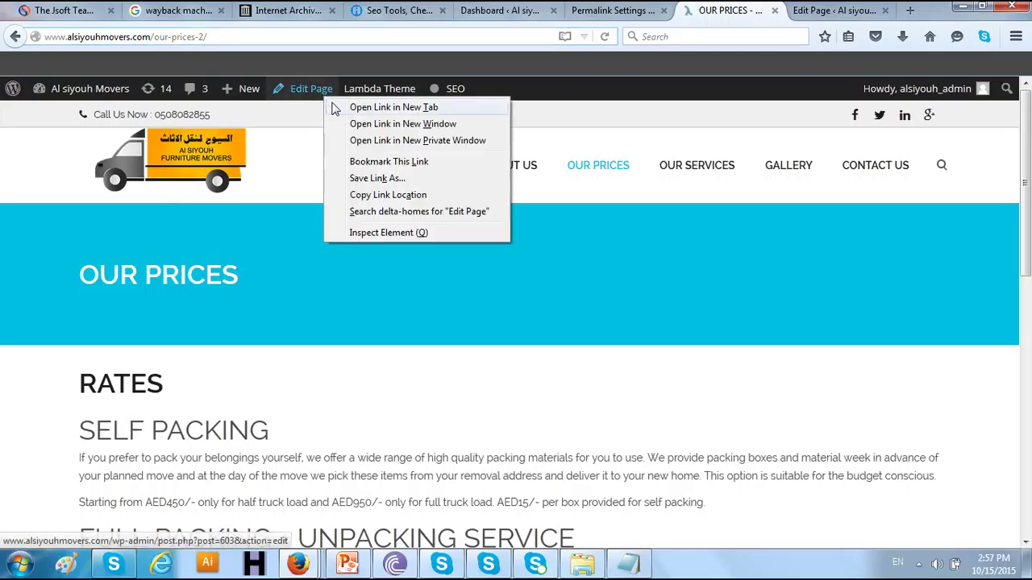
pyautogui.click(355, 105)
pyautogui.click(730, 12)
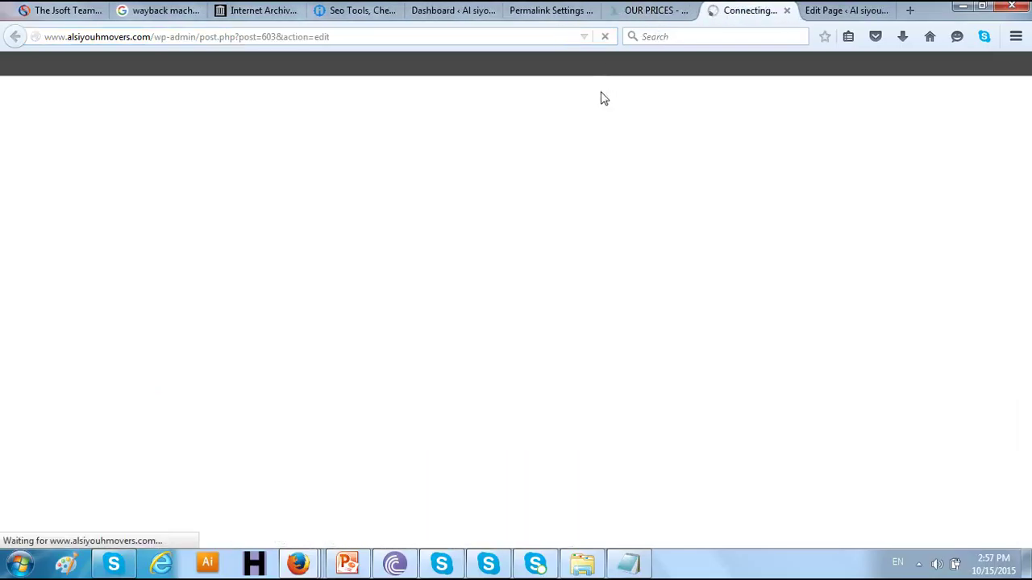
pyautogui.moveTo(205, 40)
pyautogui.mouseDown()
pyautogui.moveTo(253, 37)
pyautogui.moveTo(218, 37)
pyautogui.mouseUp()
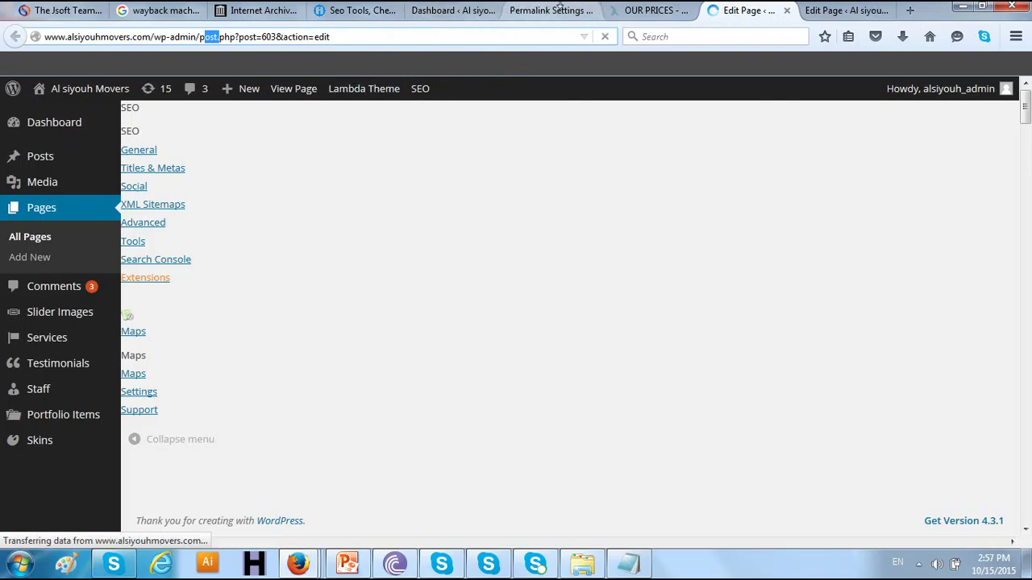
pyautogui.click(650, 9)
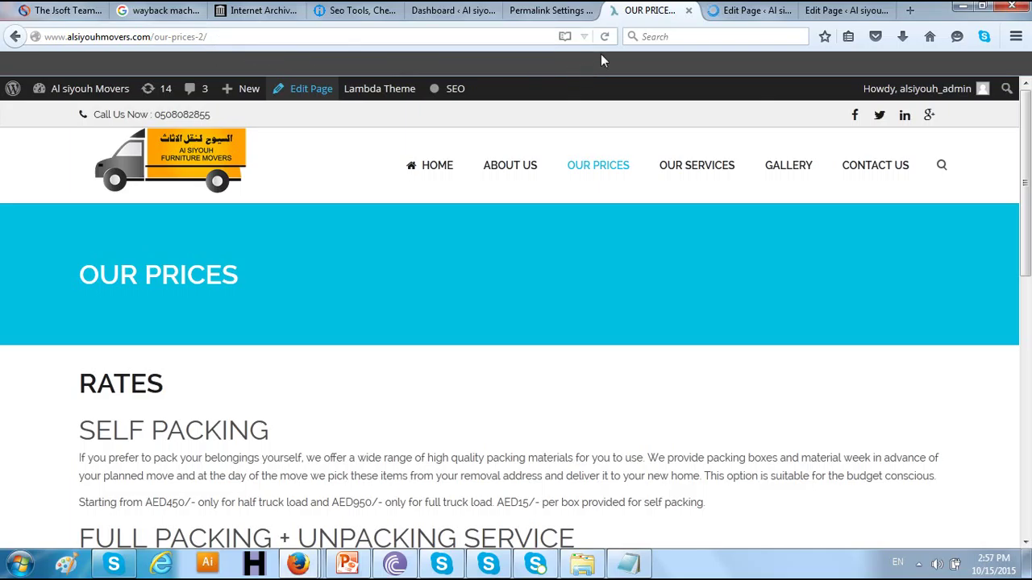
pyautogui.click(746, 10)
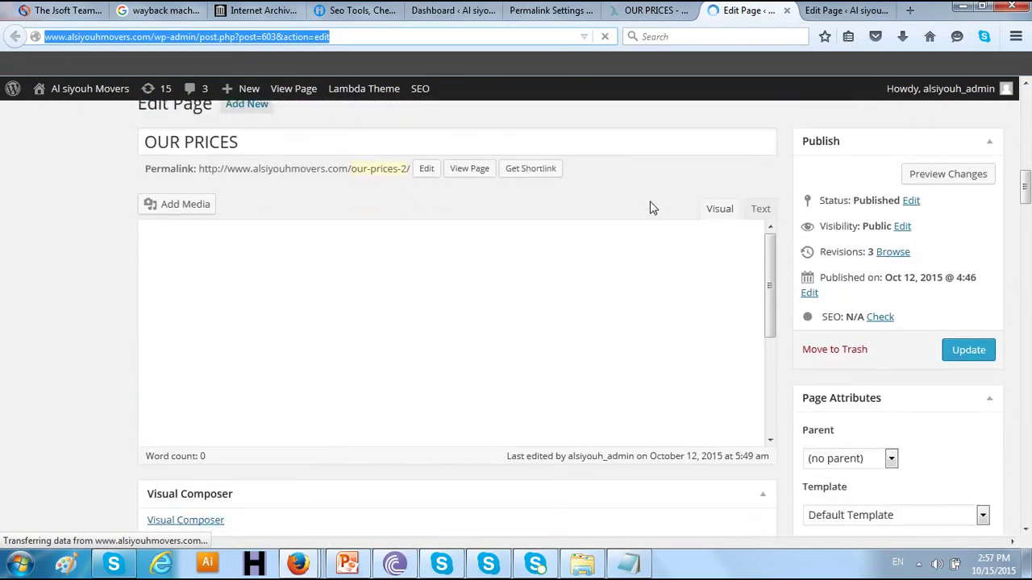
# Examine the slug in the Our Prices editor's permalink and compare it with the live page's address.
pyautogui.moveTo(351, 161); pyautogui.dragTo(407, 165)
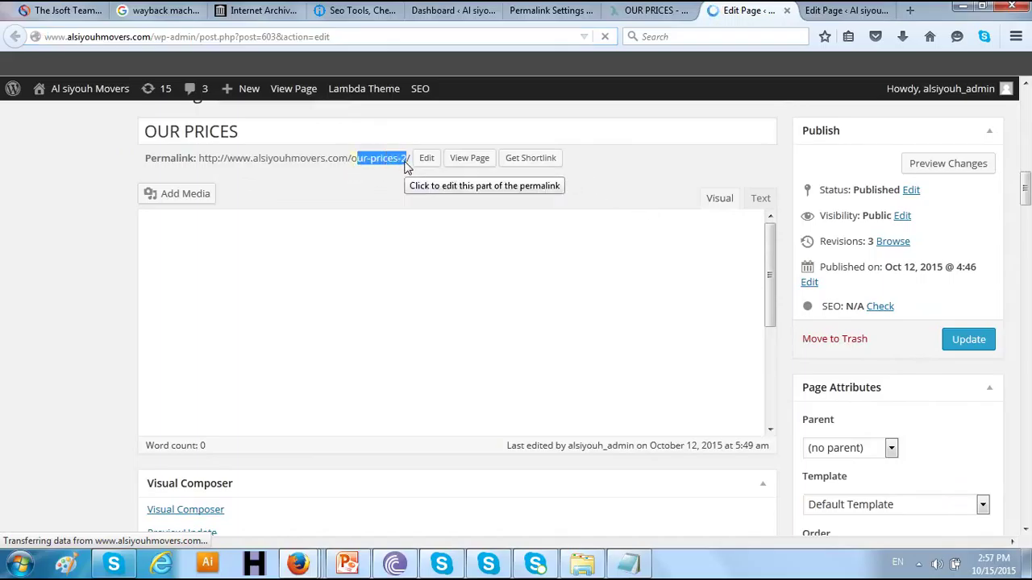
pyautogui.click(380, 184)
pyautogui.moveTo(352, 161); pyautogui.dragTo(401, 167)
pyautogui.scroll(-5, 402, 283)
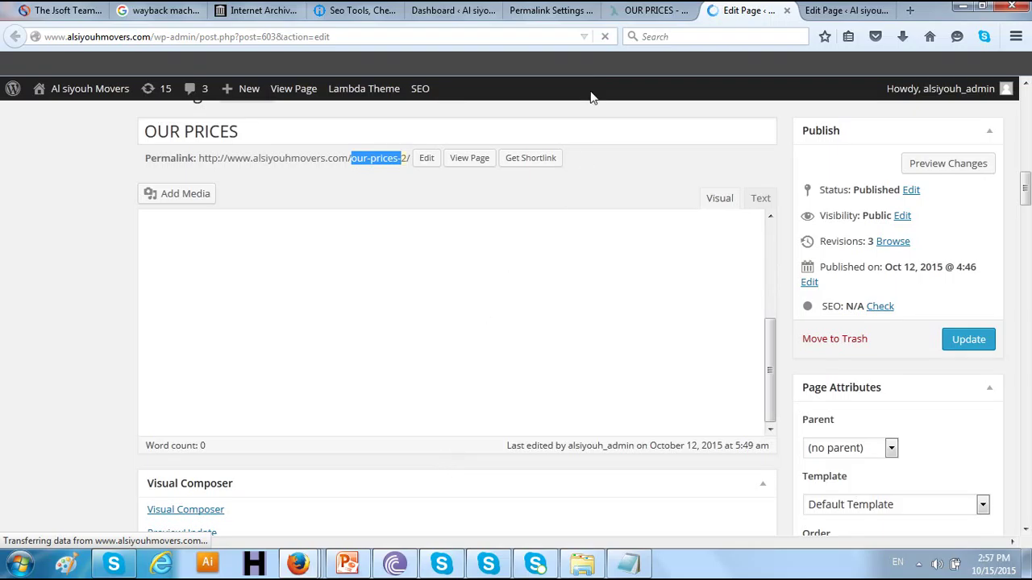
pyautogui.click(633, 16)
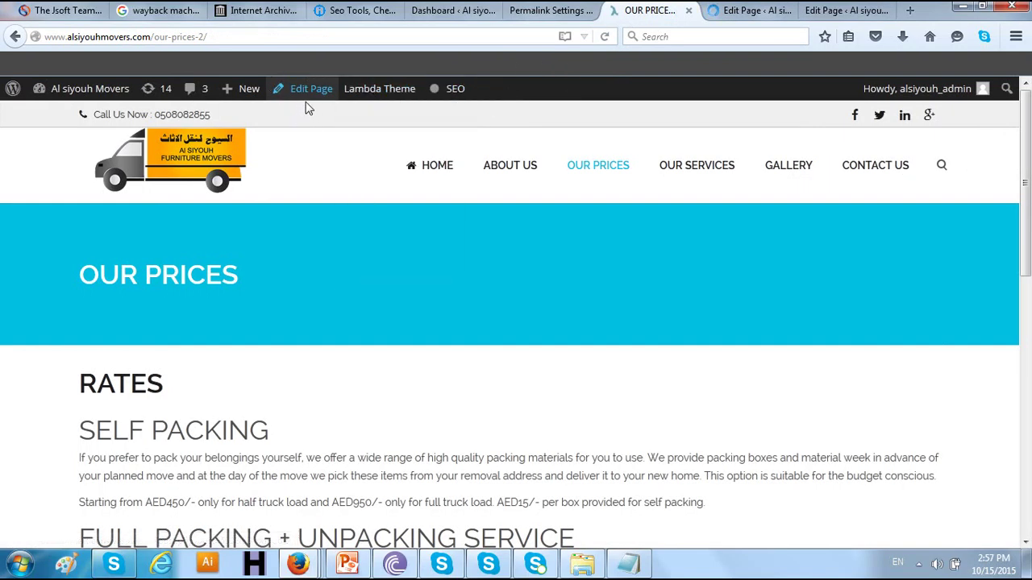
pyautogui.click(206, 44)
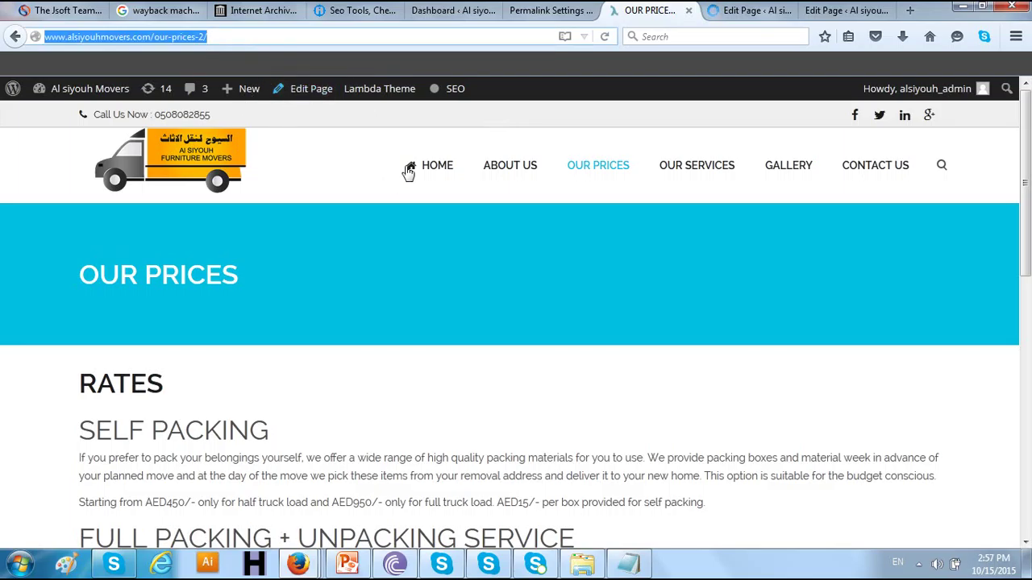
# Check the Search Engine Friendly URLs slide in PowerPoint and return to the Our Prices page in Firefox.
pyautogui.click(629, 563)
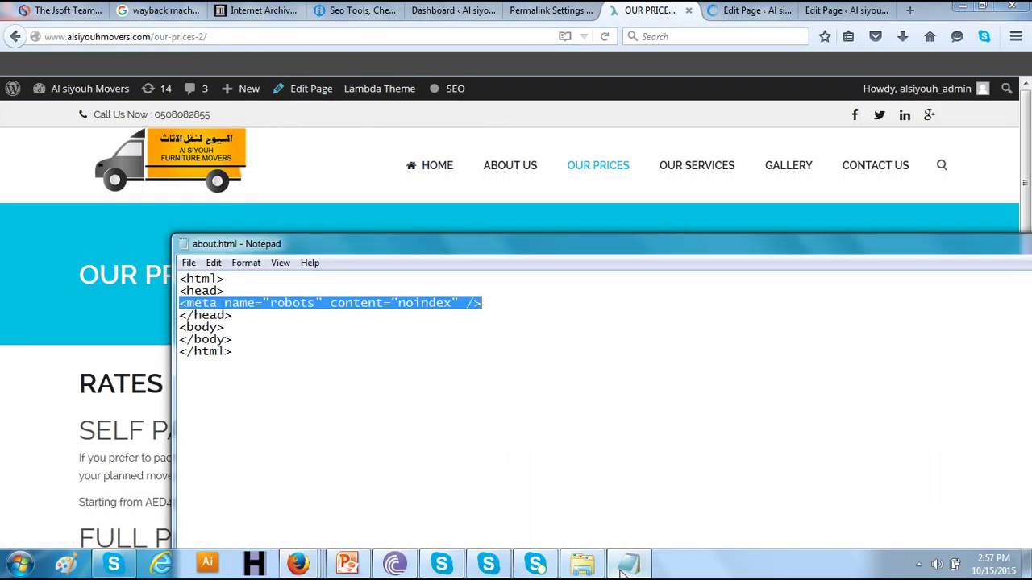
pyautogui.click(346, 563)
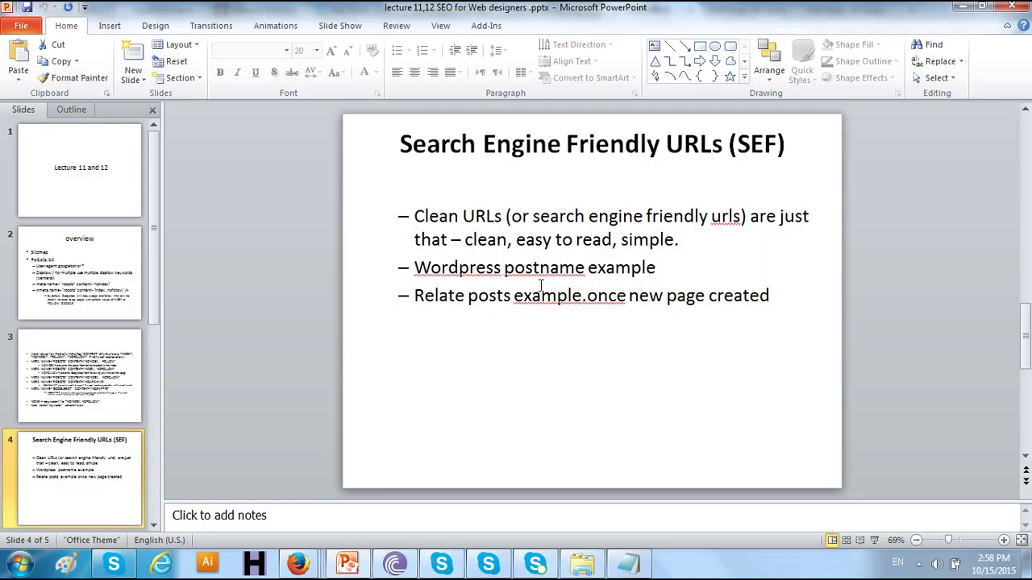
pyautogui.moveTo(298, 562)
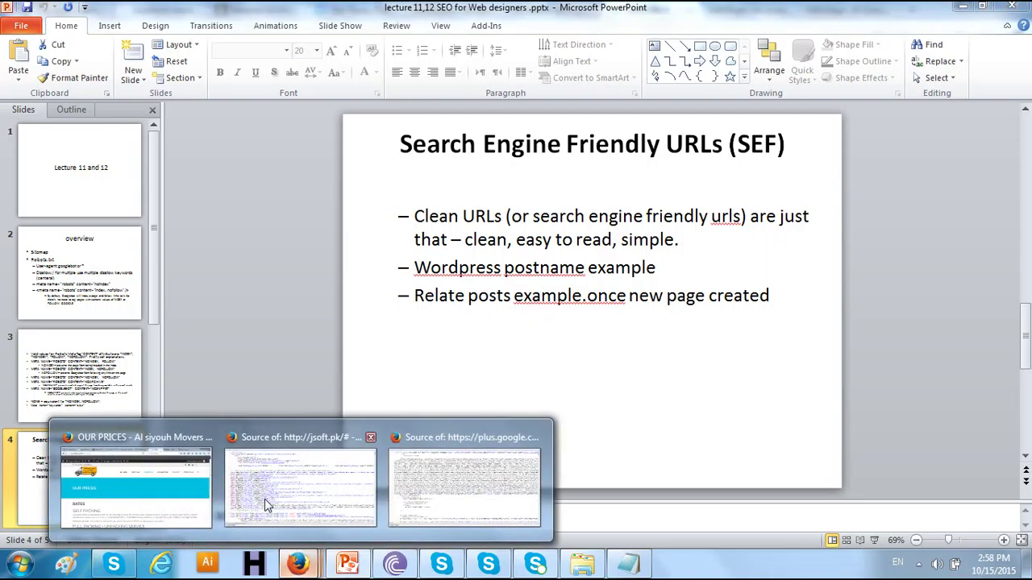
pyautogui.click(137, 488)
# Examine the end of the Our Prices page's content, around the closing paragraph above the footer.
pyautogui.scroll(-3, 452, 363)
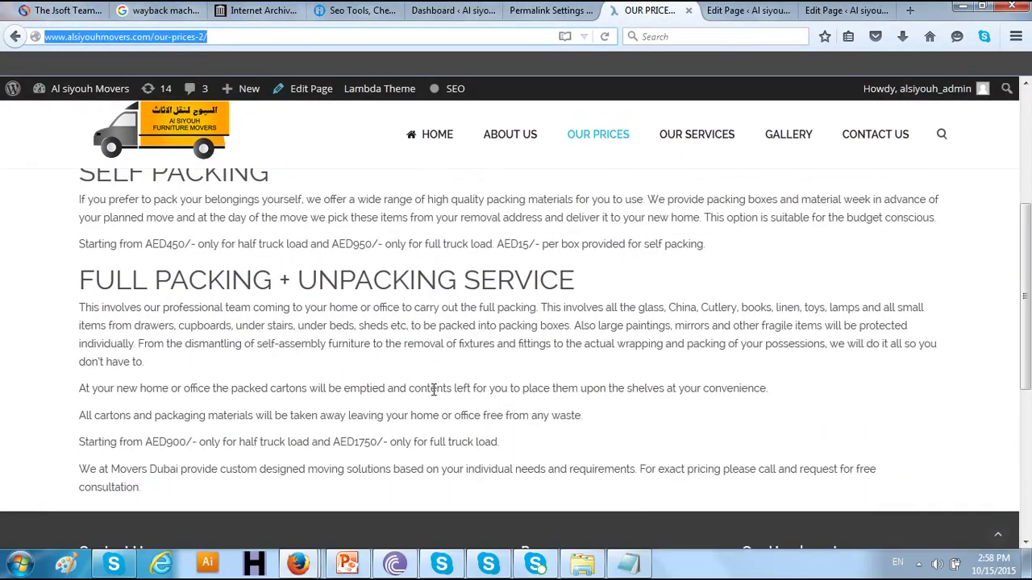
pyautogui.scroll(-2, 433, 389)
pyautogui.scroll(2, 433, 389)
pyautogui.scroll(-1, 433, 389)
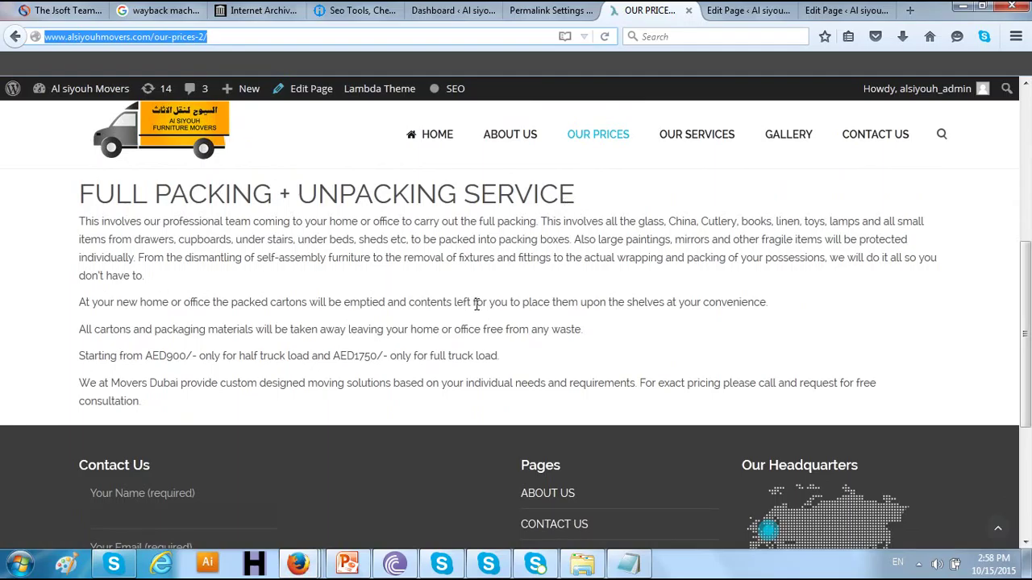
pyautogui.moveTo(126, 412); pyautogui.dragTo(231, 425)
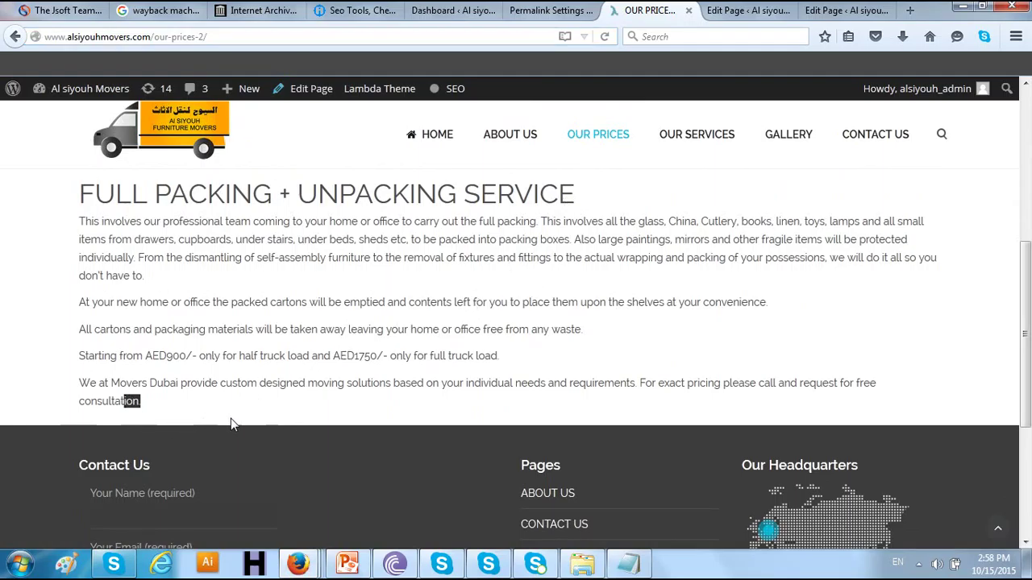
pyautogui.click(233, 425)
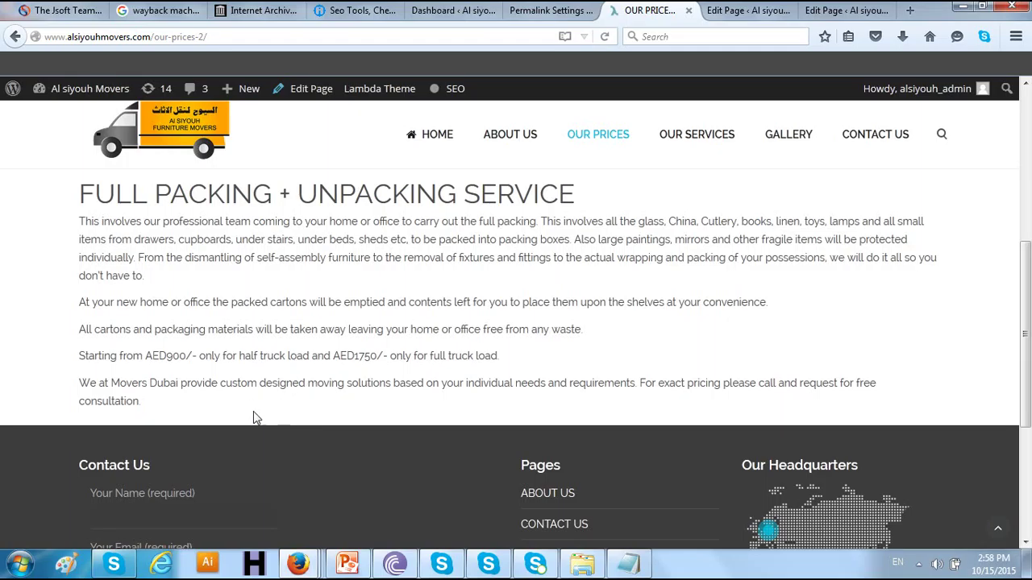
pyautogui.moveTo(153, 418); pyautogui.dragTo(72, 224)
pyautogui.click(174, 419)
pyautogui.moveTo(133, 425); pyautogui.dragTo(142, 427)
pyautogui.click(158, 420)
pyautogui.scroll(5, 156, 411)
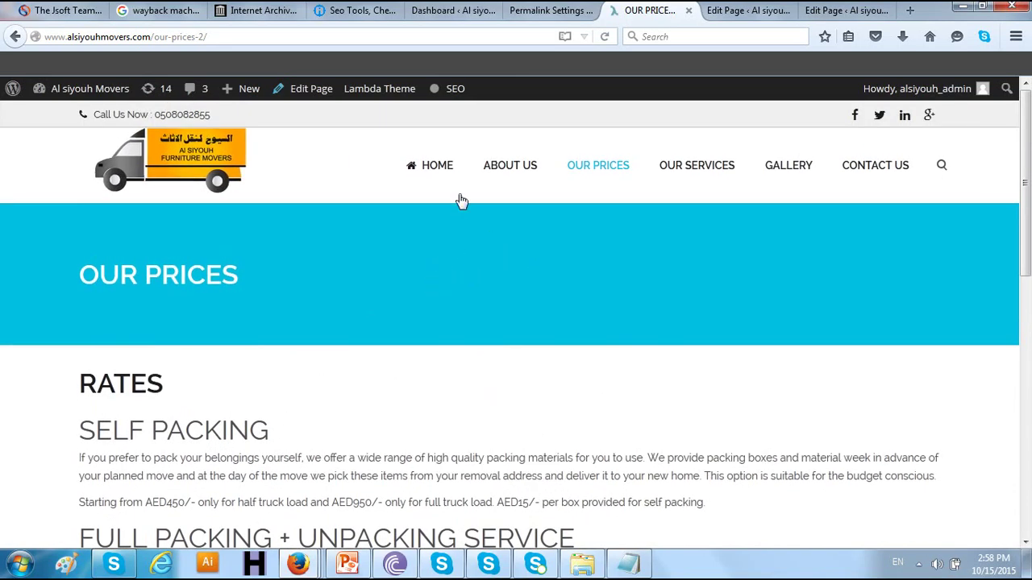
# Open the site's home page and look through it down to the page links in the footer.
pyautogui.click(426, 171)
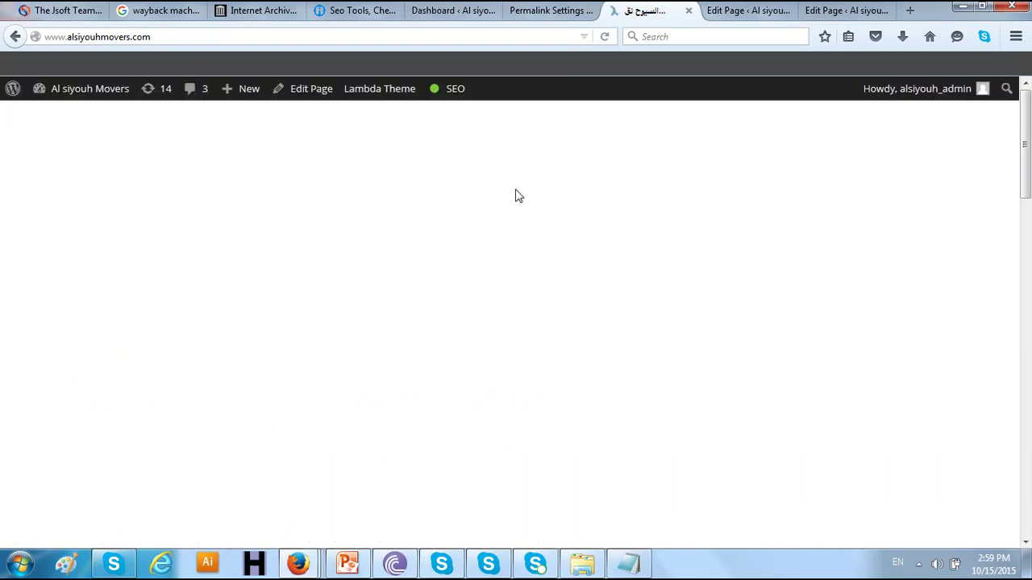
pyautogui.scroll(-10, 545, 290)
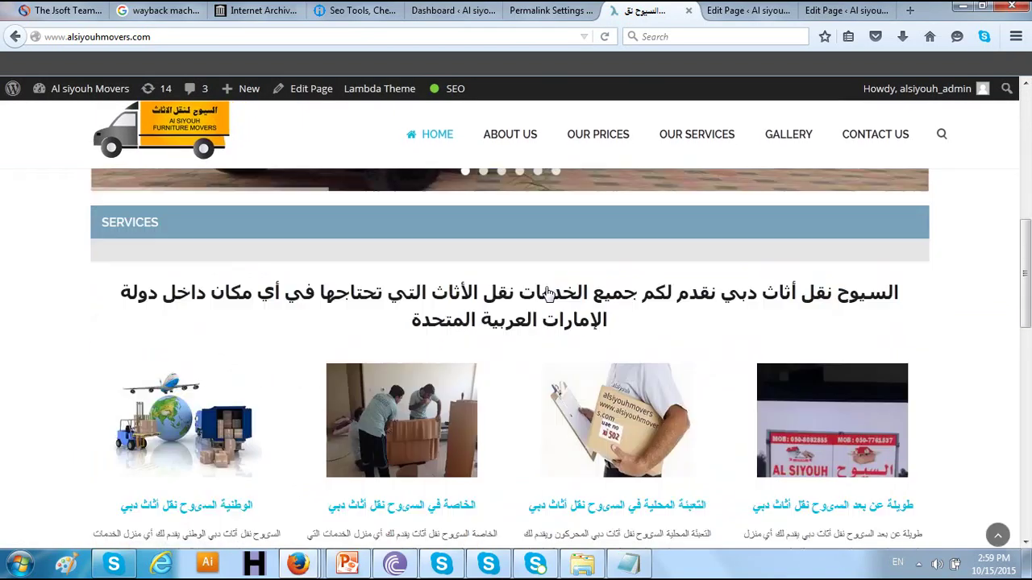
pyautogui.scroll(-2, 548, 286)
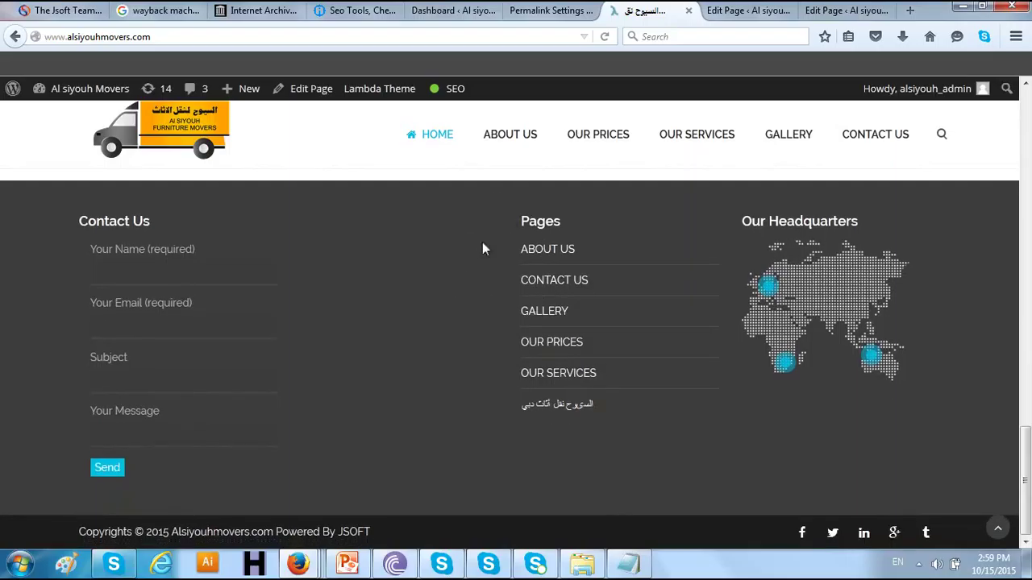
# In Notepad's about.html, add a body line with an image tag <img src="" /> preceded by the link opening <a href=".
pyautogui.click(628, 564)
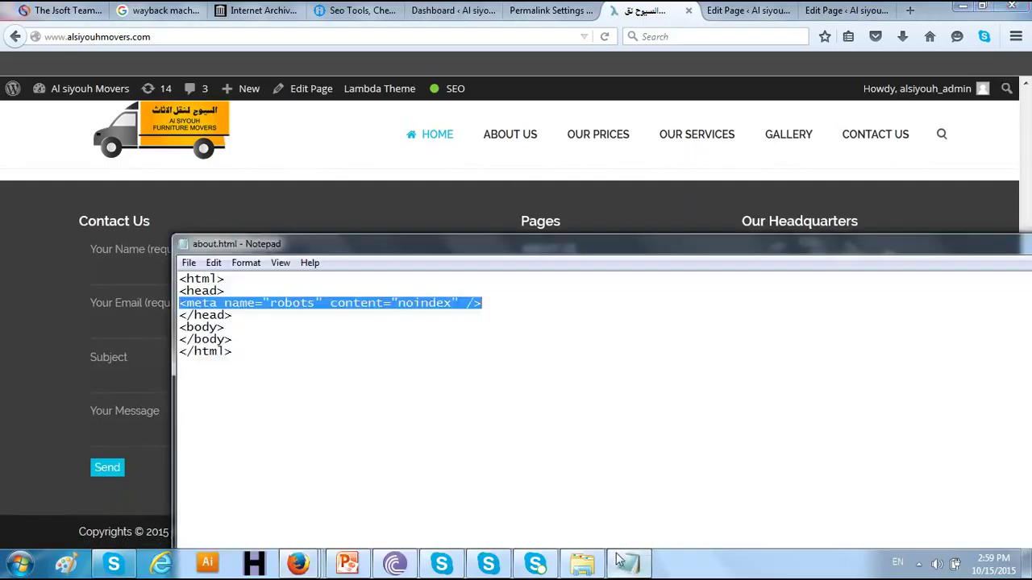
pyautogui.click(249, 338)
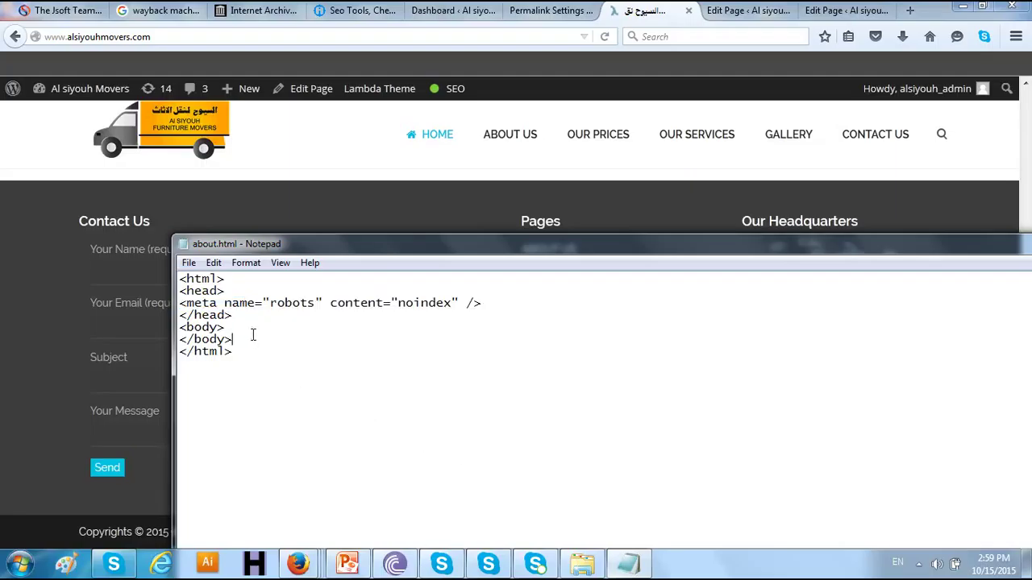
pyautogui.press('Return')
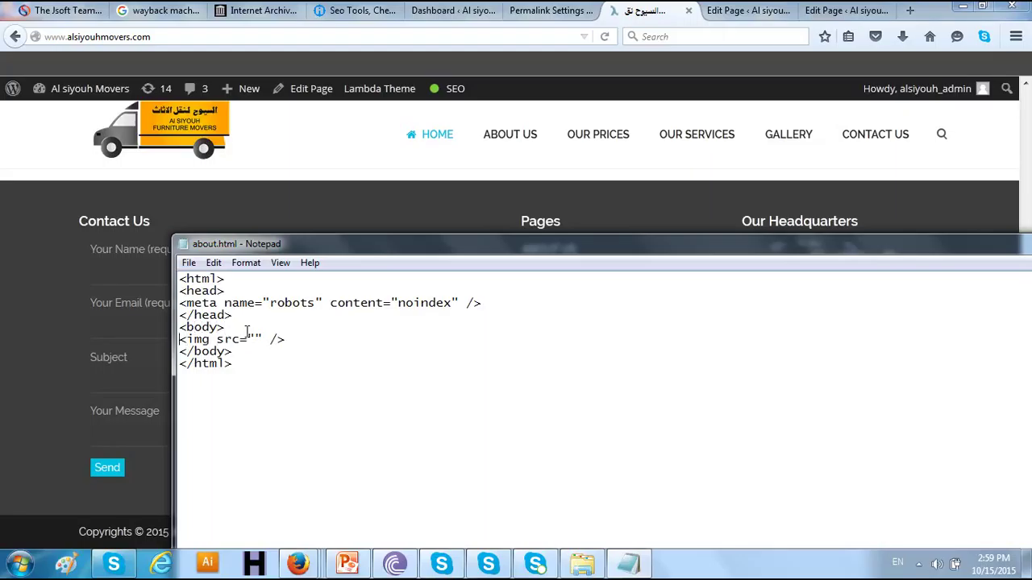
pyautogui.write('a')
pyautogui.press('BackSpace')
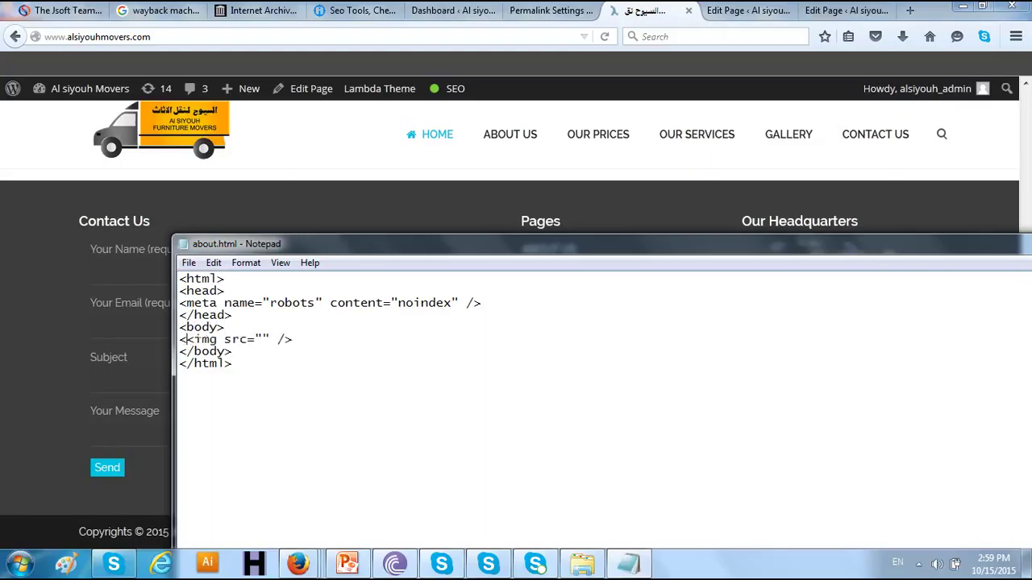
pyautogui.write('<a href')
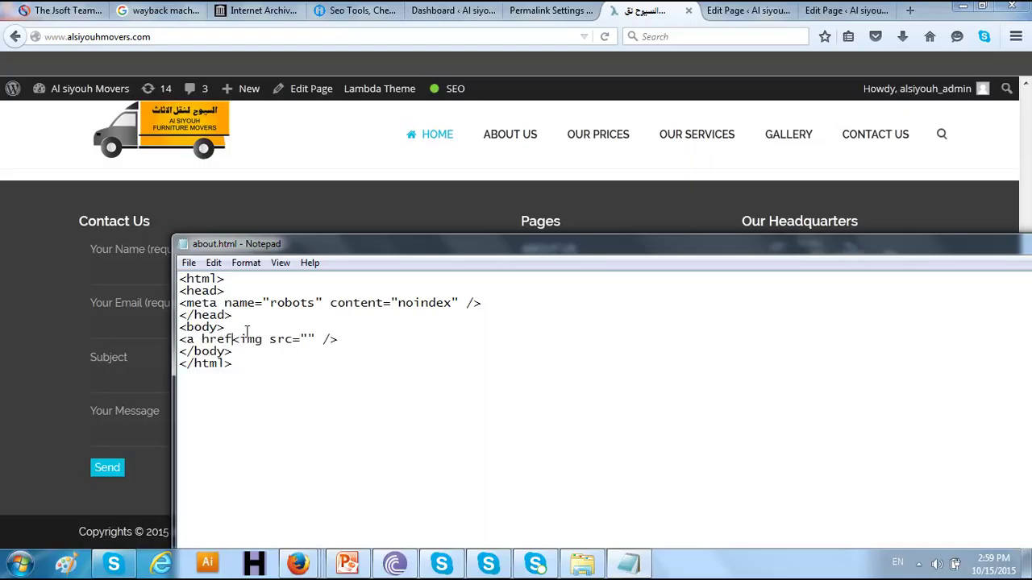
pyautogui.write('="')
# Highlight the link opening and the image tag one after the other in the body of about.html.
pyautogui.moveTo(180, 339); pyautogui.dragTo(247, 333)
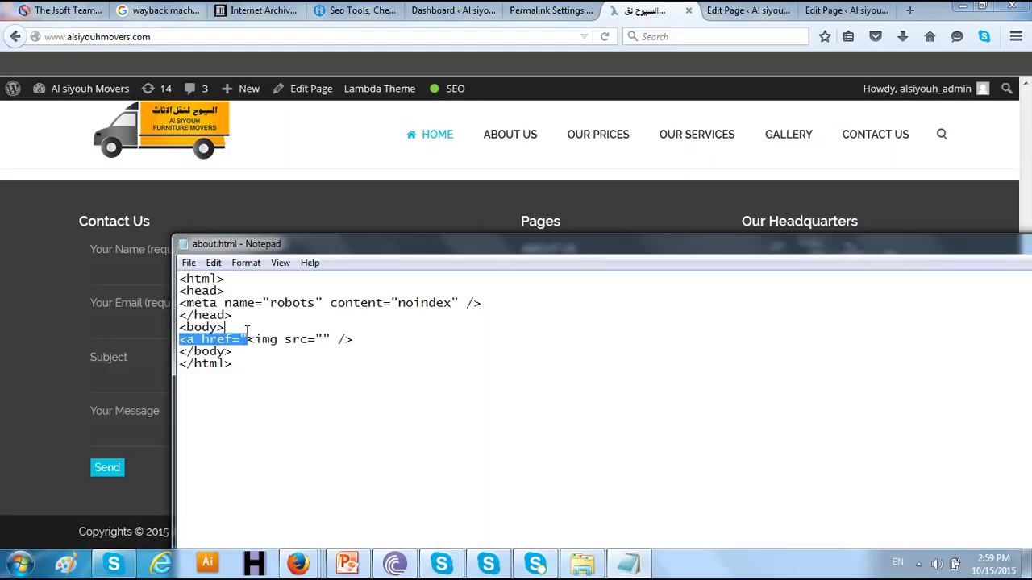
pyautogui.click(247, 334)
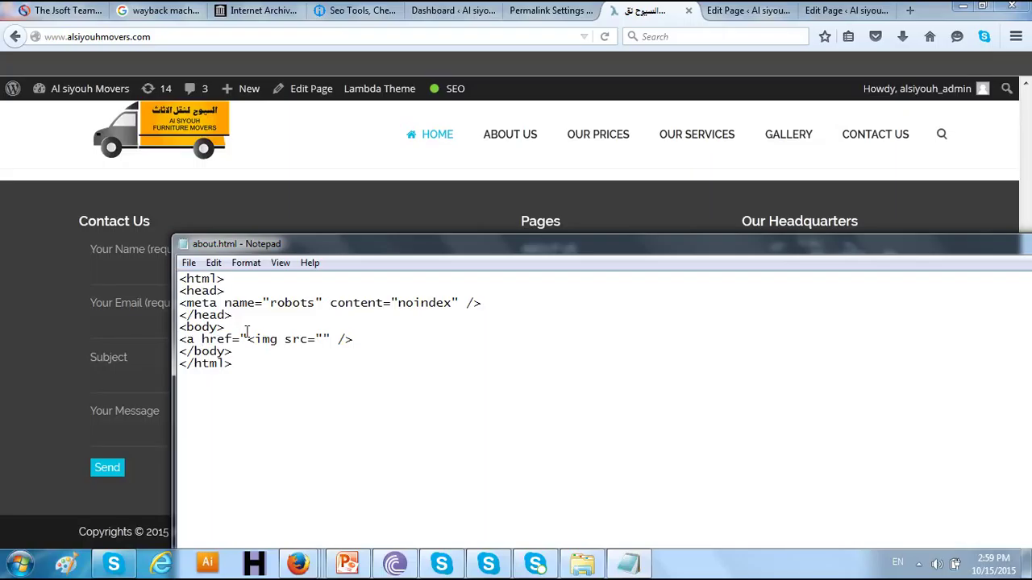
pyautogui.click(363, 342)
pyautogui.moveTo(248, 340); pyautogui.dragTo(356, 338)
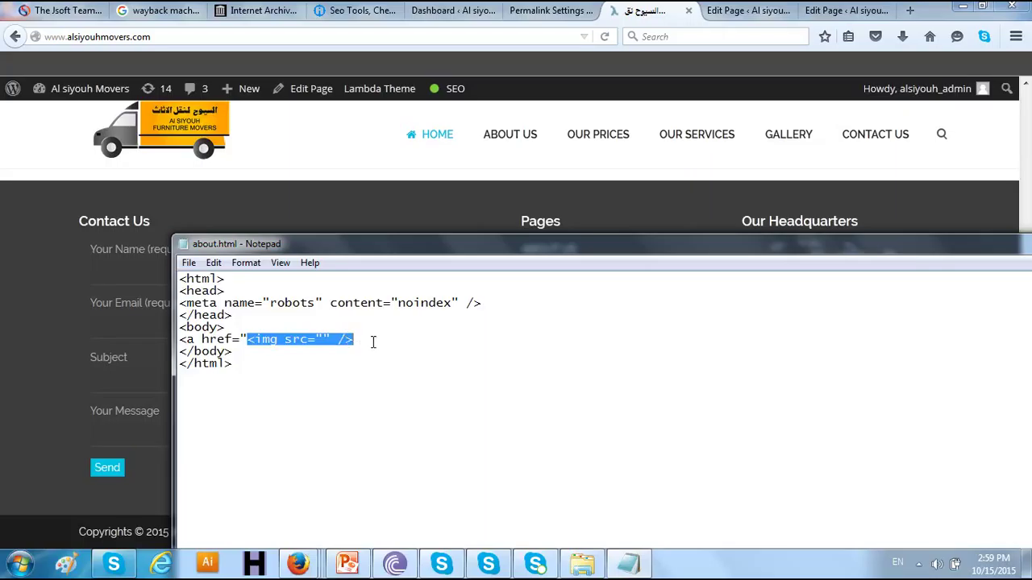
pyautogui.click(226, 332)
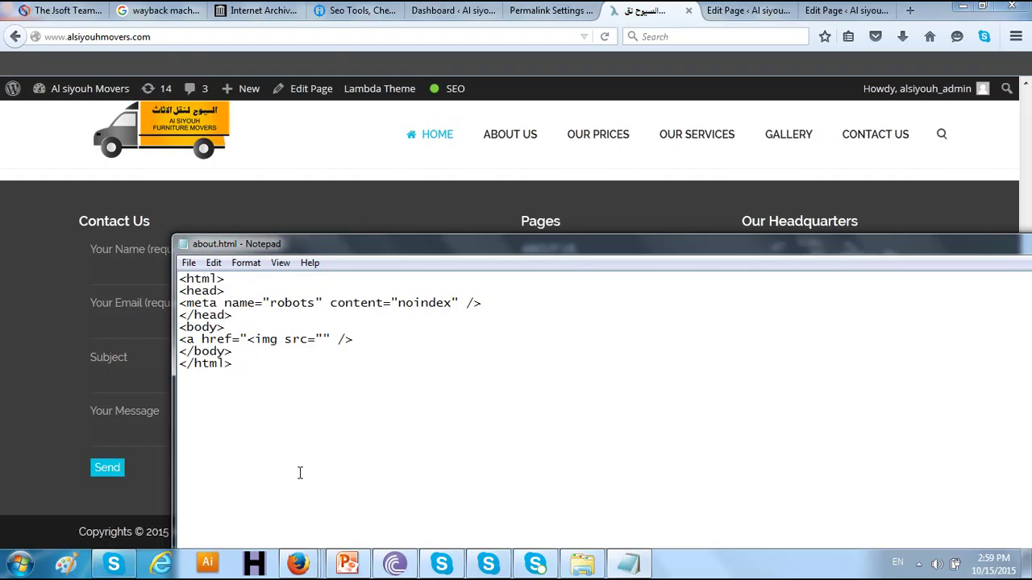
# Switch to the PowerPoint presentation and show slide 5, Duplicate Contents.
pyautogui.click(347, 564)
pyautogui.click(347, 564)
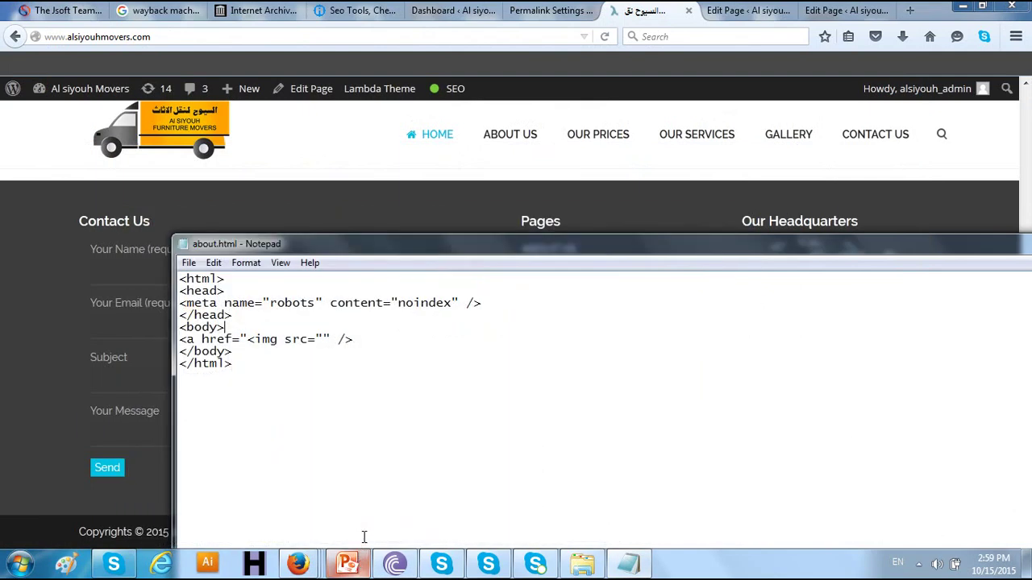
pyautogui.click(347, 564)
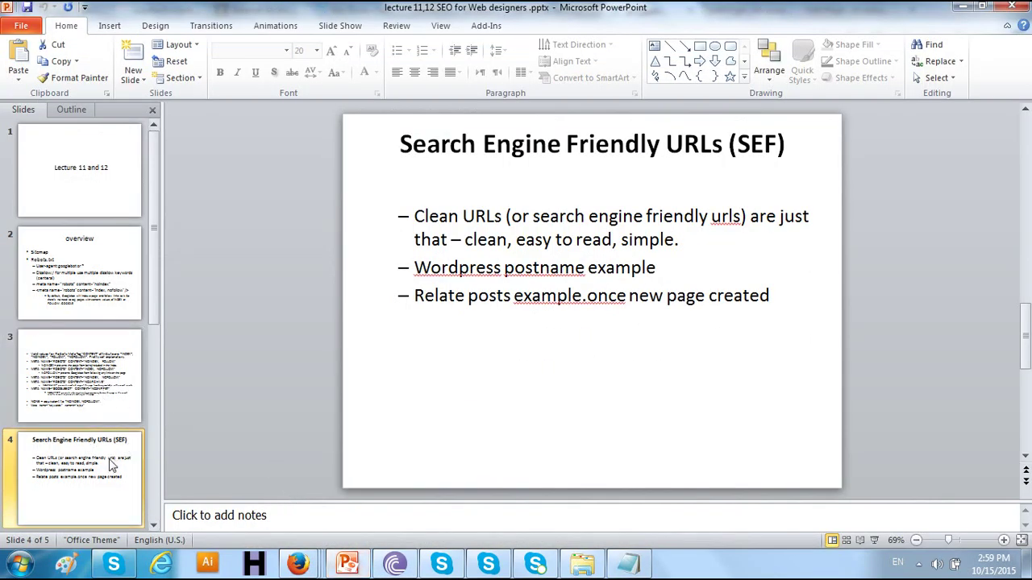
pyautogui.click(153, 525)
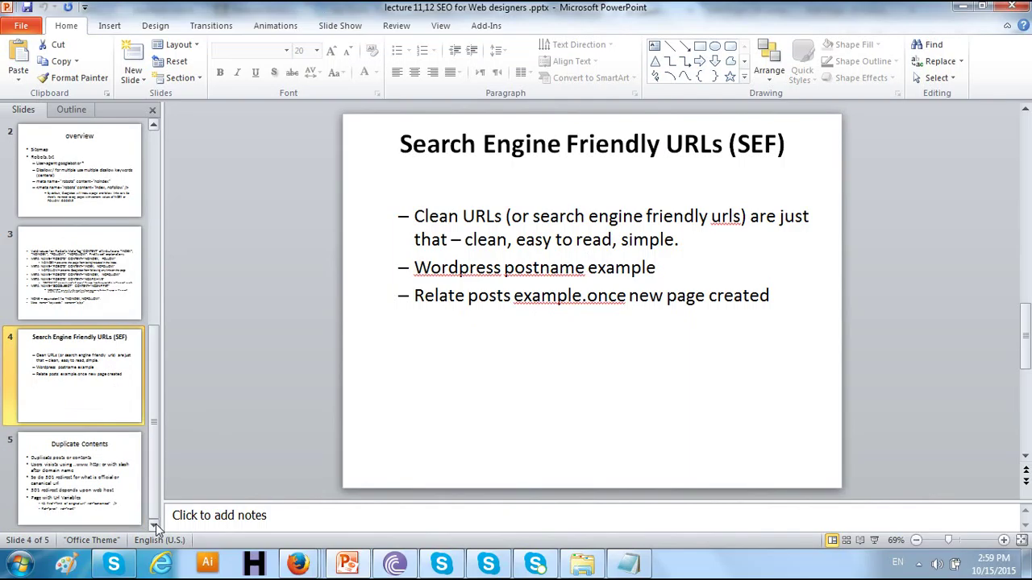
pyautogui.click(79, 452)
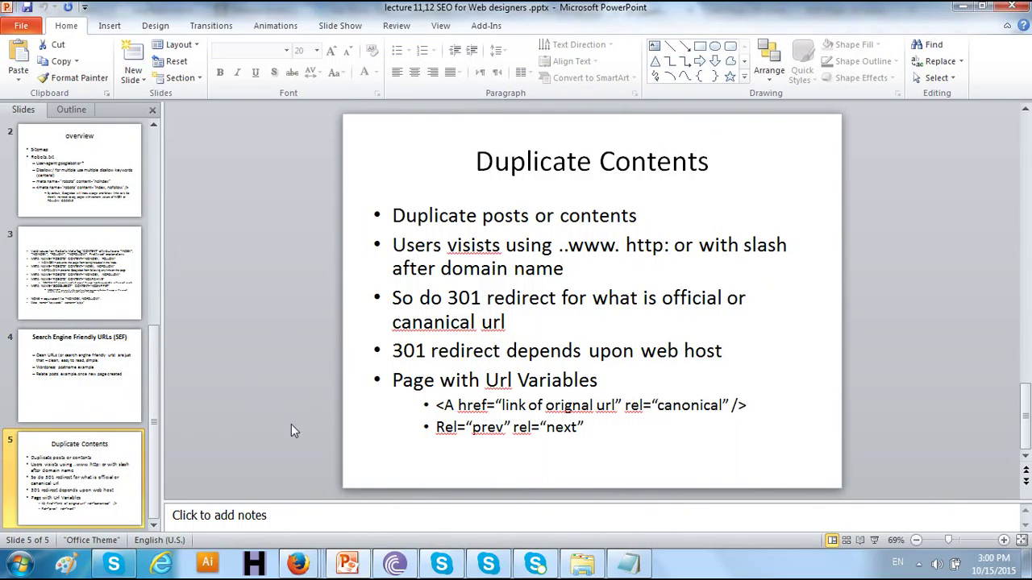
# Return to the site's WordPress dashboard in Firefox and open the list of installed plugins.
pyautogui.moveTo(290, 562)
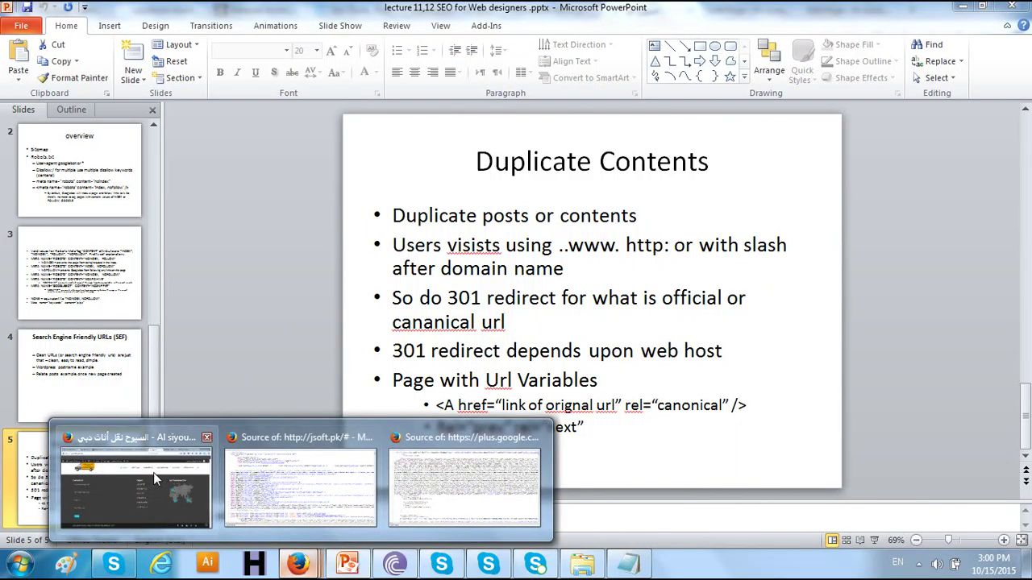
pyautogui.click(192, 470)
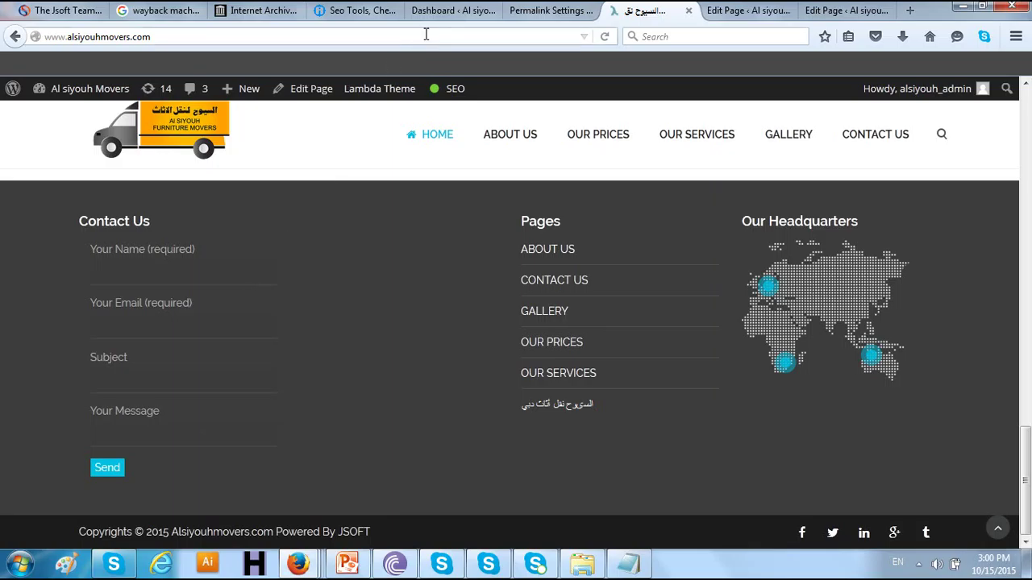
pyautogui.click(460, 10)
pyautogui.scroll(-5, 366, 187)
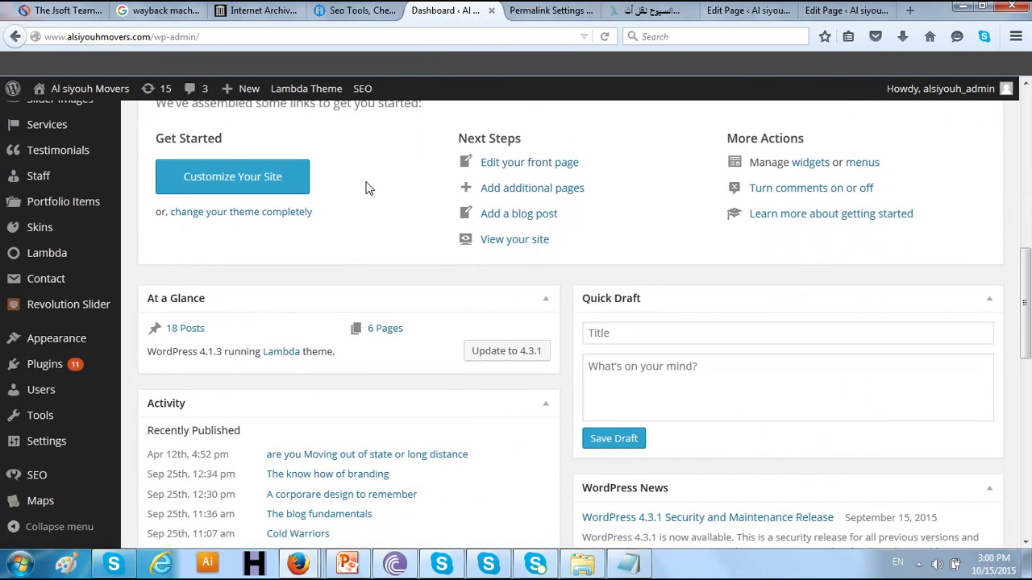
pyautogui.scroll(-4, 233, 434)
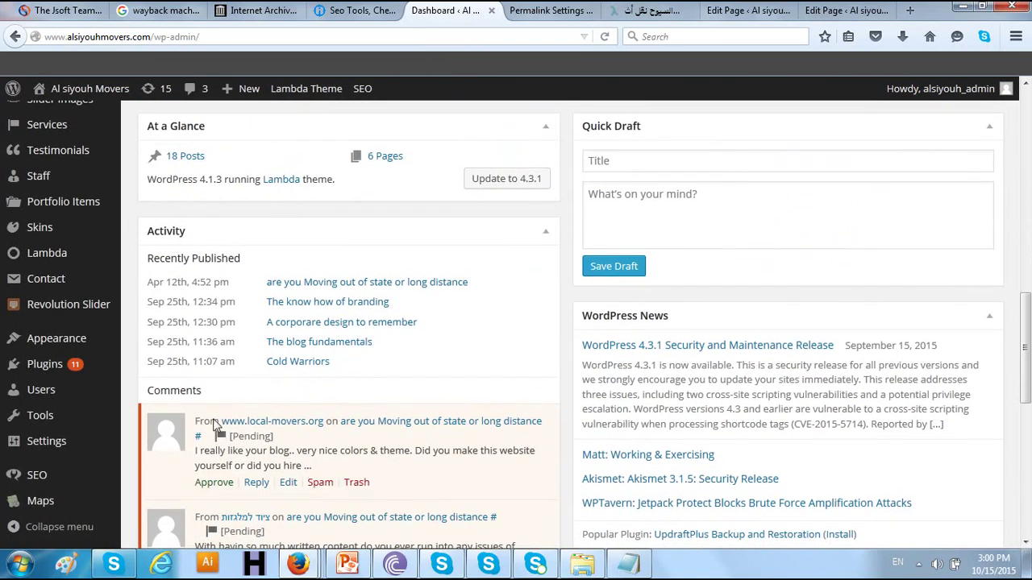
pyautogui.moveTo(111, 363)
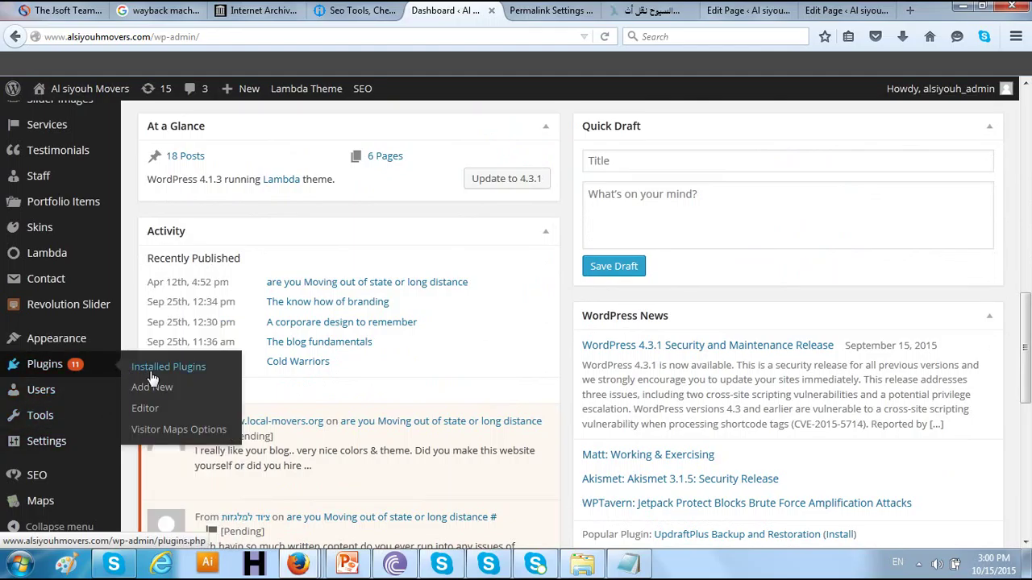
pyautogui.click(153, 384)
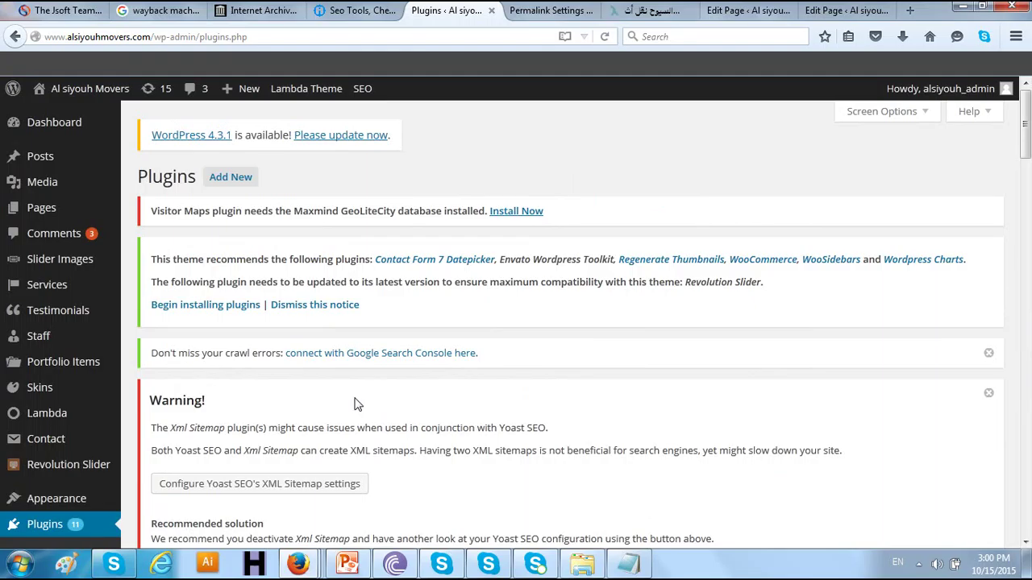
# Delete the inactive Sitemap plugin from the installed plugins, including its files.
pyautogui.scroll(-8, 358, 403)
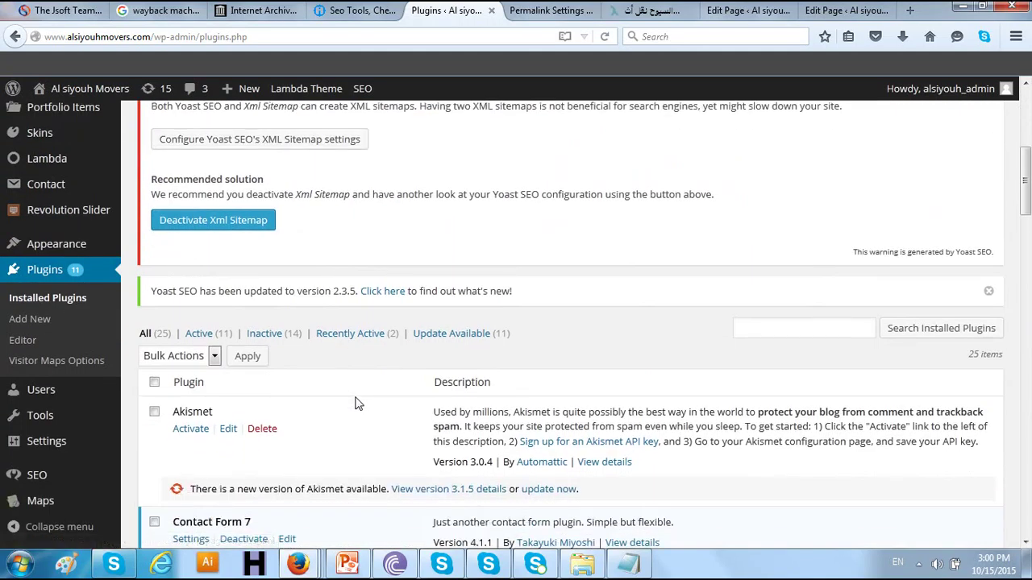
pyautogui.scroll(-10, 359, 403)
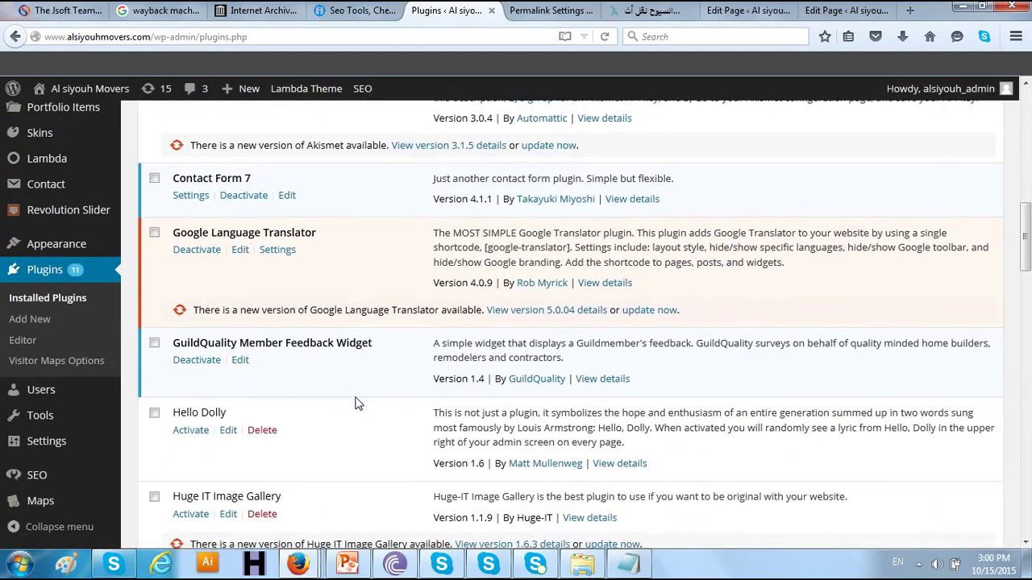
pyautogui.scroll(-10, 306, 417)
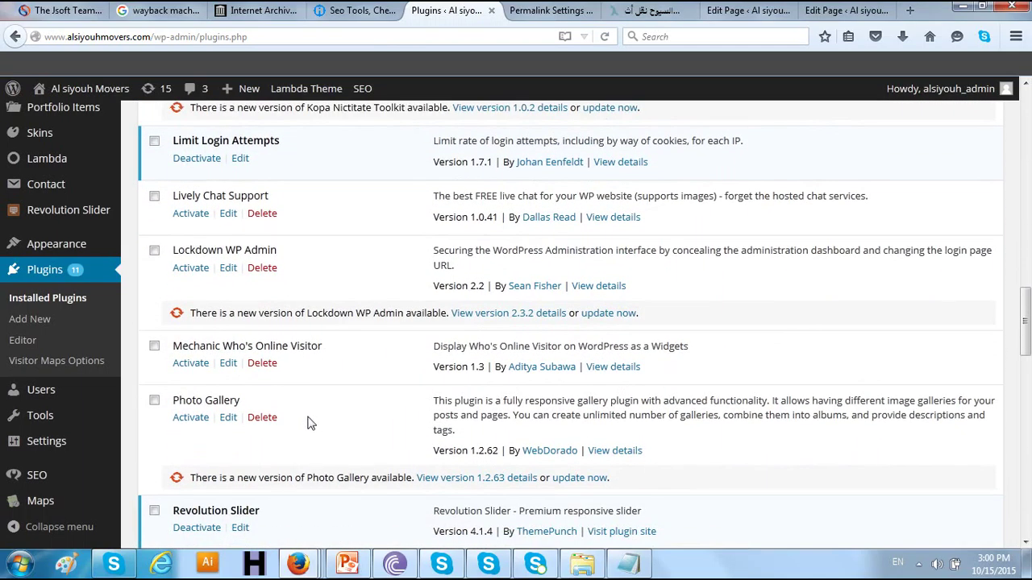
pyautogui.scroll(-6, 290, 468)
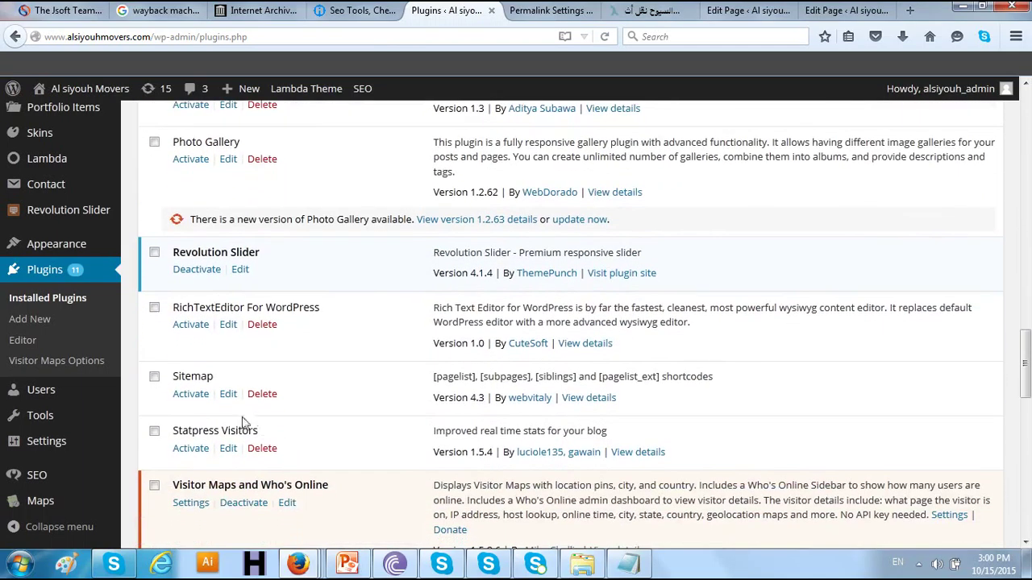
pyautogui.click(261, 394)
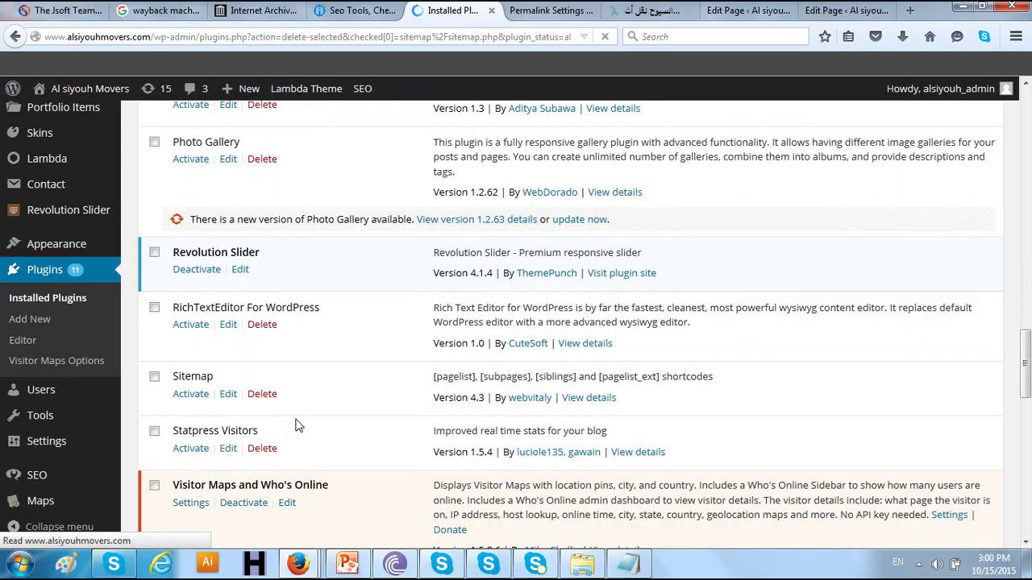
pyautogui.scroll(-4, 295, 456)
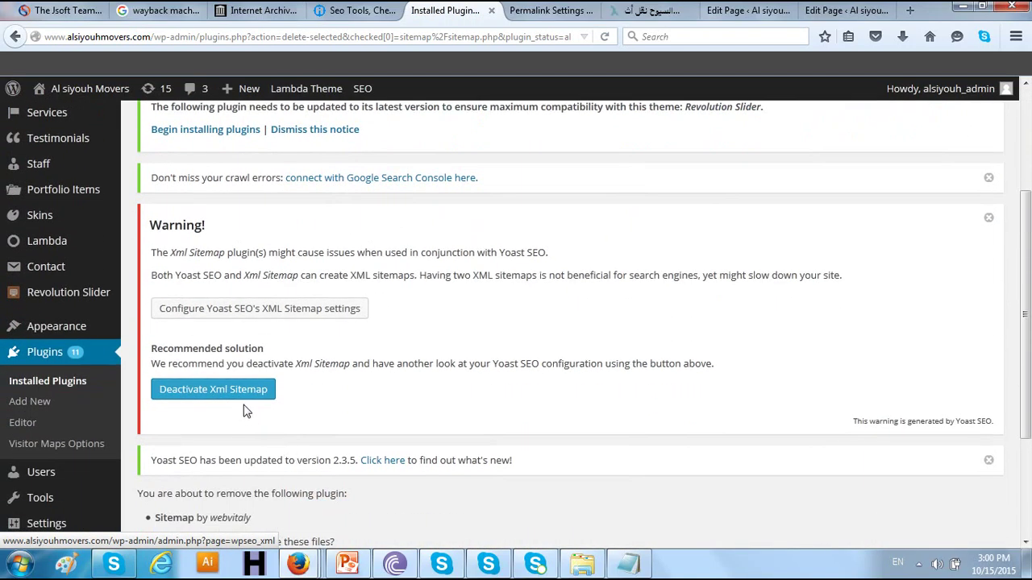
pyautogui.scroll(-4, 266, 419)
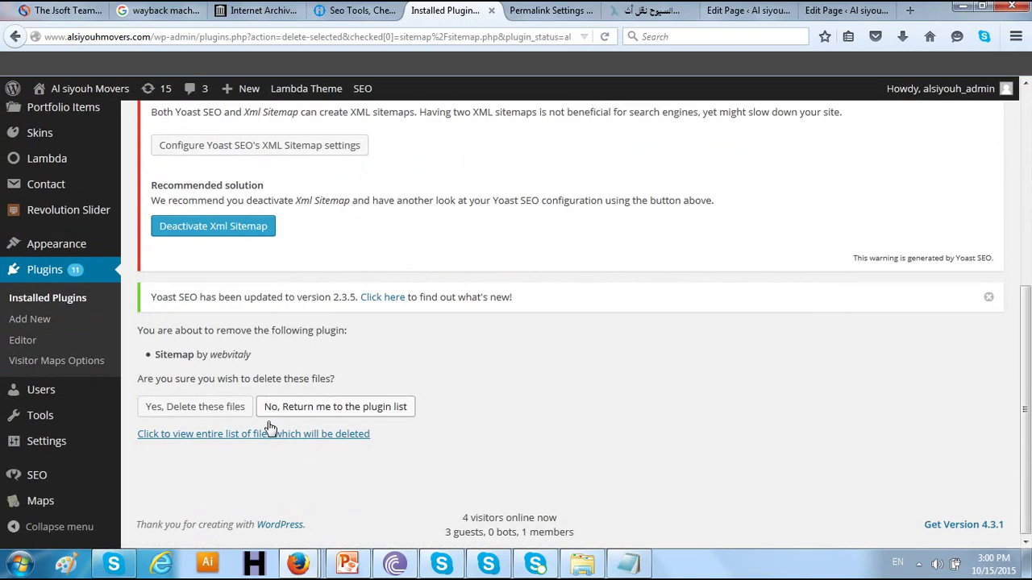
pyautogui.click(226, 406)
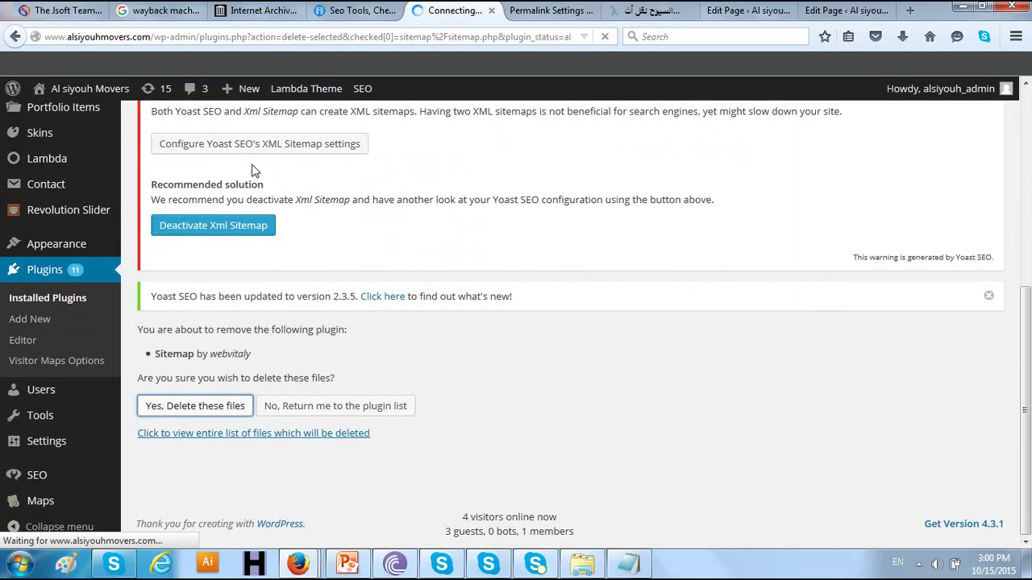
# Deactivate the Xml Sitemap plugin that conflicts with Yoast SEO.
pyautogui.scroll(-10, 326, 273)
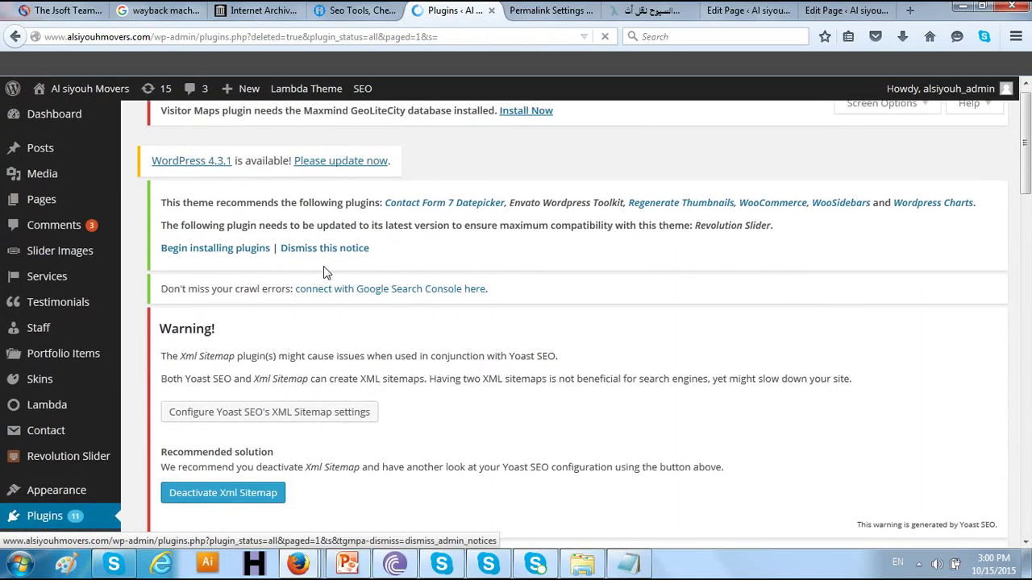
pyautogui.scroll(-14, 326, 273)
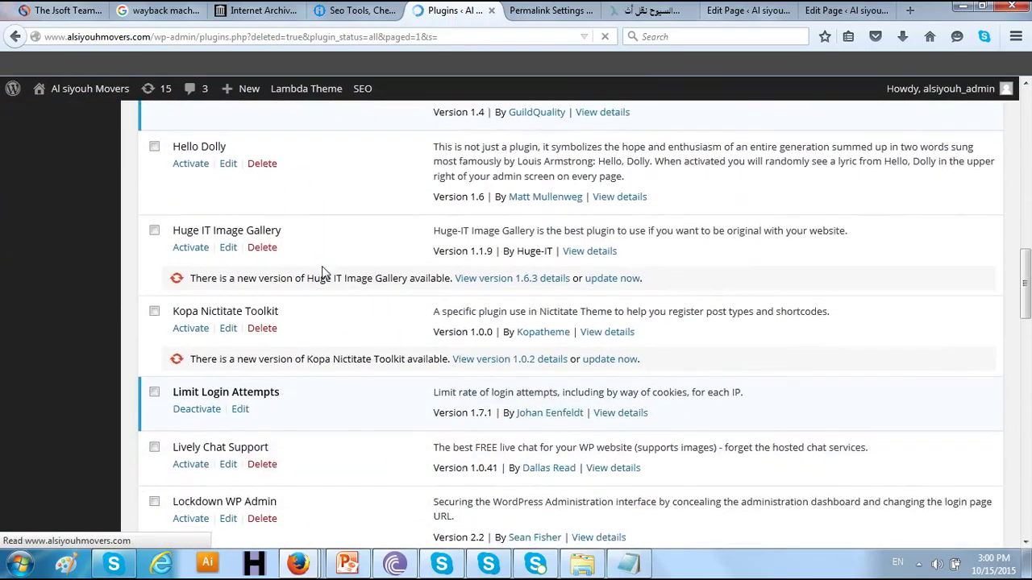
pyautogui.scroll(-6, 323, 273)
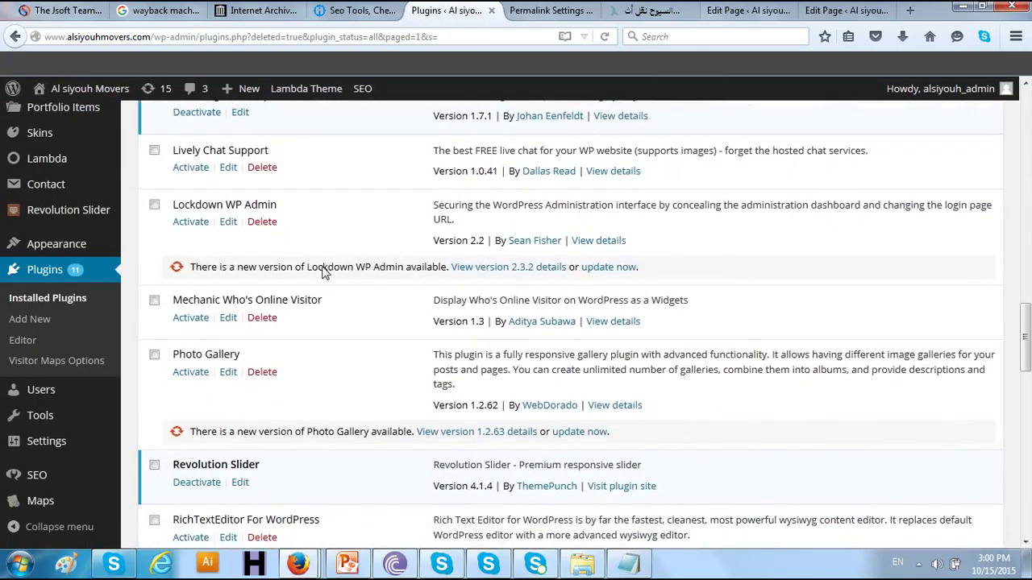
pyautogui.scroll(-6, 323, 272)
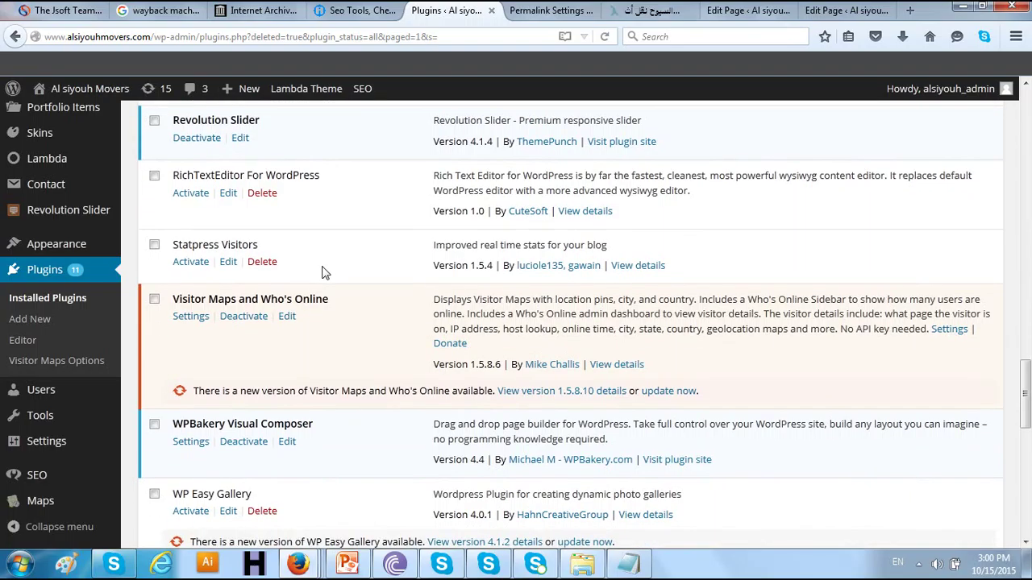
pyautogui.scroll(-6, 322, 273)
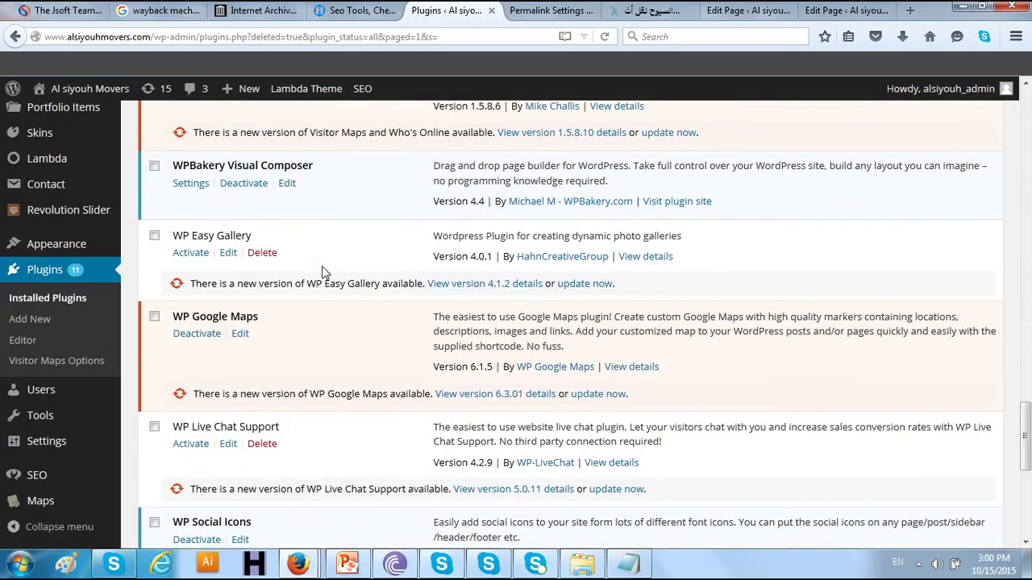
pyautogui.scroll(-4, 322, 272)
pyautogui.scroll(-2, 323, 272)
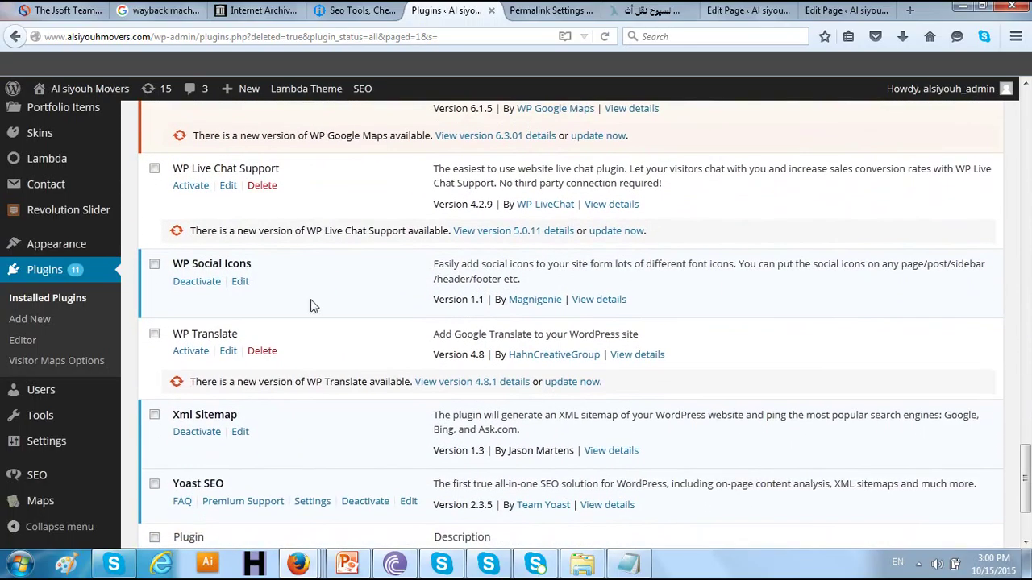
pyautogui.click(198, 433)
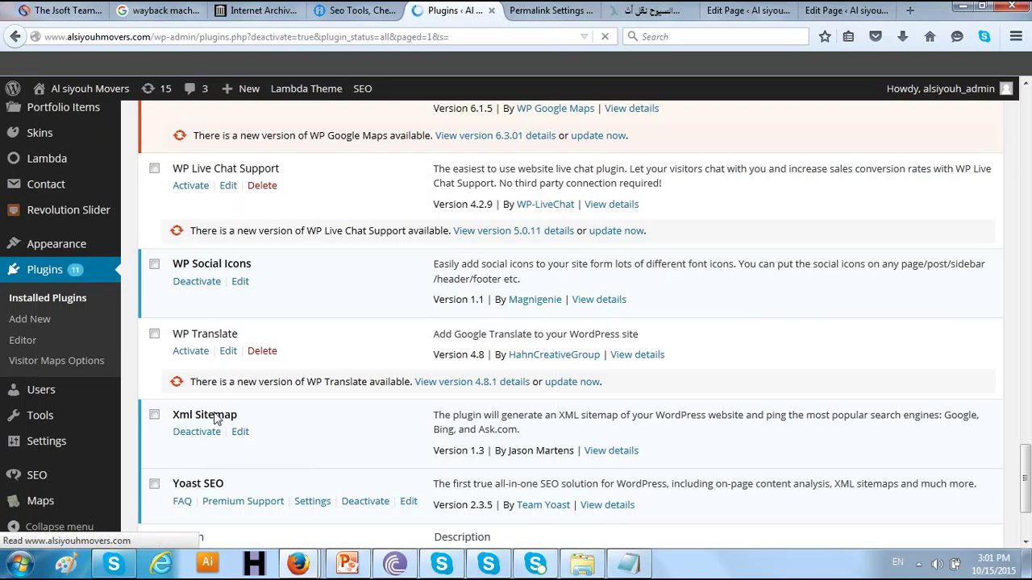
# Delete the deactivated Xml Sitemap plugin and its files from the site.
pyautogui.scroll(-10, 217, 412)
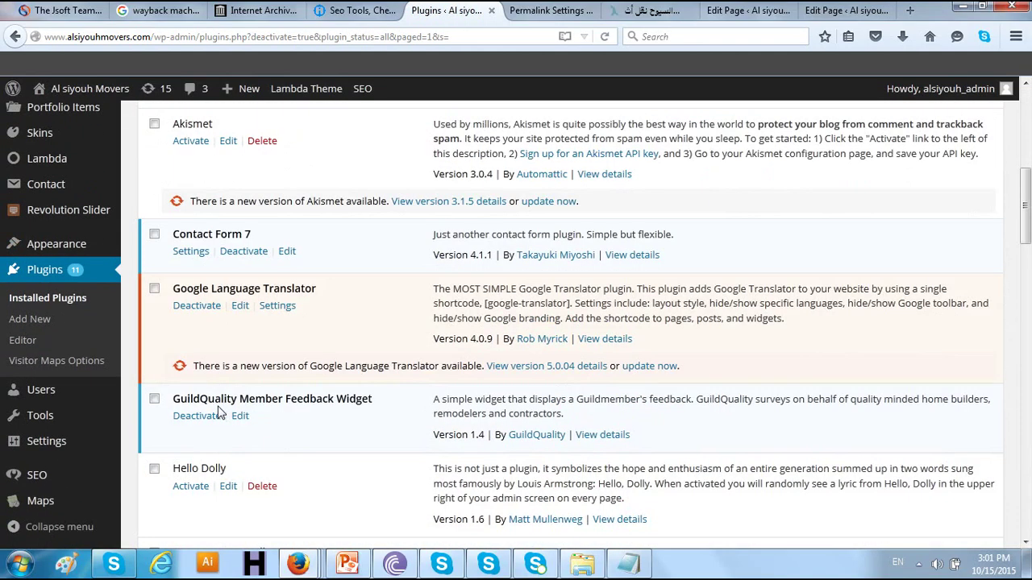
pyautogui.scroll(-8, 218, 412)
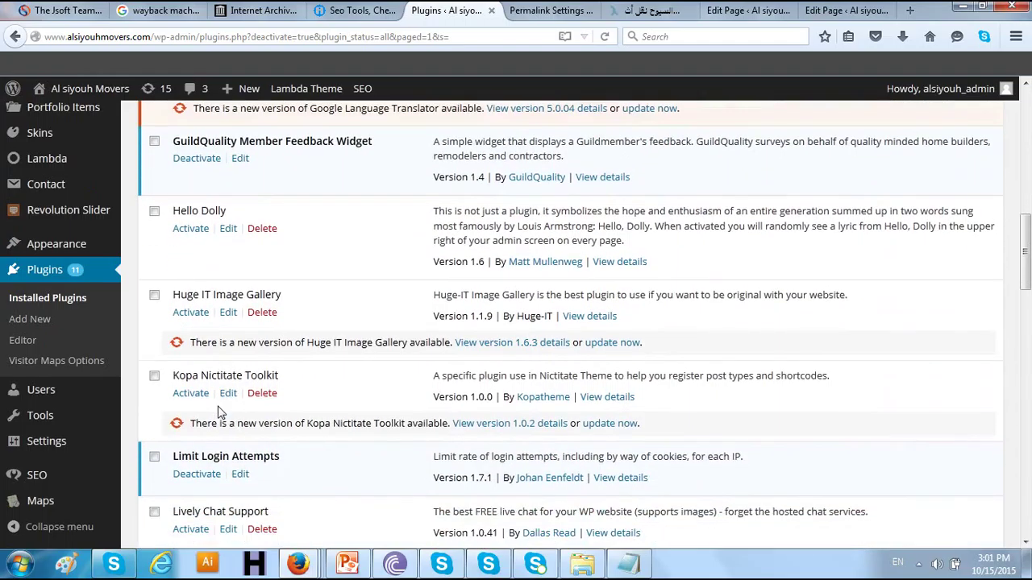
pyautogui.scroll(-13, 217, 411)
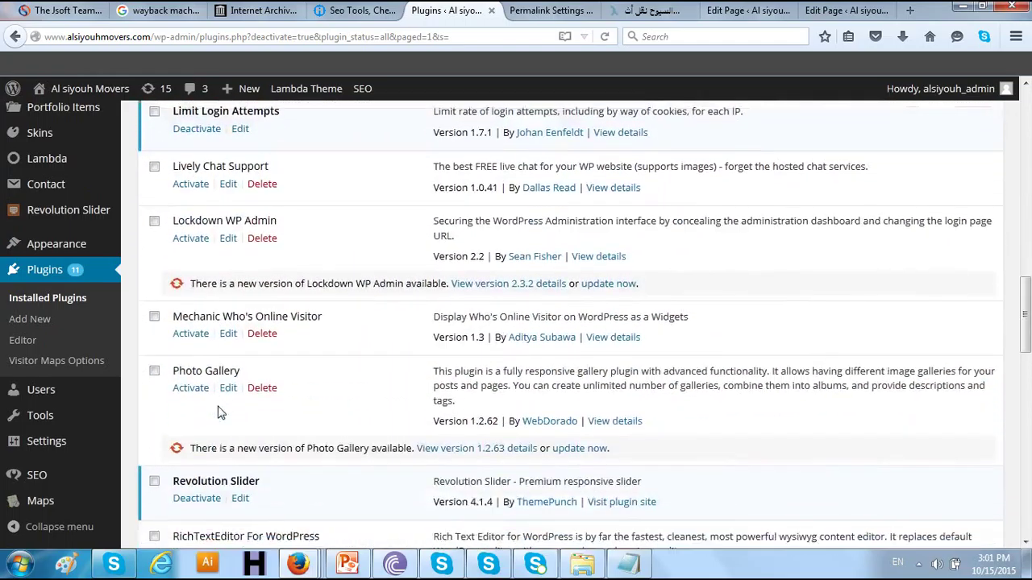
pyautogui.scroll(-11, 218, 411)
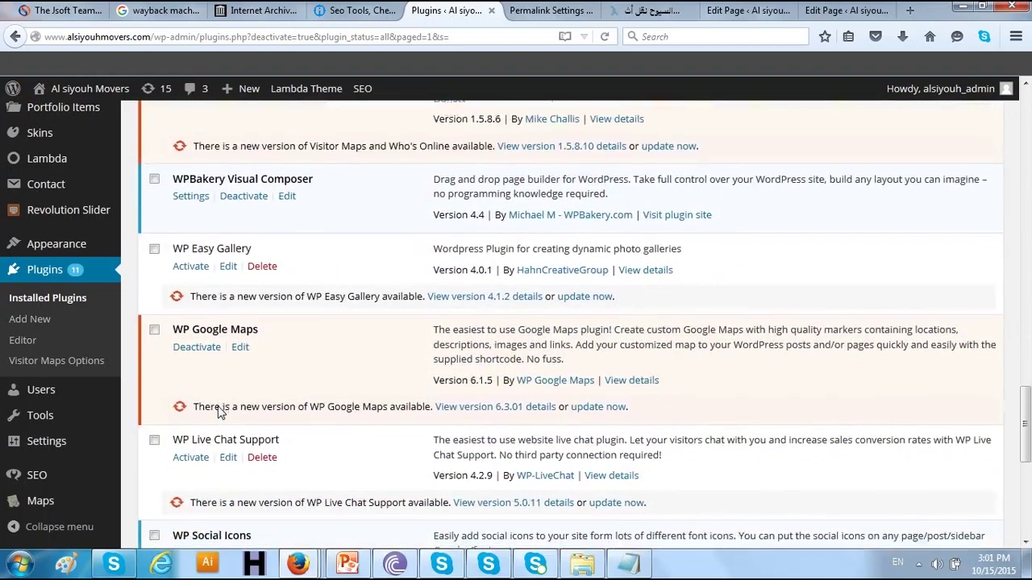
pyautogui.scroll(-6, 218, 412)
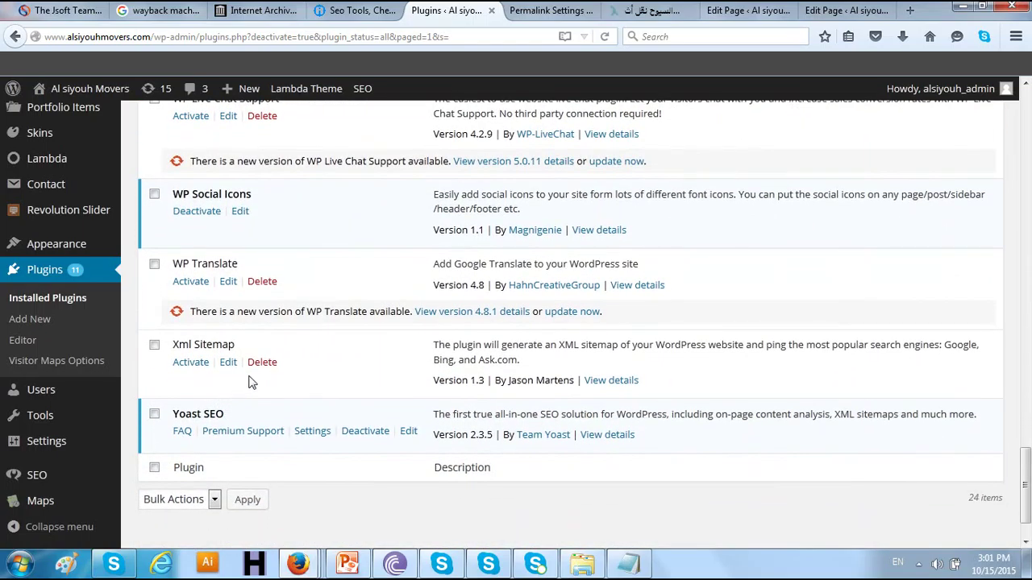
pyautogui.click(262, 363)
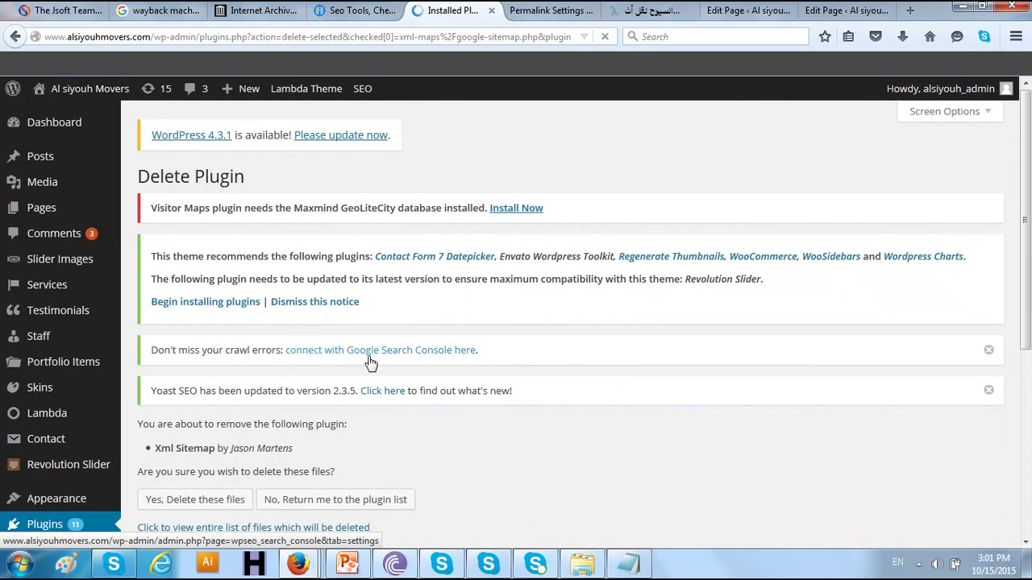
pyautogui.scroll(-2, 370, 364)
pyautogui.scroll(-1, 368, 362)
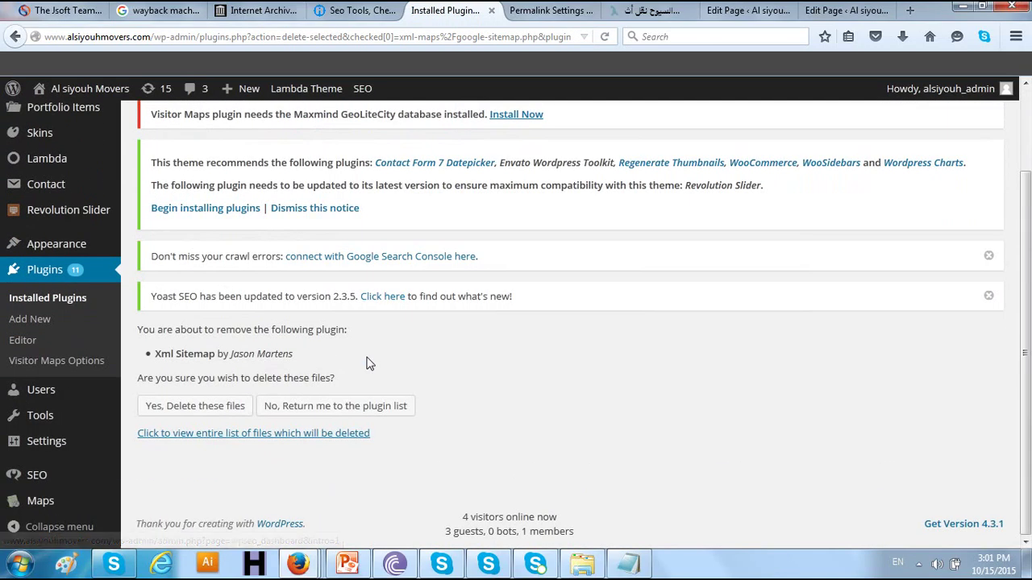
pyautogui.click(233, 410)
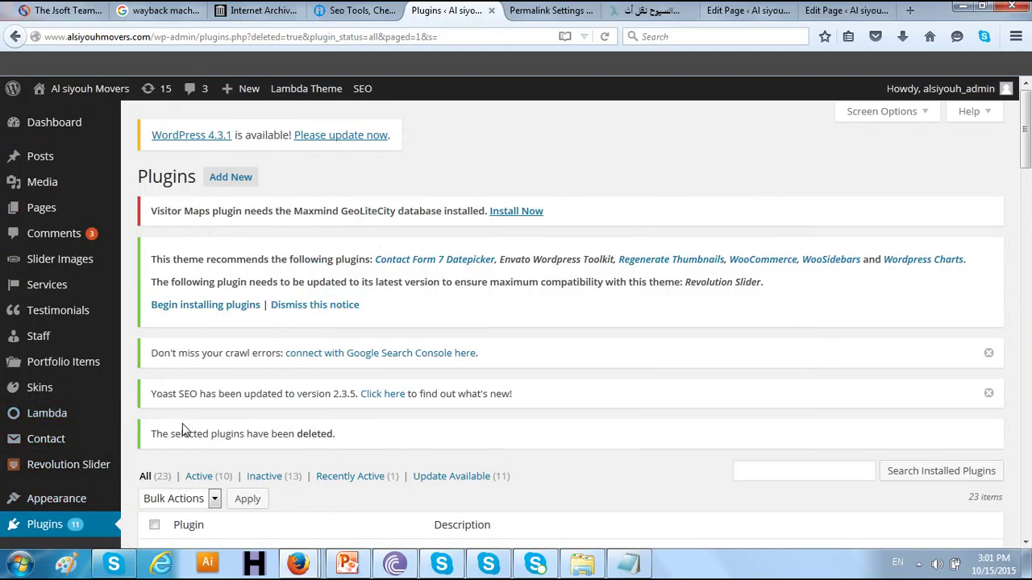
# Open Yoast SEO's XML Sitemaps settings and enable the XML sitemap functionality.
pyautogui.scroll(-4, 248, 374)
pyautogui.scroll(-3, 248, 373)
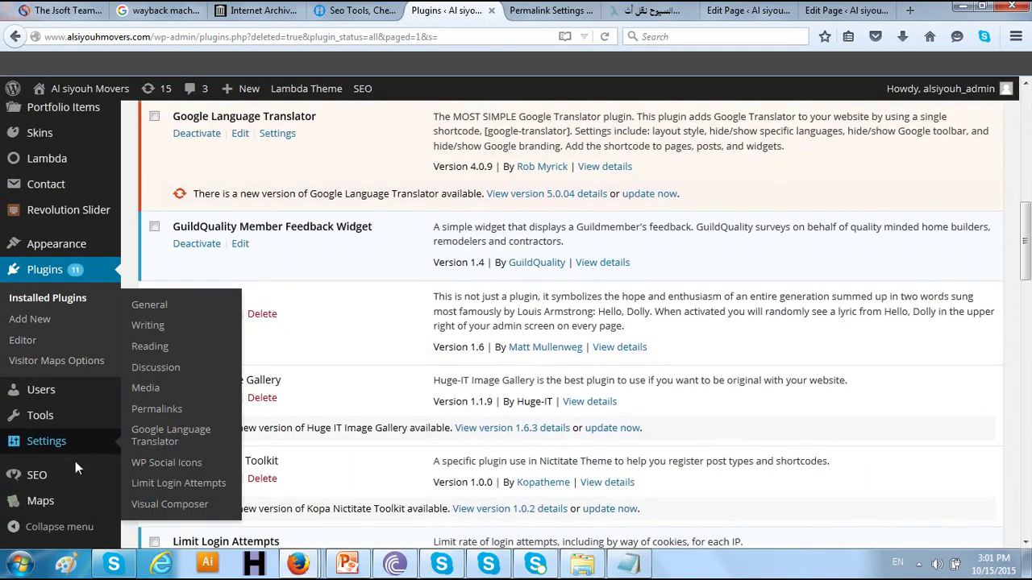
pyautogui.moveTo(78, 482)
pyautogui.click(183, 422)
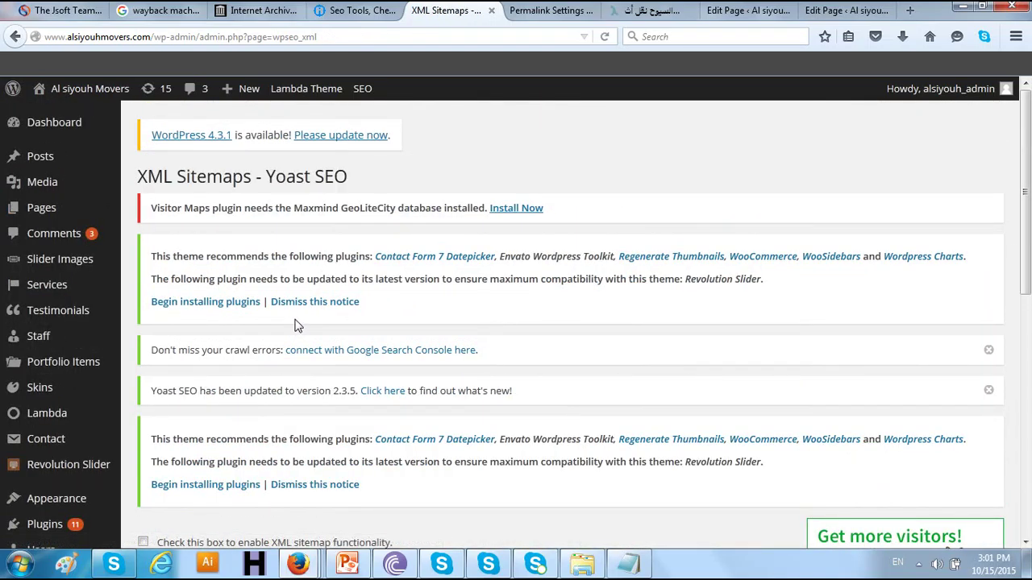
pyautogui.scroll(-2, 296, 339)
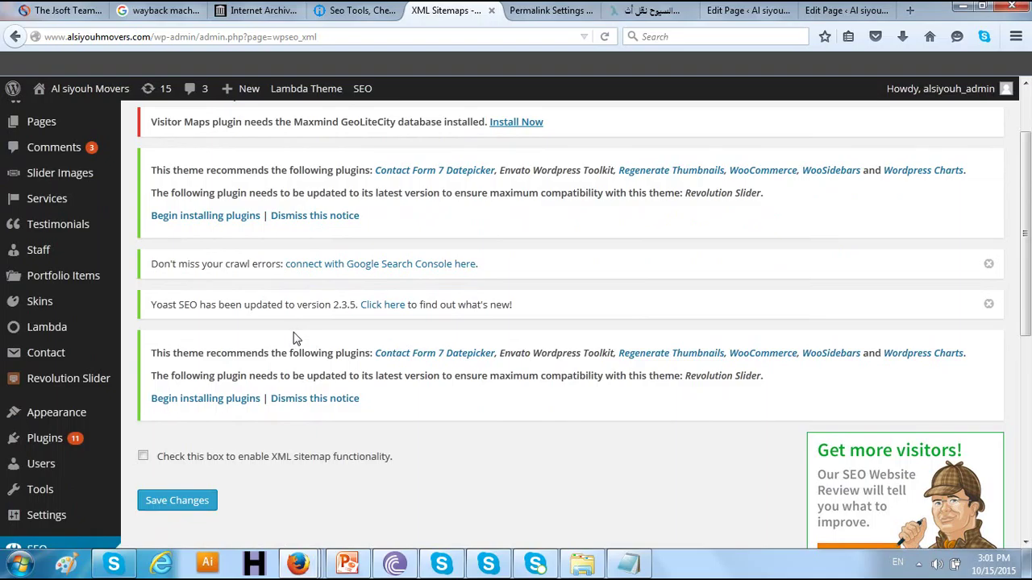
pyautogui.scroll(-2, 294, 338)
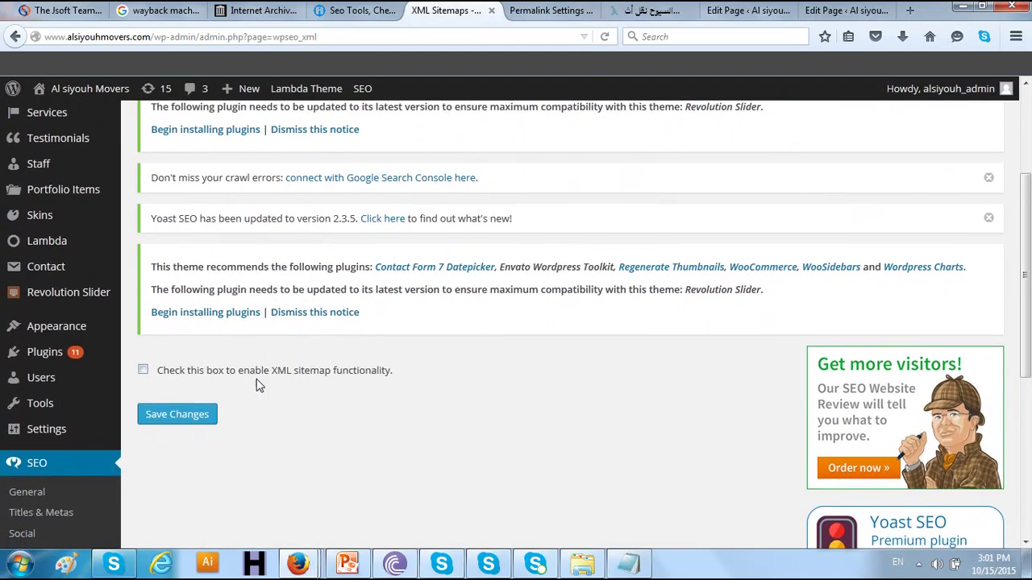
pyautogui.click(260, 375)
# In the sitemap's post type exclusions, clear Posts, Pages and Services and tick Media, Testimonial and Skins.
pyautogui.scroll(-4, 278, 339)
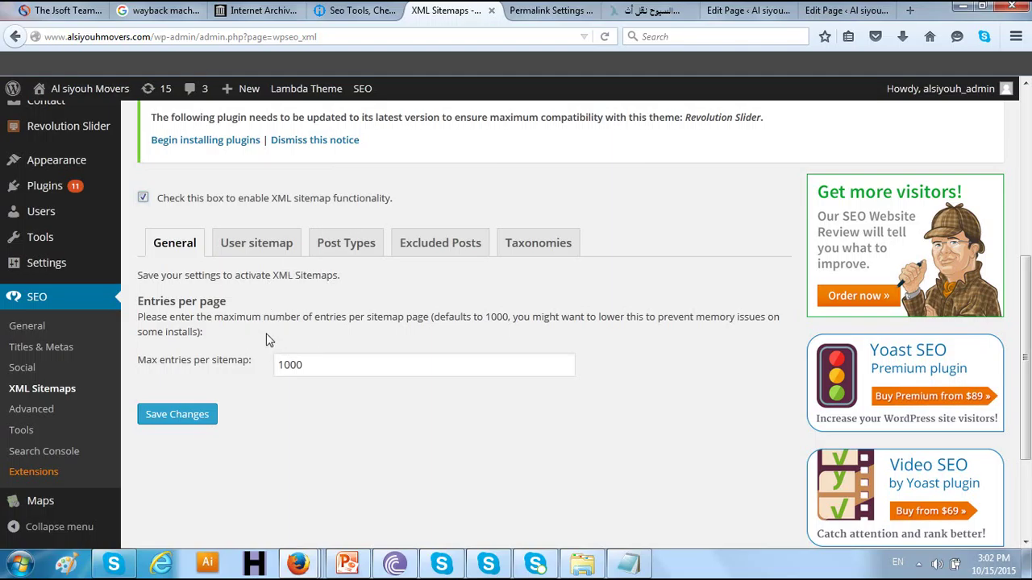
pyautogui.click(238, 250)
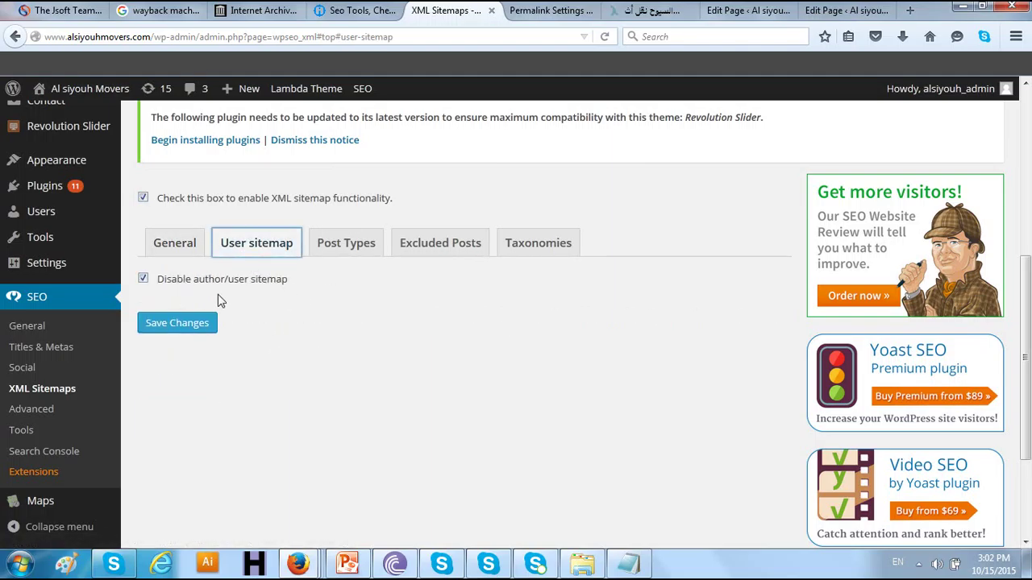
pyautogui.click(182, 244)
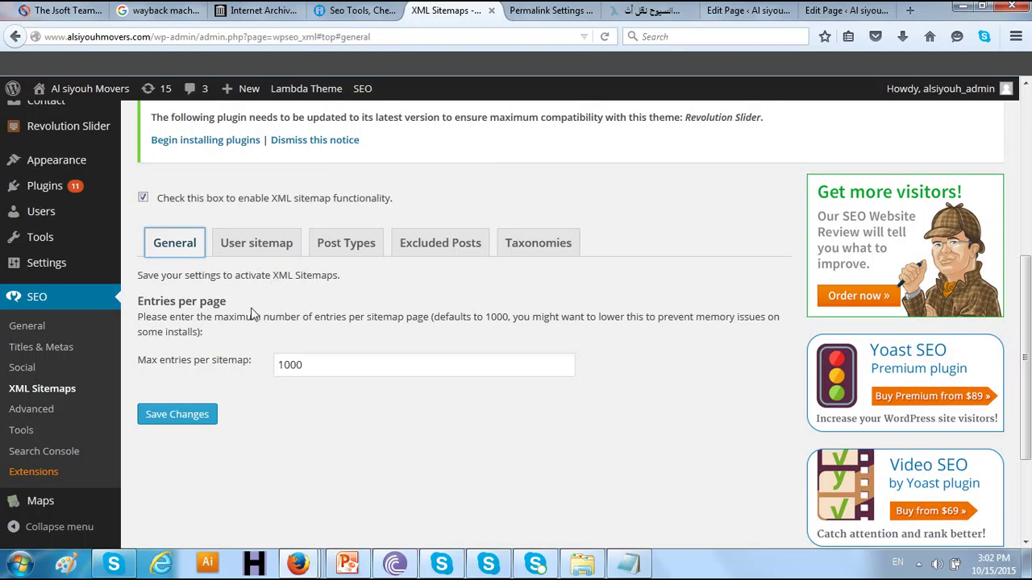
pyautogui.click(350, 246)
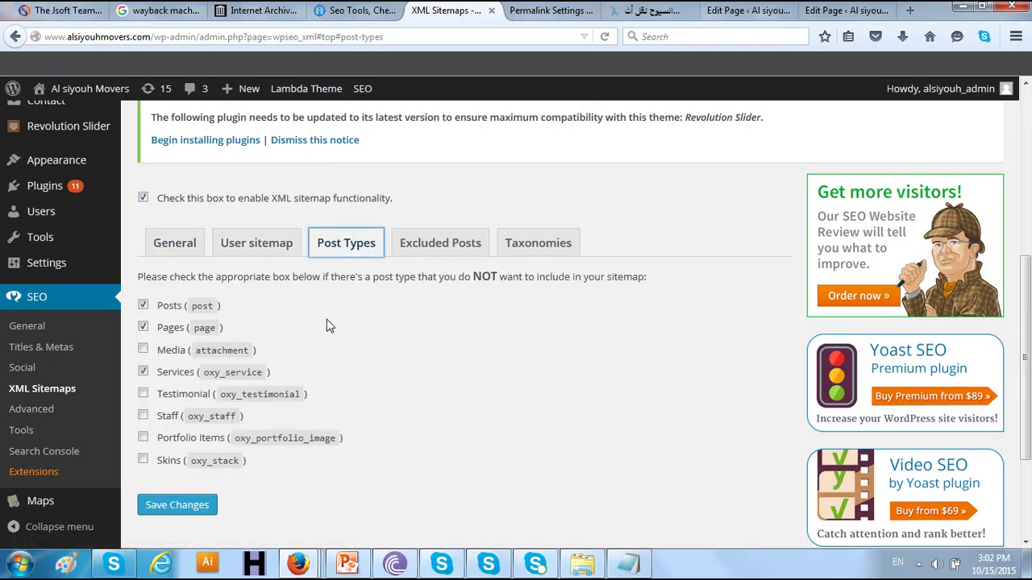
pyautogui.scroll(-2, 327, 319)
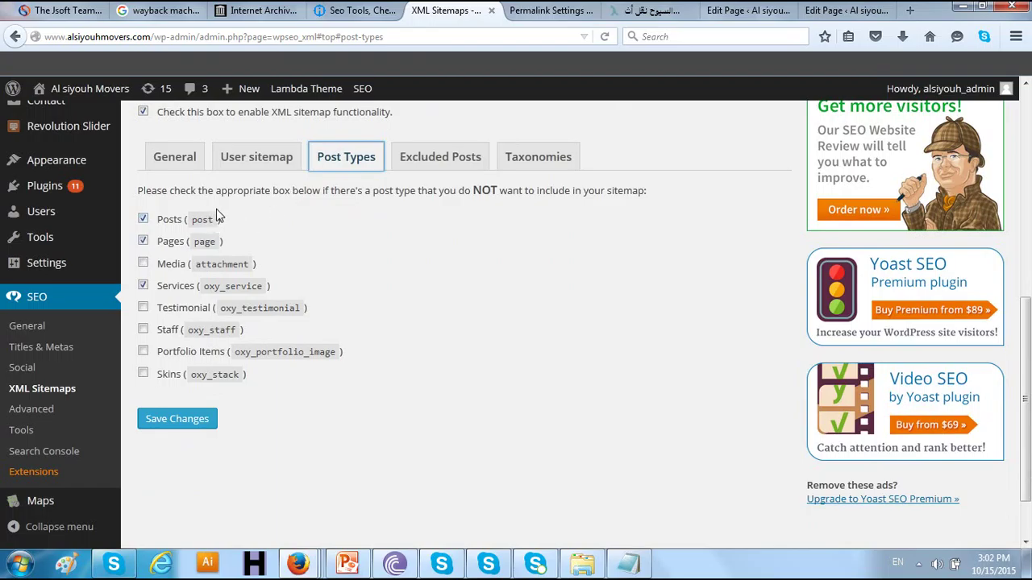
pyautogui.click(142, 219)
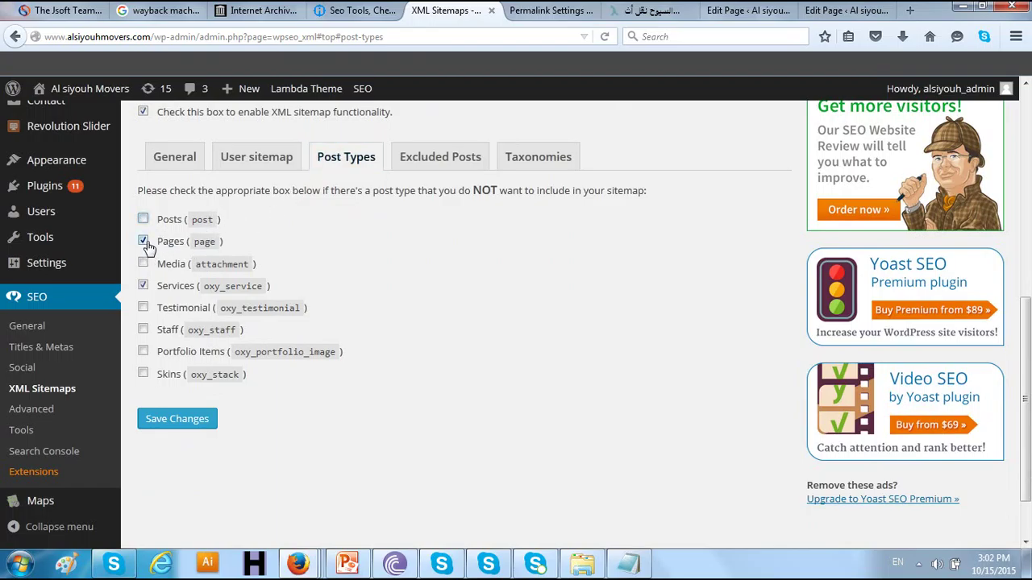
pyautogui.click(143, 240)
pyautogui.click(143, 263)
pyautogui.click(143, 288)
pyautogui.click(143, 309)
pyautogui.click(143, 373)
# Look through the XML sitemap's Excluded Posts and Taxonomies settings, ending on Excluded Posts.
pyautogui.click(440, 163)
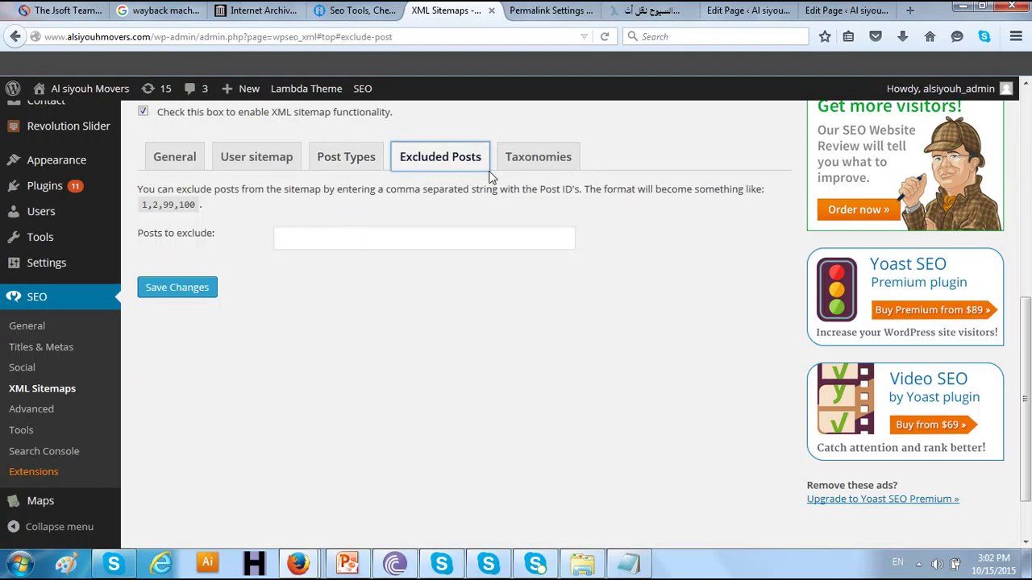
pyautogui.click(523, 161)
pyautogui.click(446, 165)
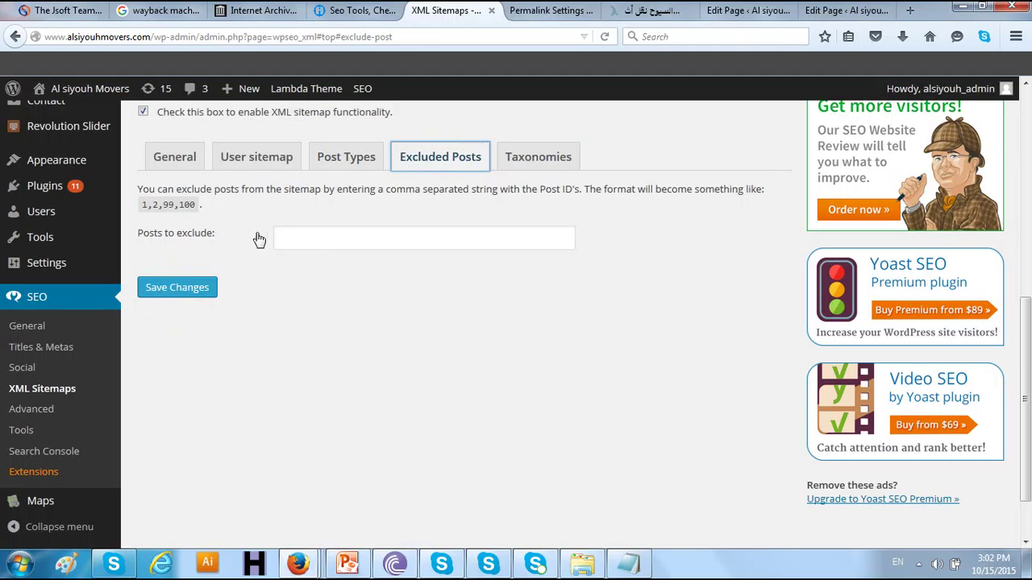
# Exclude all eight taxonomies, from Categories and Tags through the service categories, from the XML sitemap and save the changes.
pyautogui.click(345, 242)
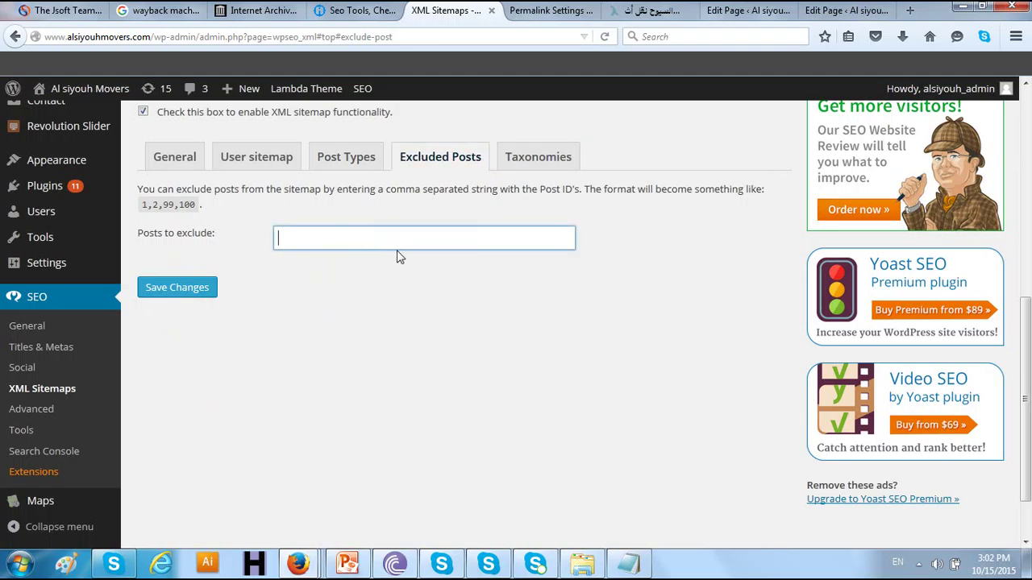
pyautogui.click(528, 165)
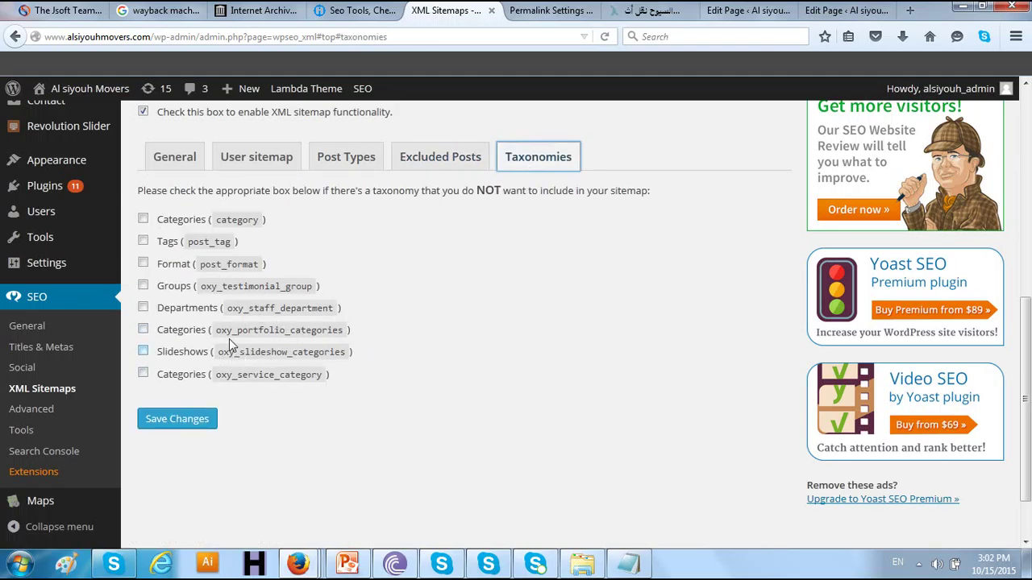
pyautogui.click(143, 219)
pyautogui.click(143, 240)
pyautogui.click(143, 263)
pyautogui.click(143, 286)
pyautogui.click(143, 307)
pyautogui.click(142, 352)
pyautogui.click(143, 330)
pyautogui.click(142, 374)
pyautogui.click(196, 422)
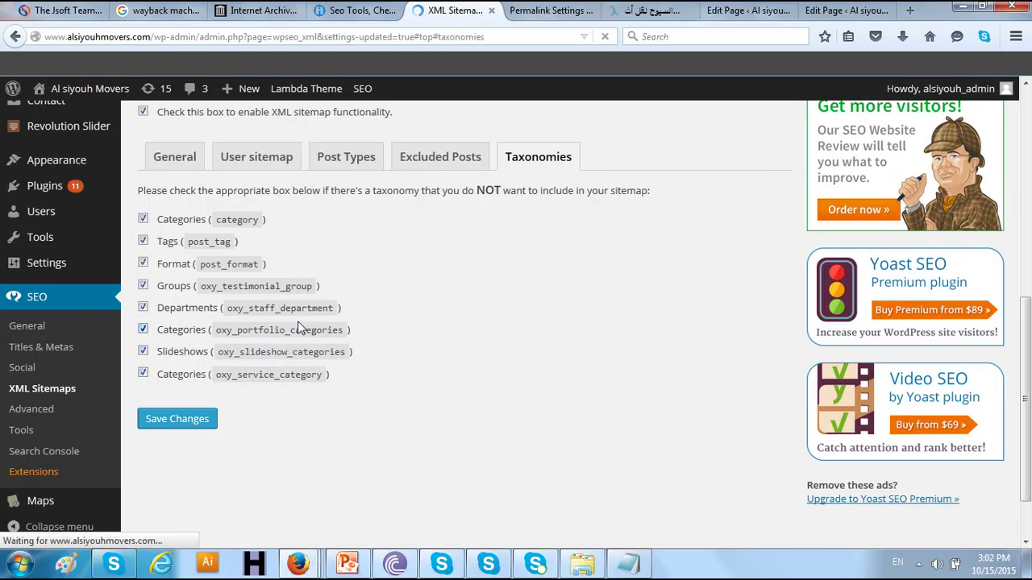
# Check the user sitemap setting, then open the generated XML sitemap index from the General settings in a new browser tab.
pyautogui.scroll(-5, 334, 315)
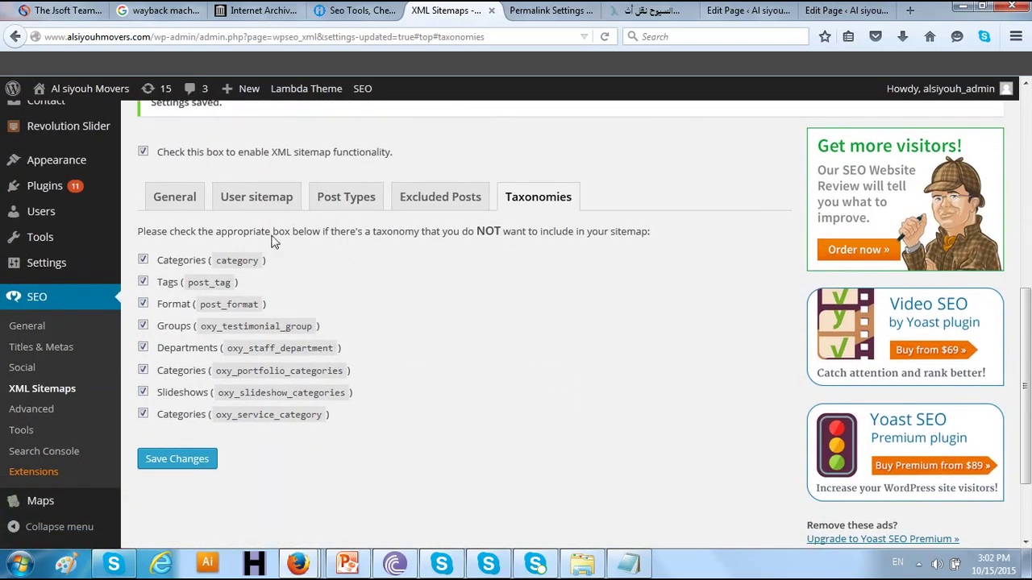
pyautogui.click(274, 209)
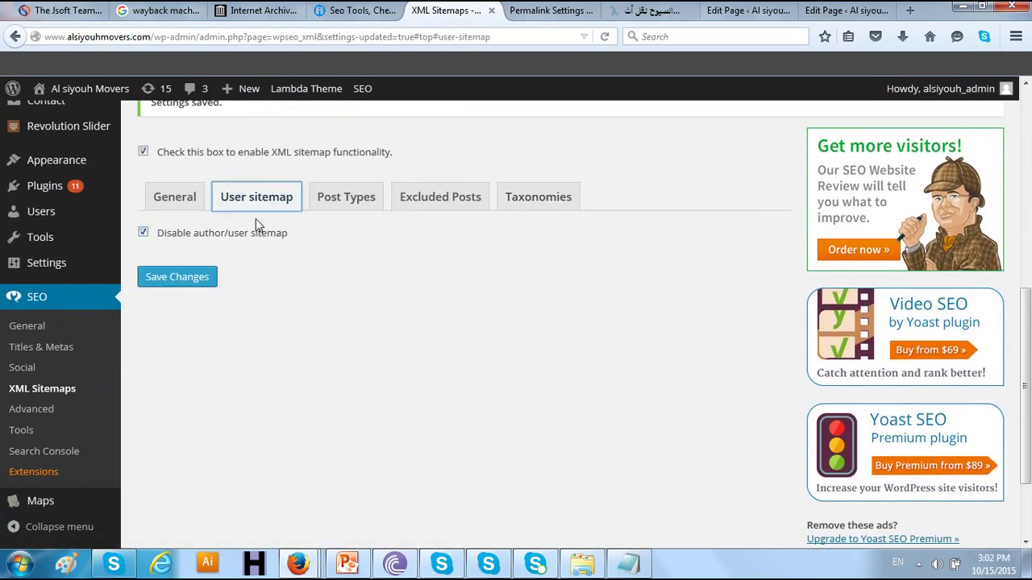
pyautogui.click(197, 207)
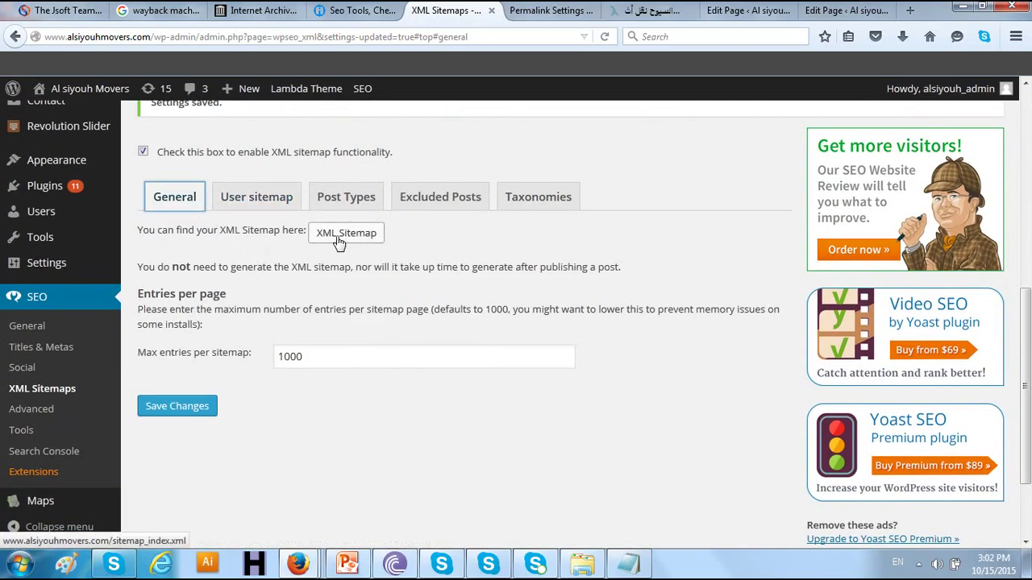
pyautogui.rightClick(339, 242)
pyautogui.click(371, 248)
pyautogui.click(476, 13)
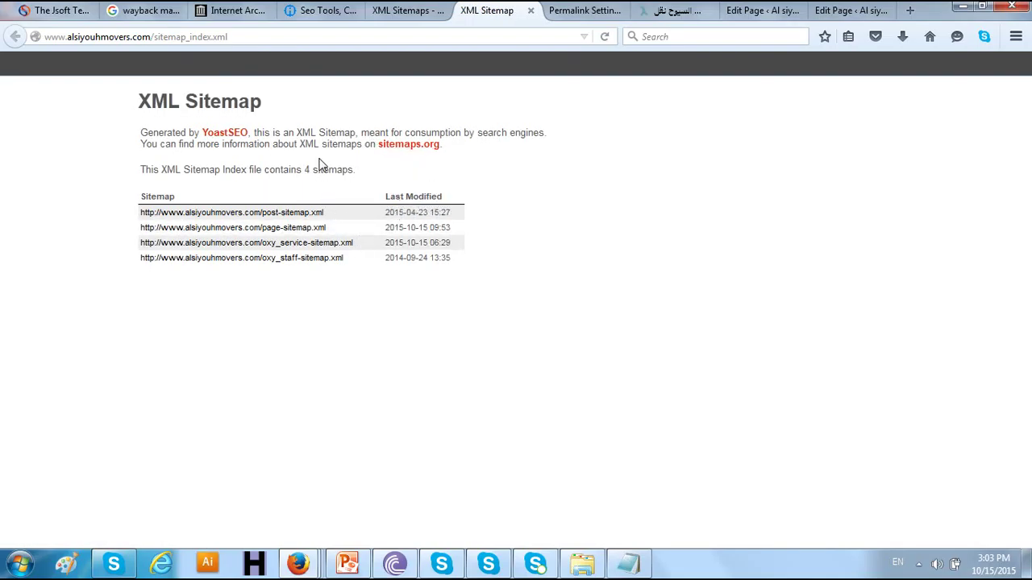
# Open the post, page, oxy_service and oxy_staff sitemaps from the sitemap index in separate browser tabs.
pyautogui.rightClick(277, 217)
pyautogui.click(291, 229)
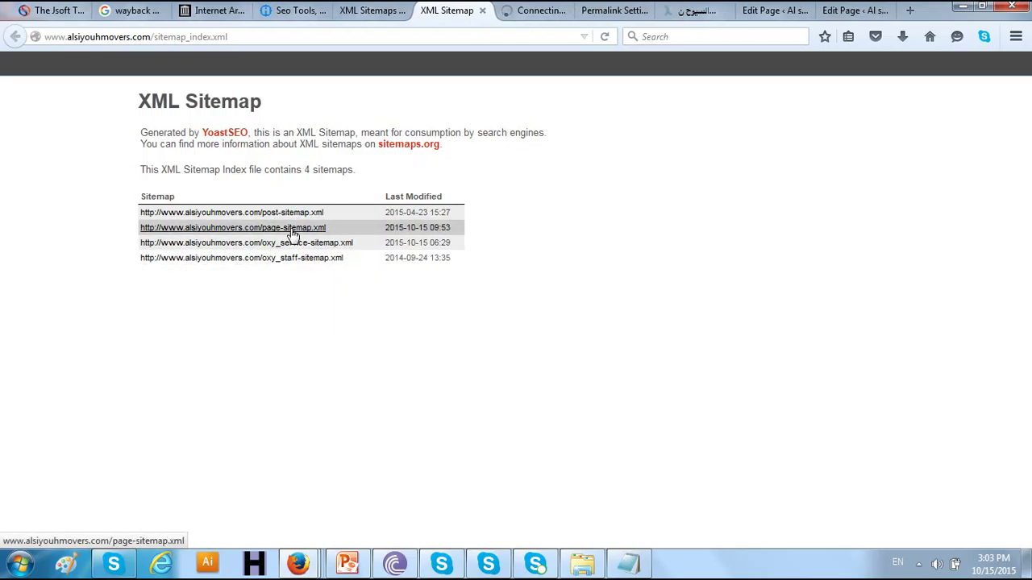
pyautogui.rightClick(292, 230)
pyautogui.click(305, 240)
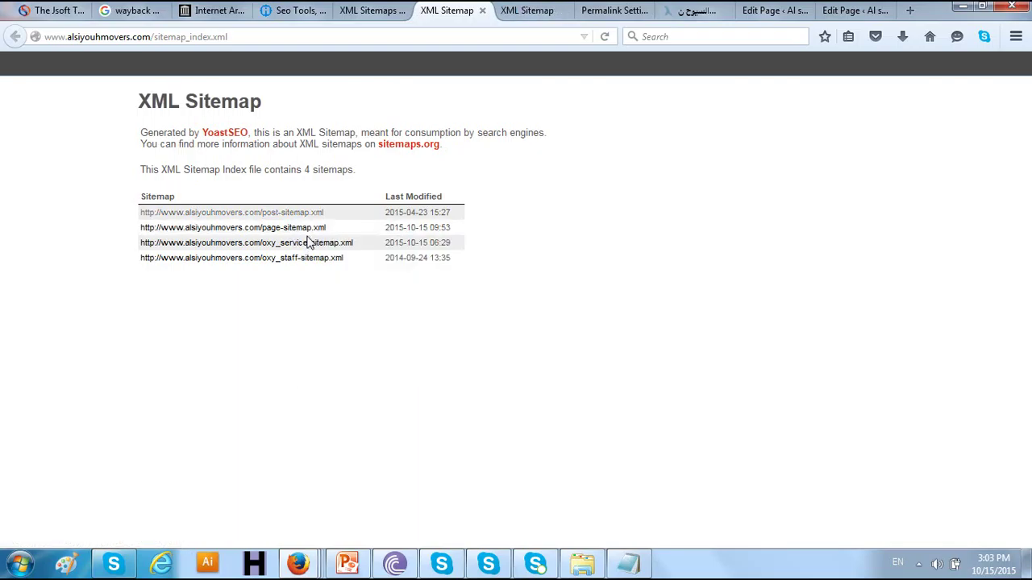
pyautogui.rightClick(298, 247)
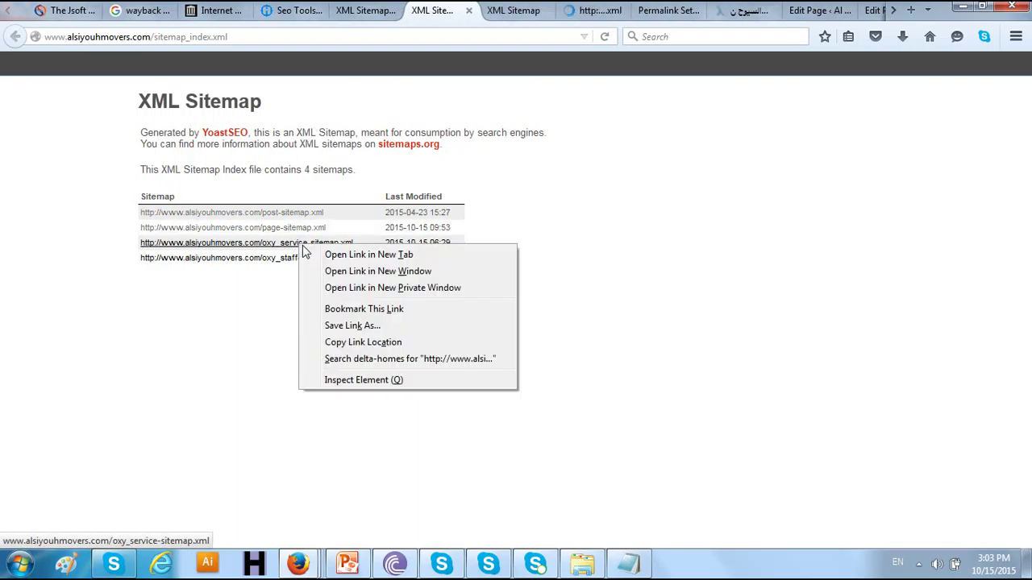
pyautogui.click(321, 256)
pyautogui.rightClick(320, 264)
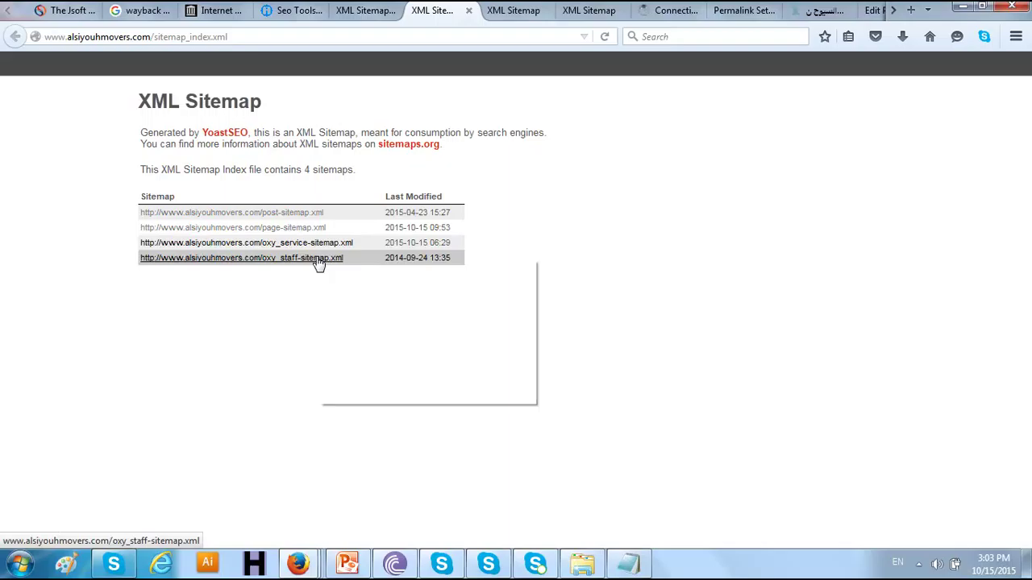
pyautogui.click(333, 270)
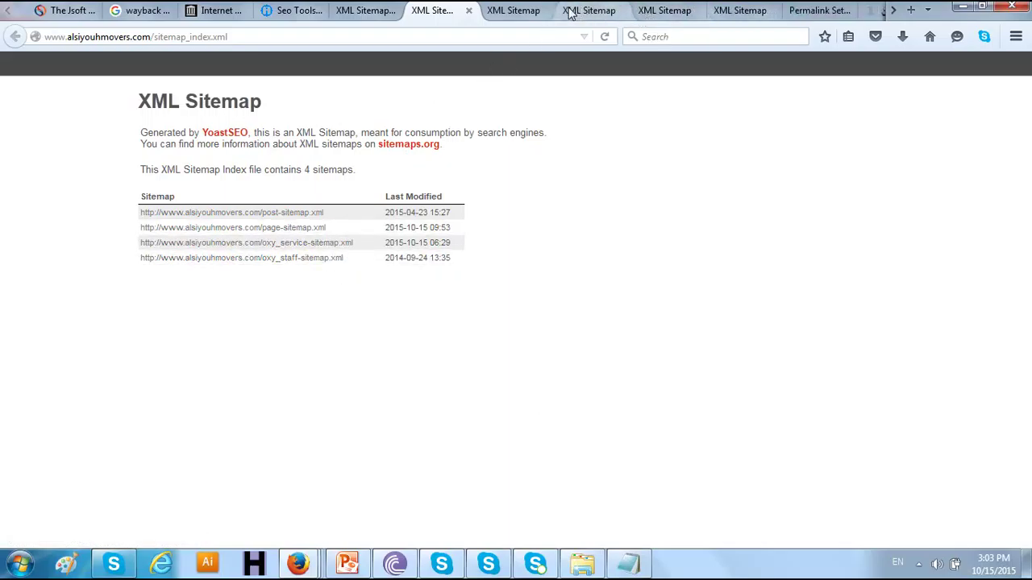
# Examine the URLs in the post, page, service and staff sitemaps and the address of the sitemap index.
pyautogui.click(538, 18)
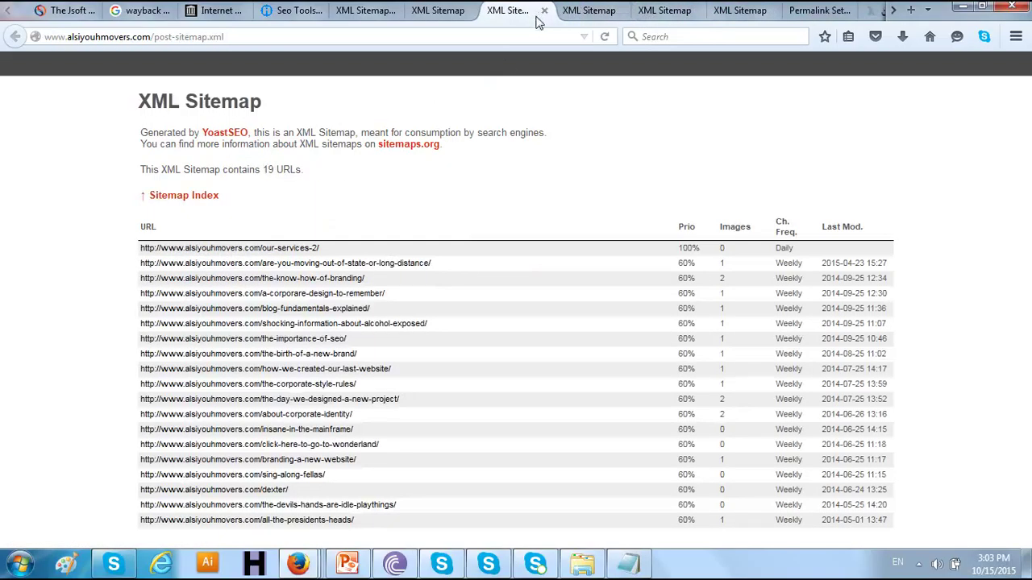
pyautogui.click(601, 17)
pyautogui.click(659, 15)
pyautogui.click(735, 12)
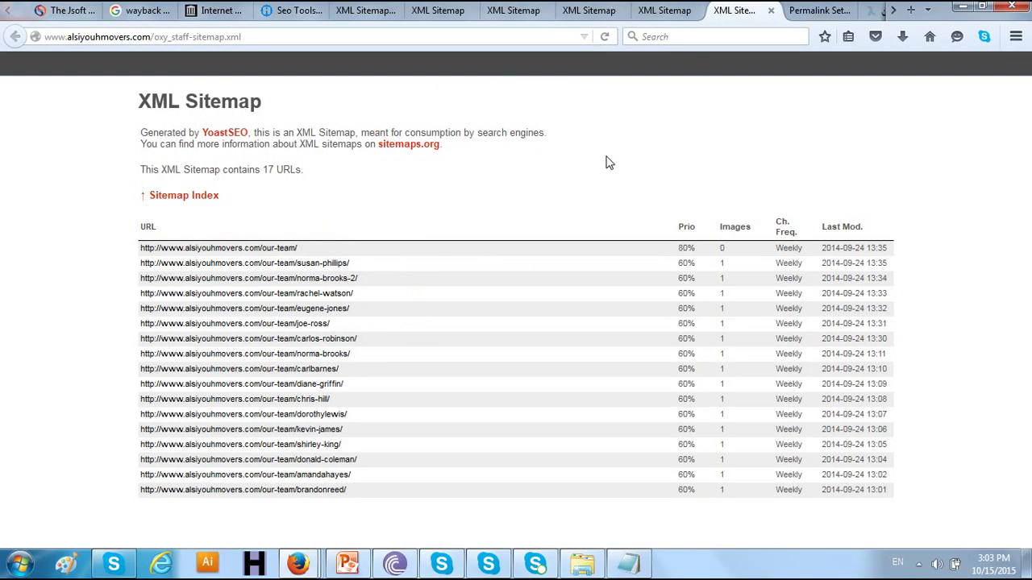
pyautogui.click(512, 18)
pyautogui.click(461, 16)
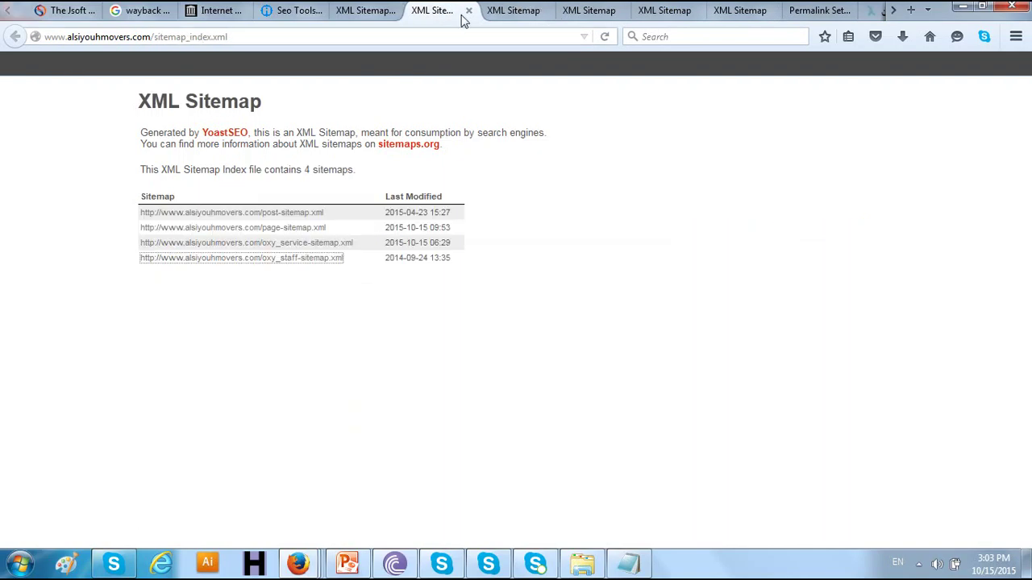
pyautogui.click(215, 36)
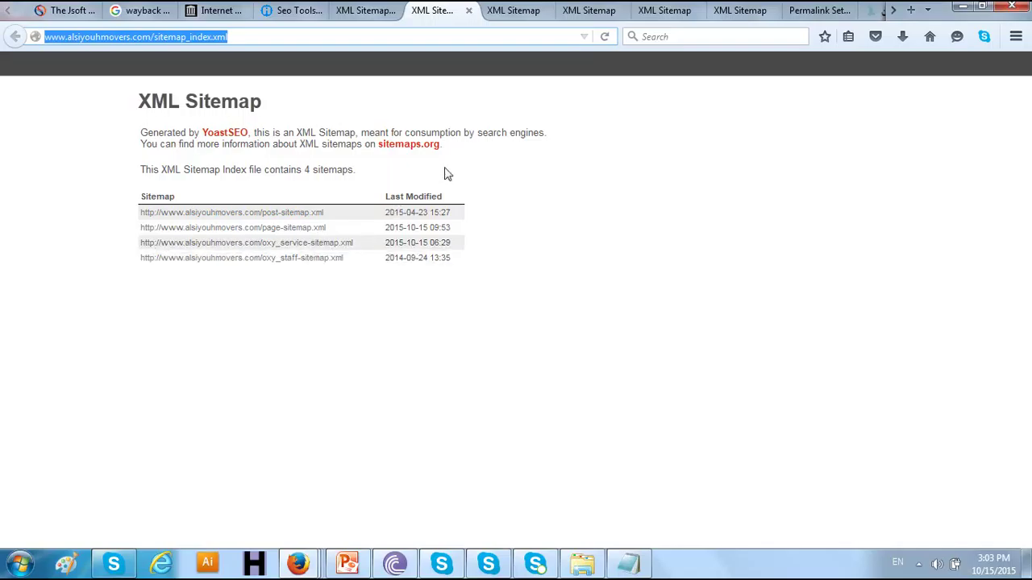
pyautogui.click(618, 13)
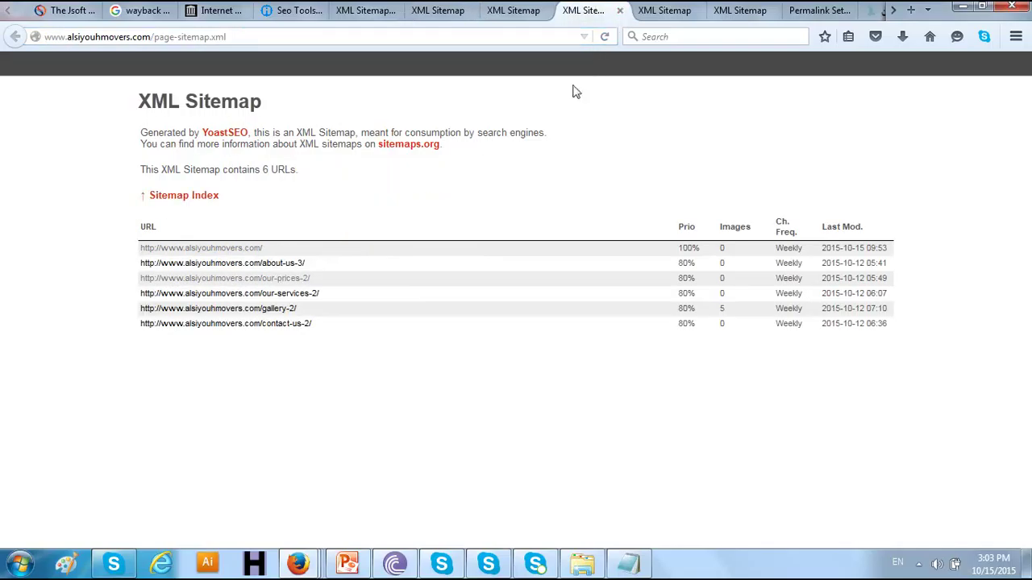
pyautogui.click(662, 13)
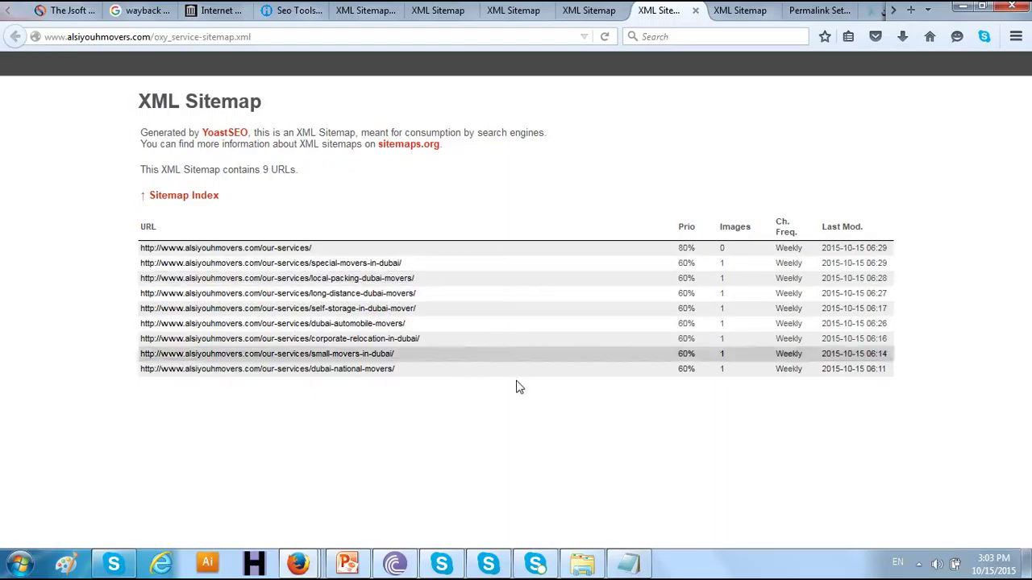
# Copy the address of the sitemap index page and launch Chrome.
pyautogui.click(441, 11)
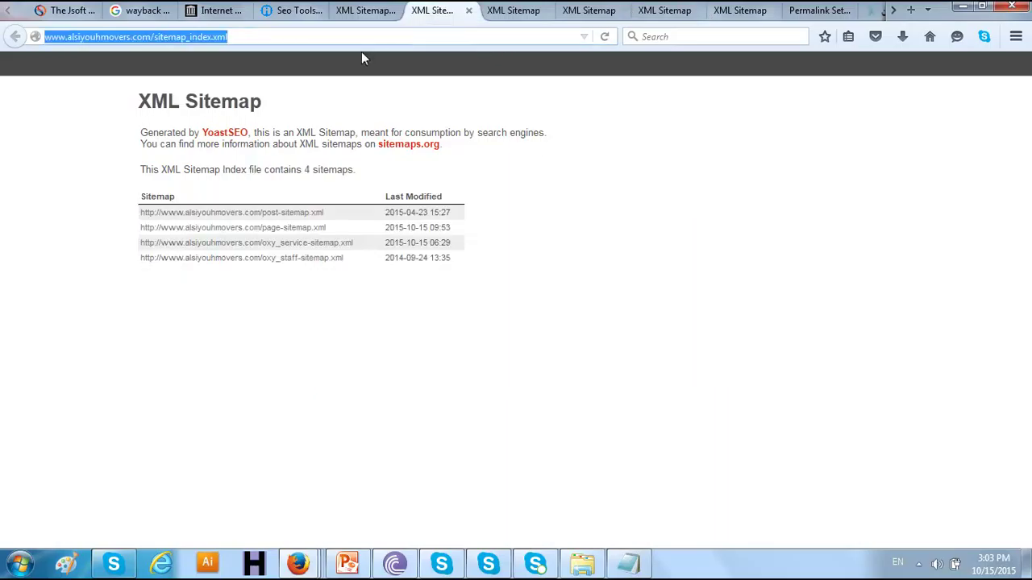
pyautogui.rightClick(191, 37)
pyautogui.click(246, 92)
pyautogui.click(20, 562)
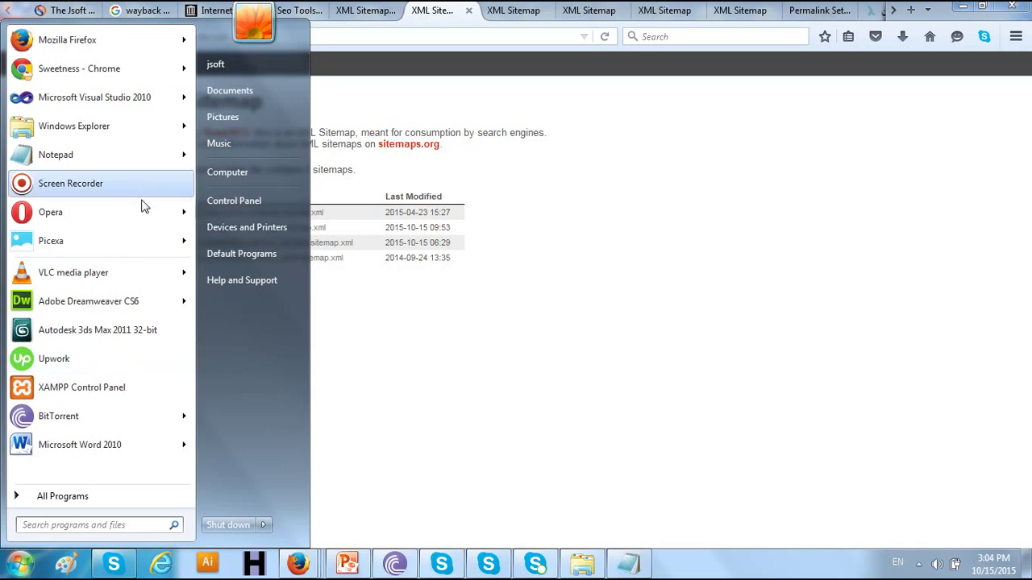
pyautogui.press('Escape')
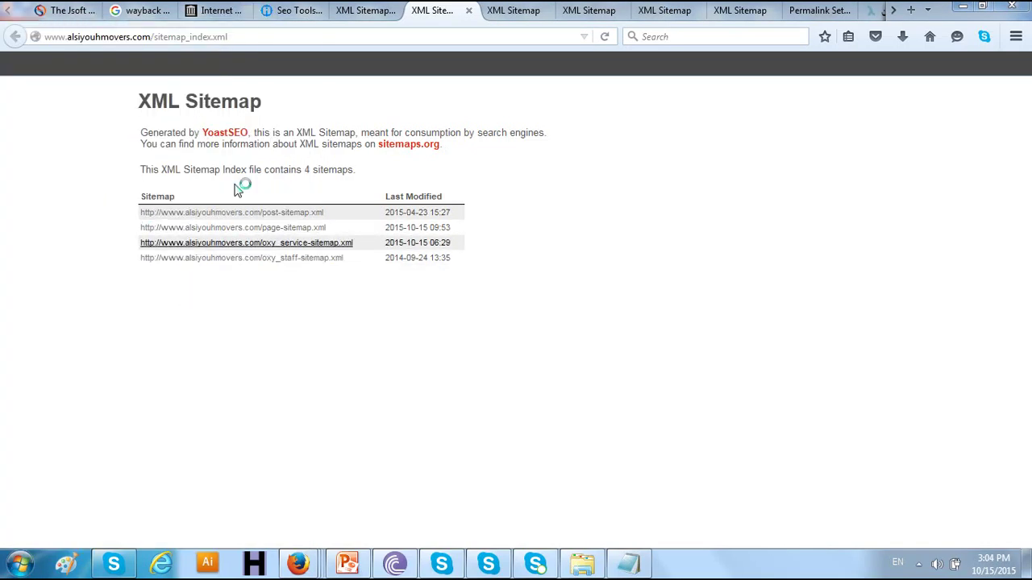
# Compare the page and post sitemaps, examining how many URLs the post sitemap contains.
pyautogui.click(364, 11)
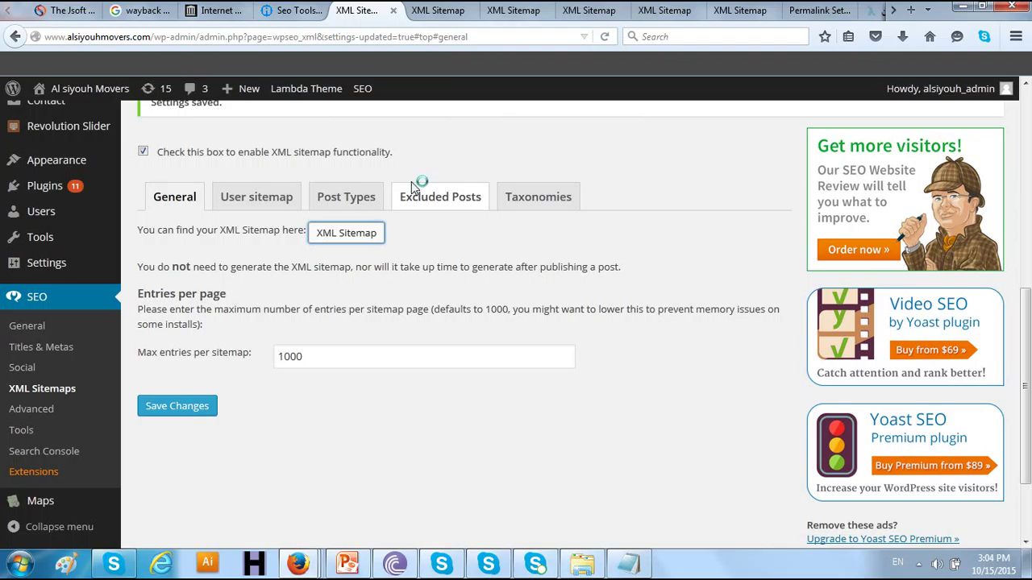
pyautogui.click(492, 10)
pyautogui.click(574, 13)
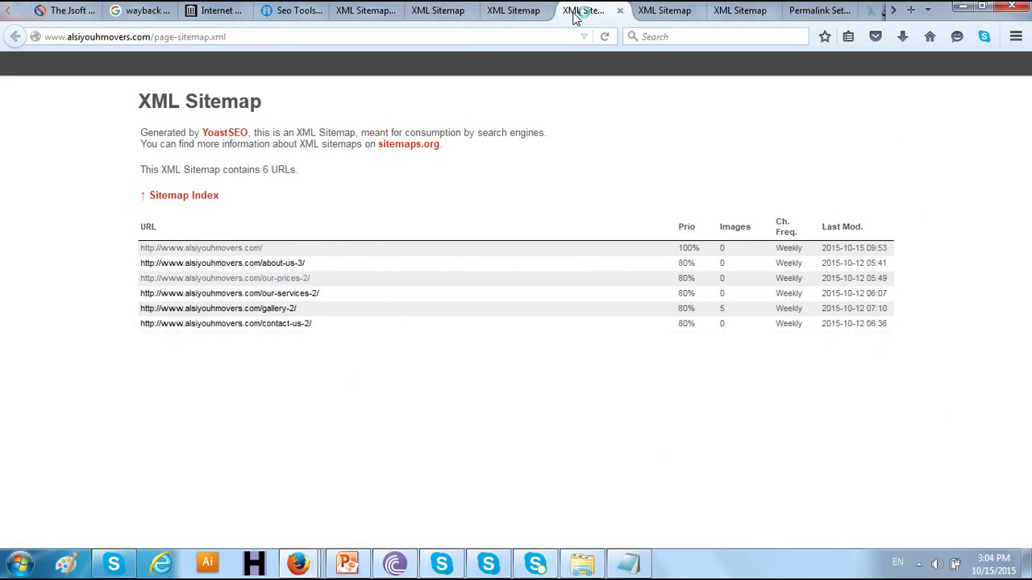
pyautogui.click(522, 12)
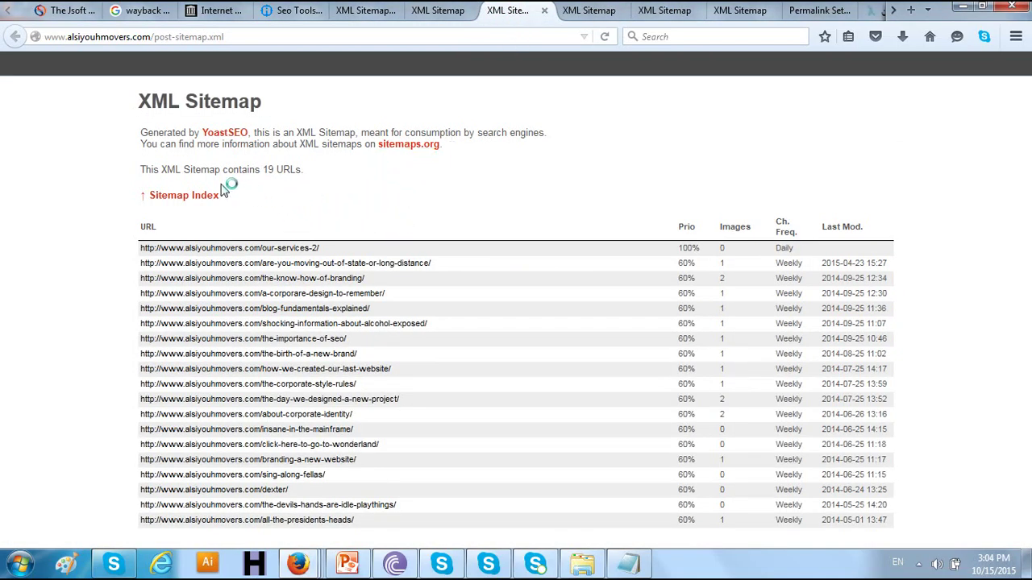
pyautogui.moveTo(217, 169); pyautogui.dragTo(311, 175)
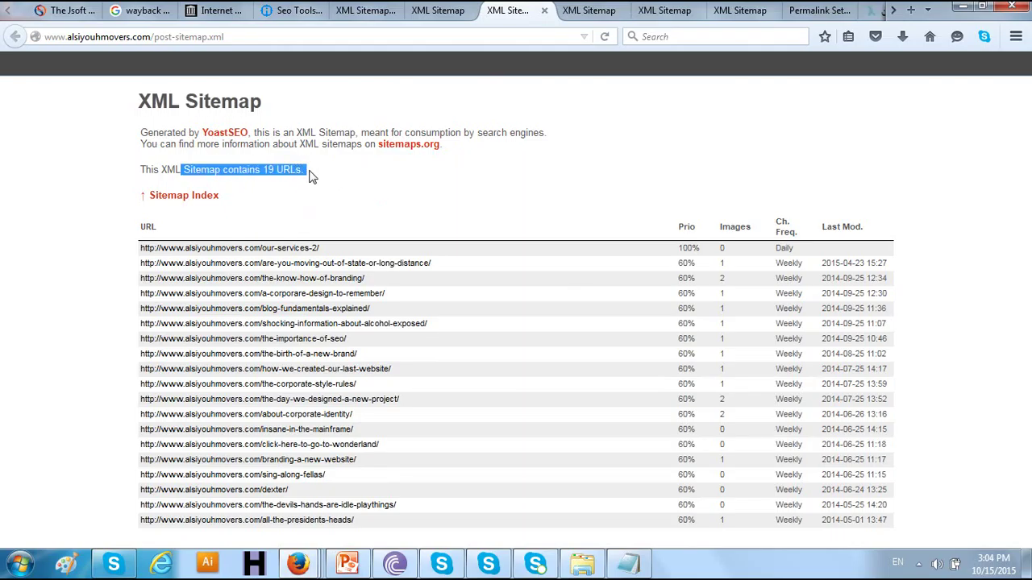
pyautogui.click(313, 186)
pyautogui.moveTo(241, 175); pyautogui.dragTo(315, 178)
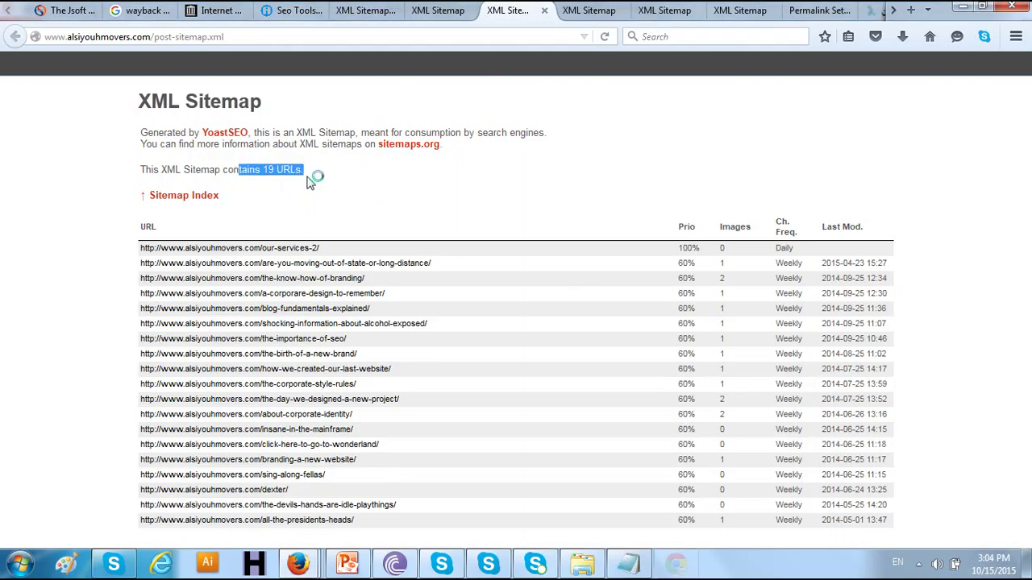
pyautogui.click(666, 568)
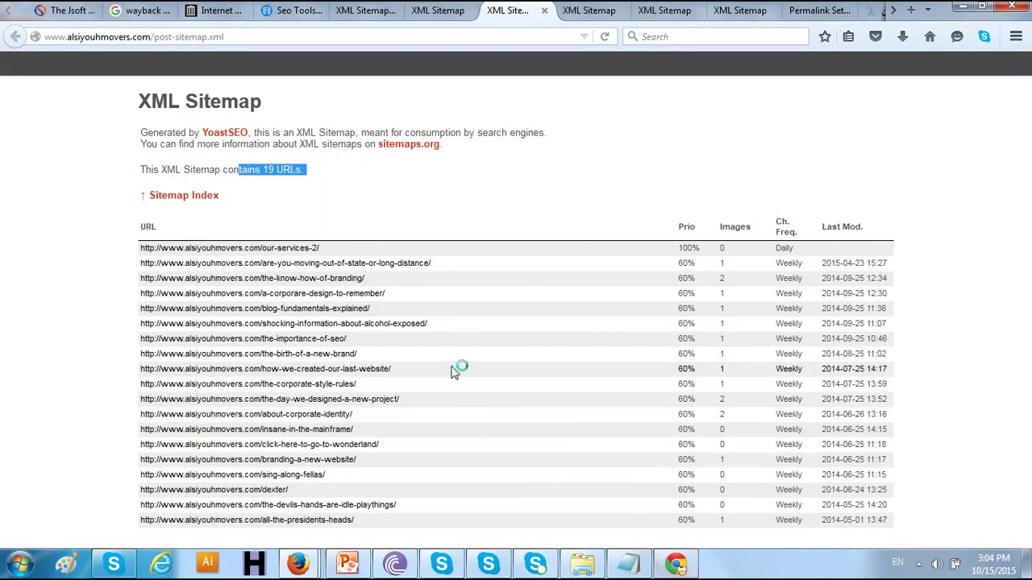
pyautogui.moveTo(325, 173); pyautogui.dragTo(239, 172)
pyautogui.click(322, 182)
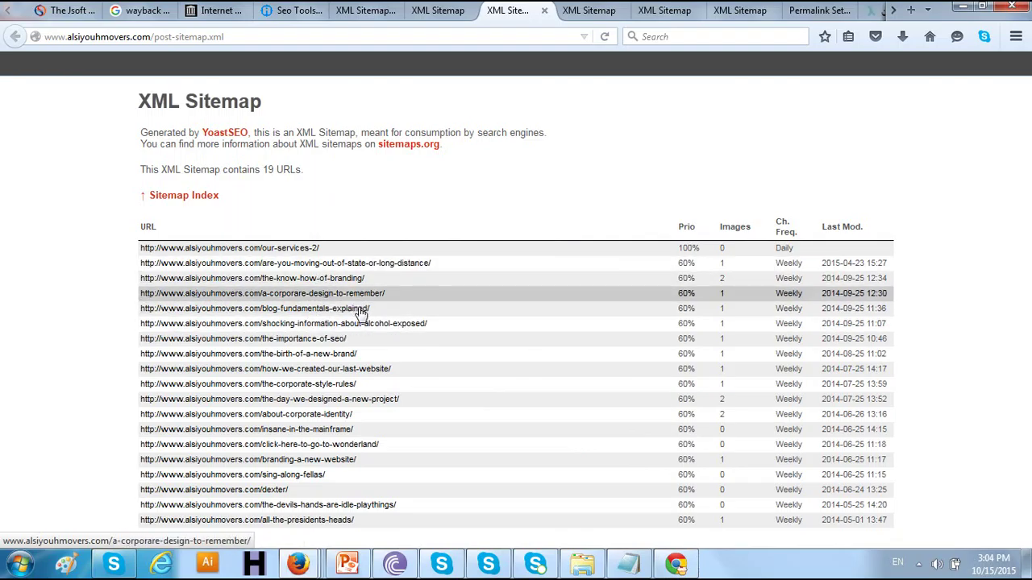
# Return to Yoast's XML Sitemaps settings and review the Excluded Posts, Taxonomies and Post Types exclusions.
pyautogui.click(445, 11)
pyautogui.hotkey('ctrl', 'pageup')
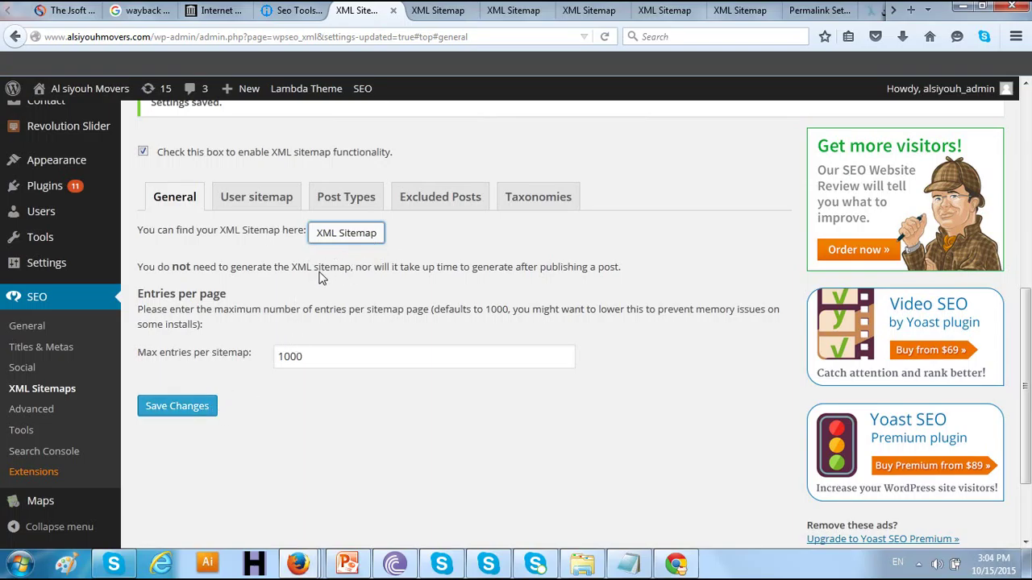
pyautogui.click(438, 196)
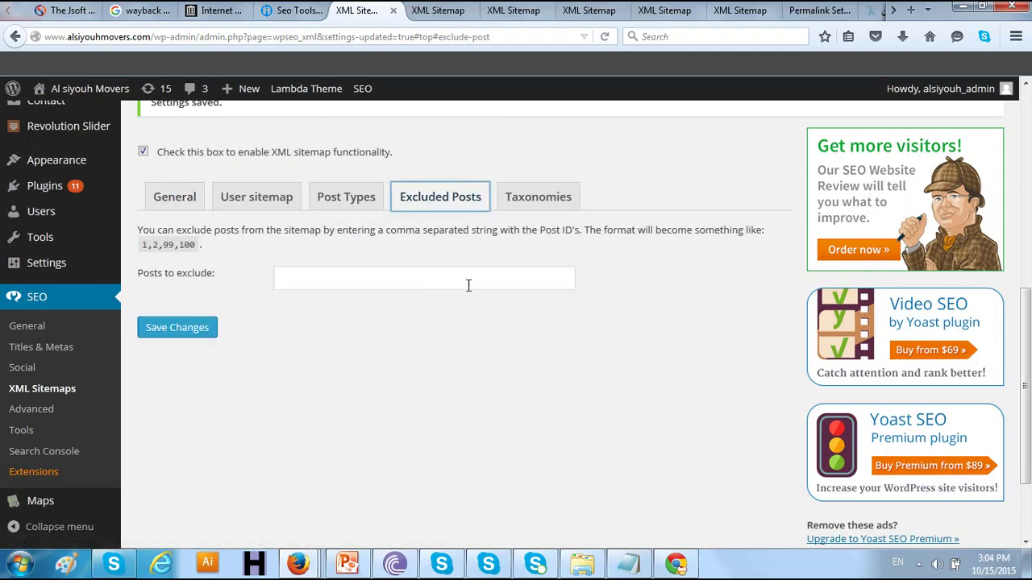
pyautogui.click(504, 205)
pyautogui.click(338, 199)
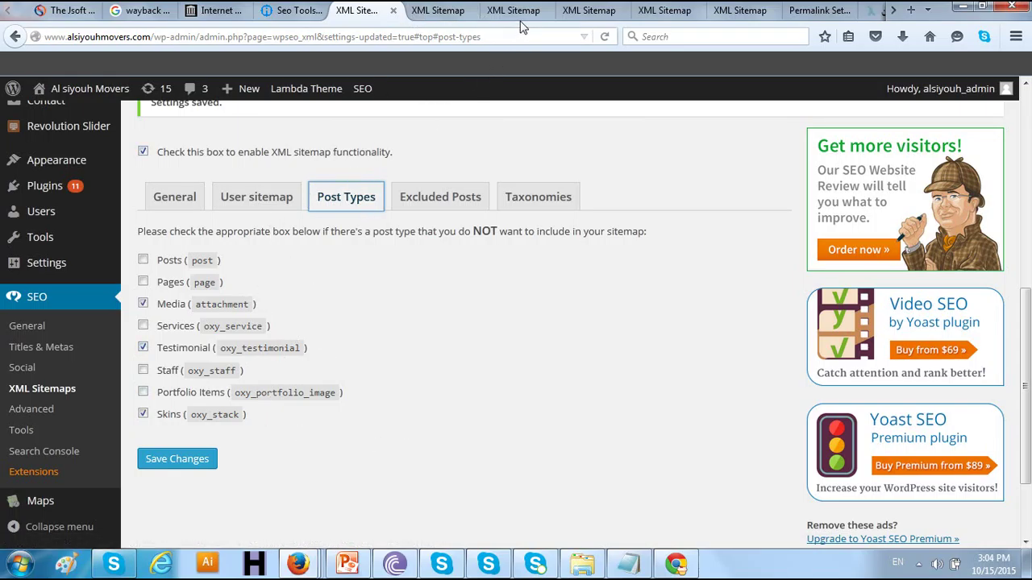
# Switch to Chrome and open Google Webmaster Tools from the address suggestions for "webmaster".
pyautogui.click(677, 566)
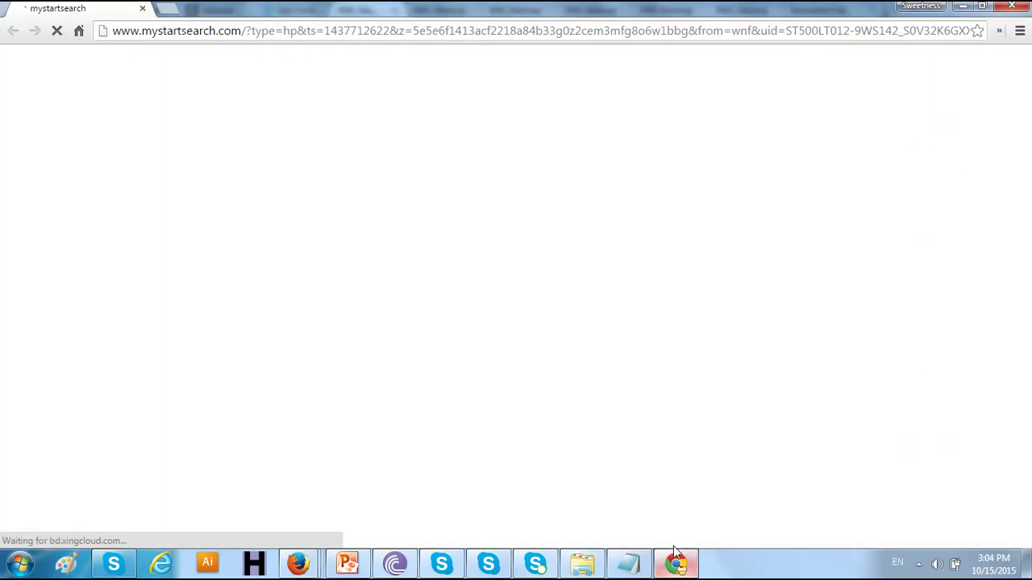
pyautogui.click(124, 32)
pyautogui.write('we')
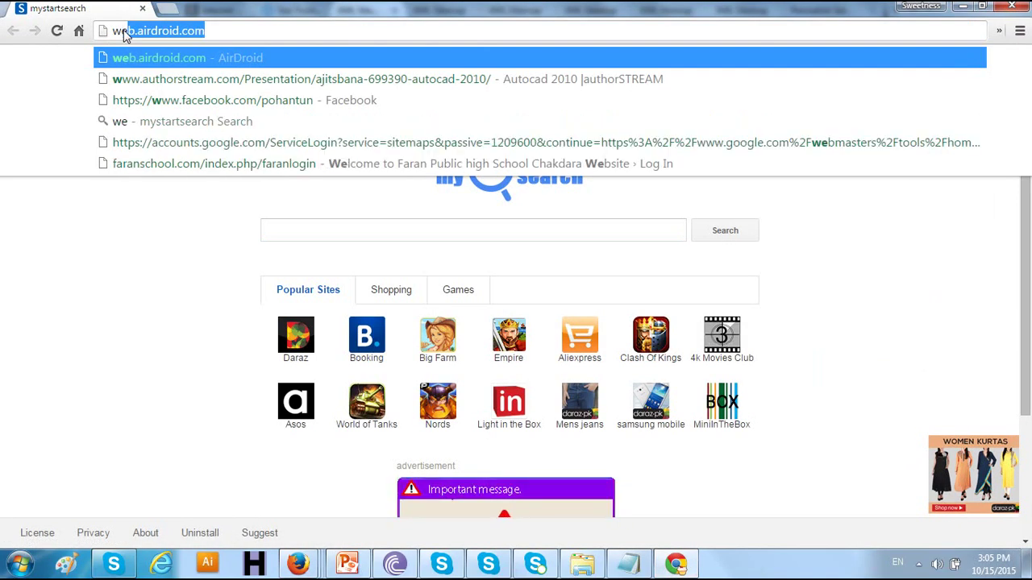
pyautogui.write('bm')
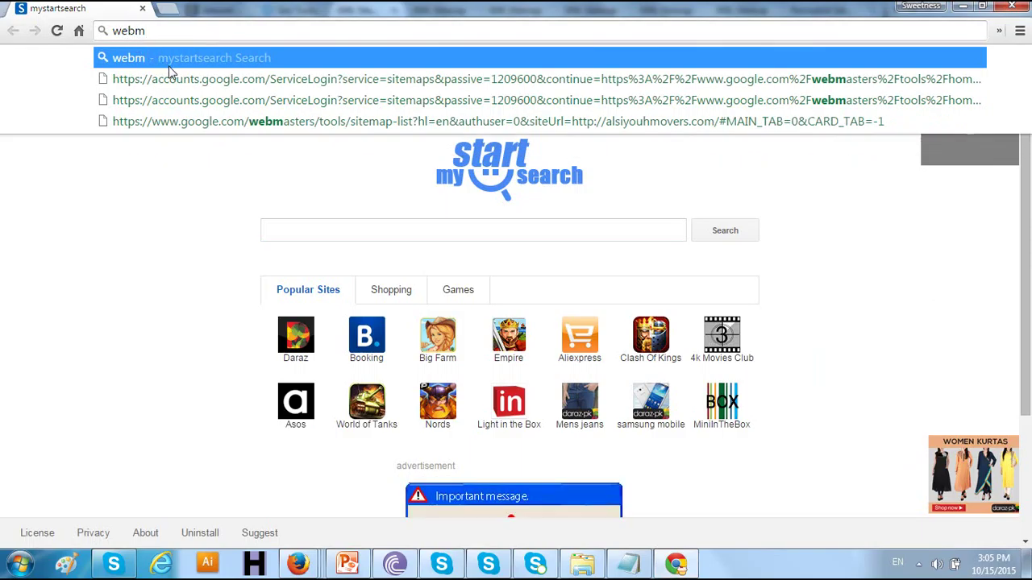
pyautogui.write('aster')
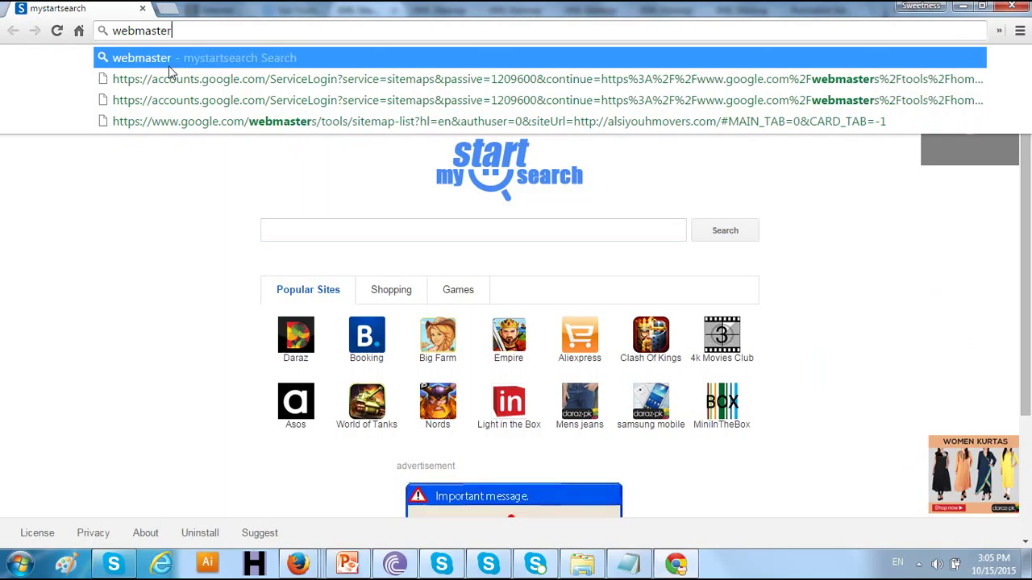
pyautogui.click(450, 84)
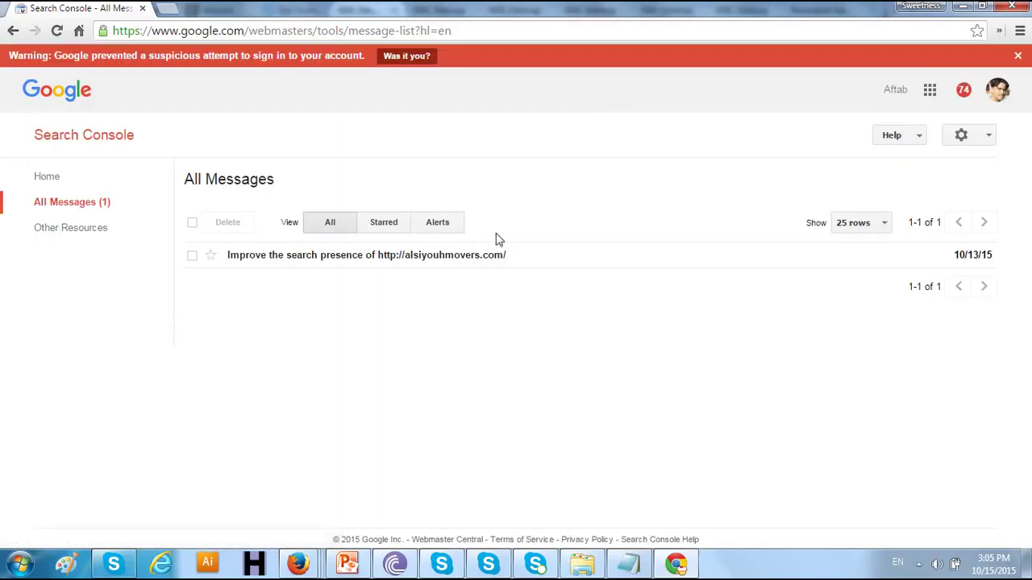
# Look through Search Console's Other Resources page and settings options, and dismiss the suspicious sign-in warning.
pyautogui.click(76, 203)
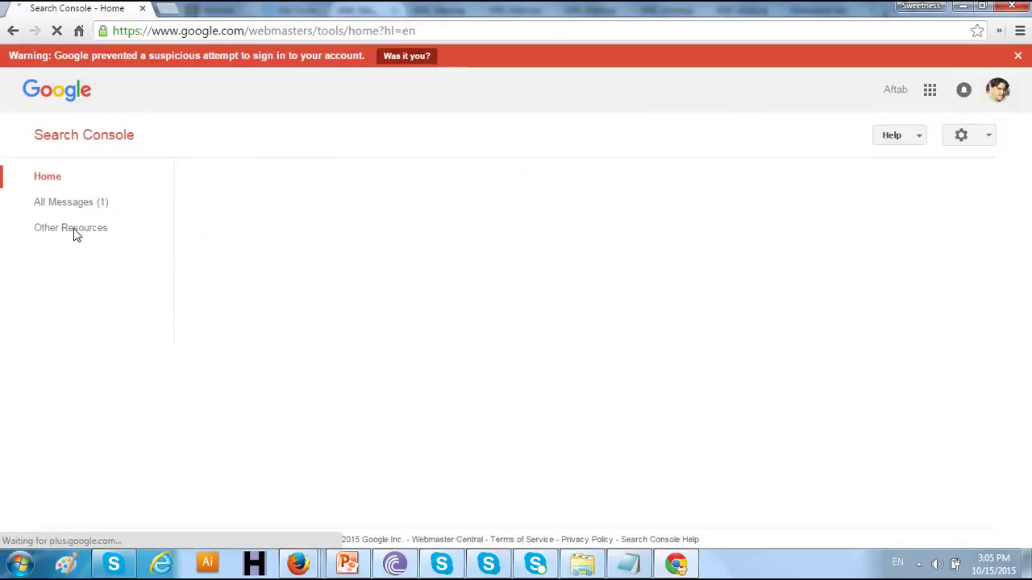
pyautogui.click(75, 230)
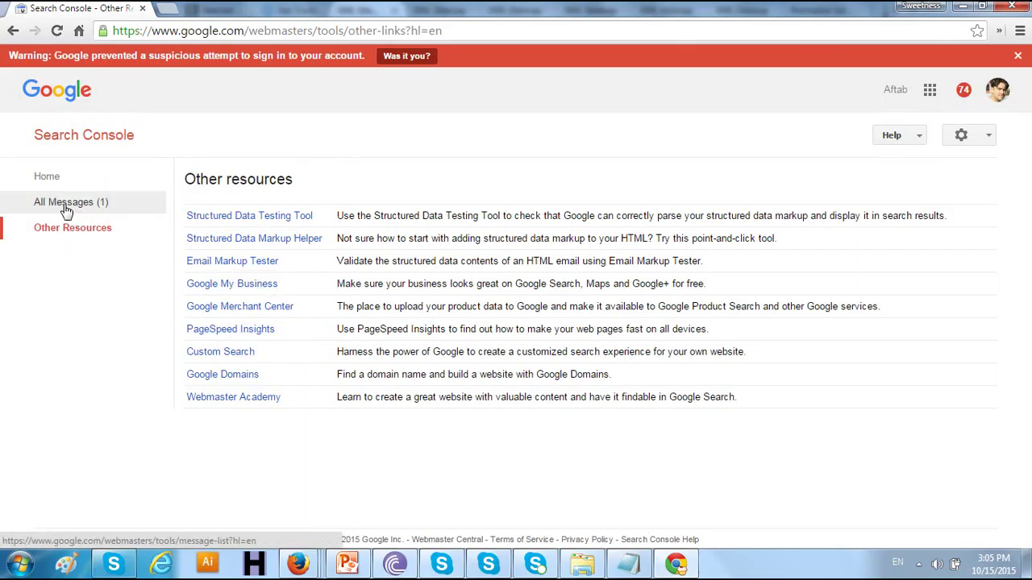
pyautogui.click(961, 137)
pyautogui.click(807, 137)
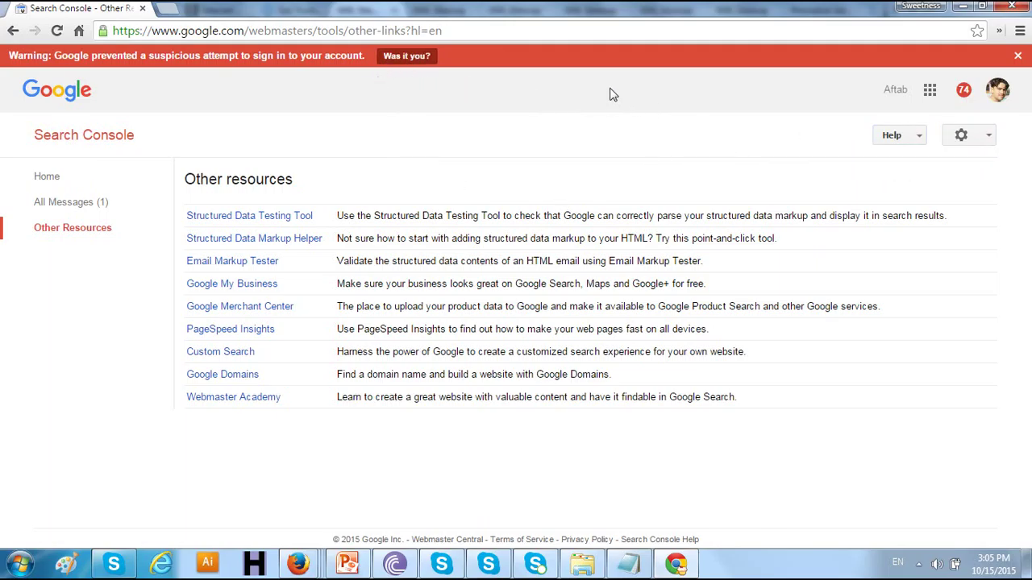
pyautogui.click(1017, 56)
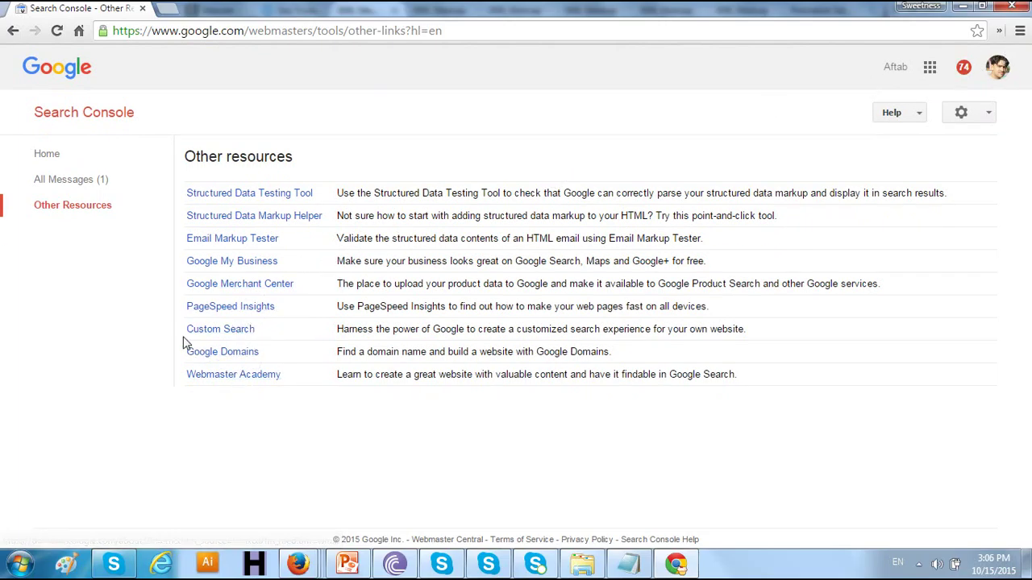
# Open the alsiyouhmovers.com property and go to the list of its submitted sitemaps under Crawl.
pyautogui.click(57, 155)
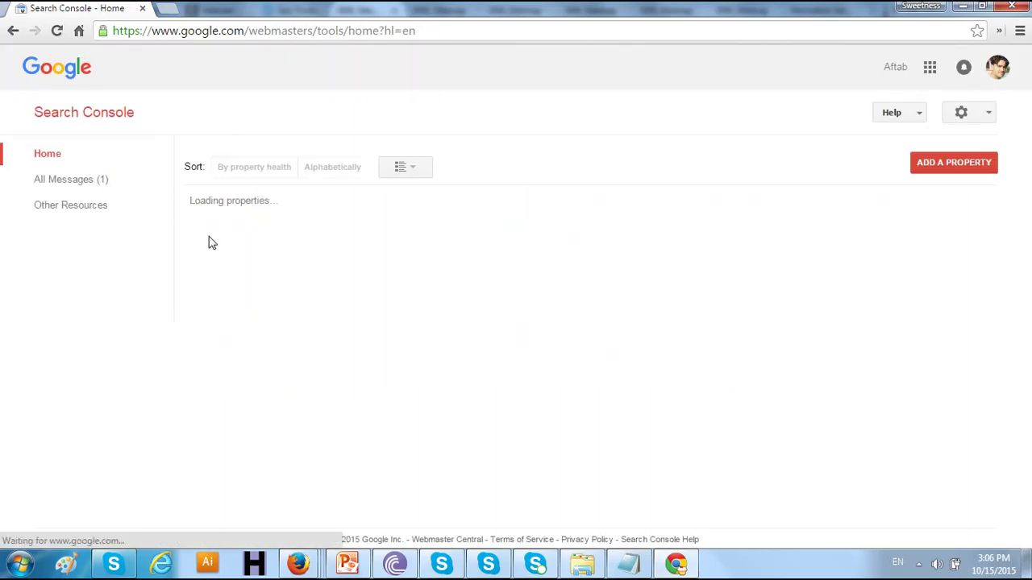
pyautogui.click(388, 212)
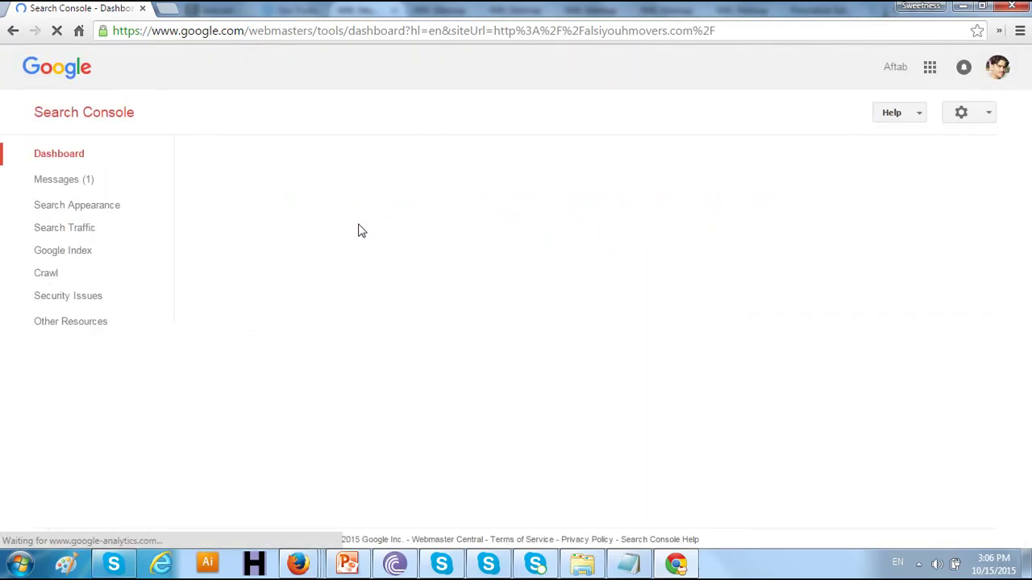
pyautogui.click(29, 277)
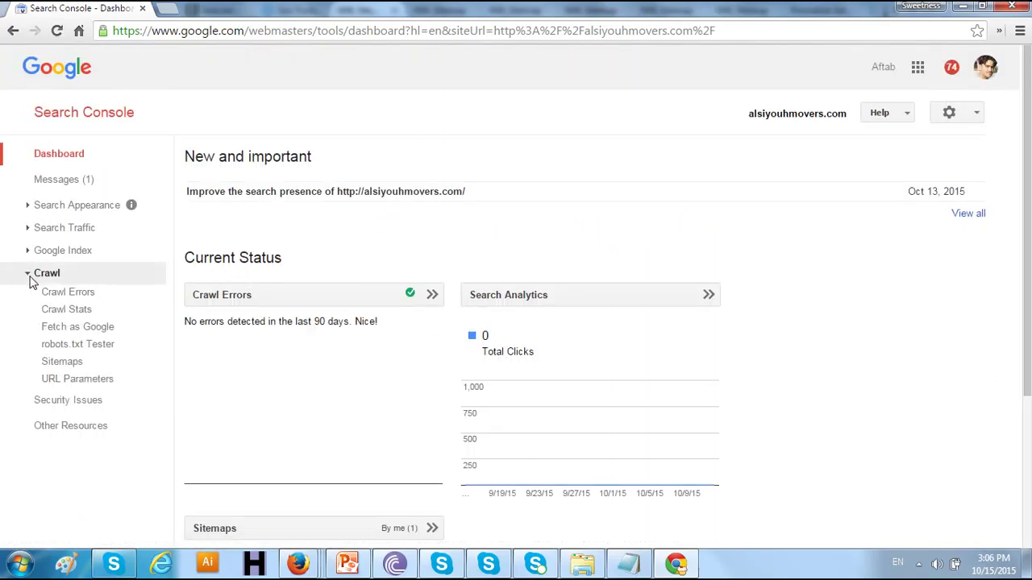
pyautogui.click(71, 364)
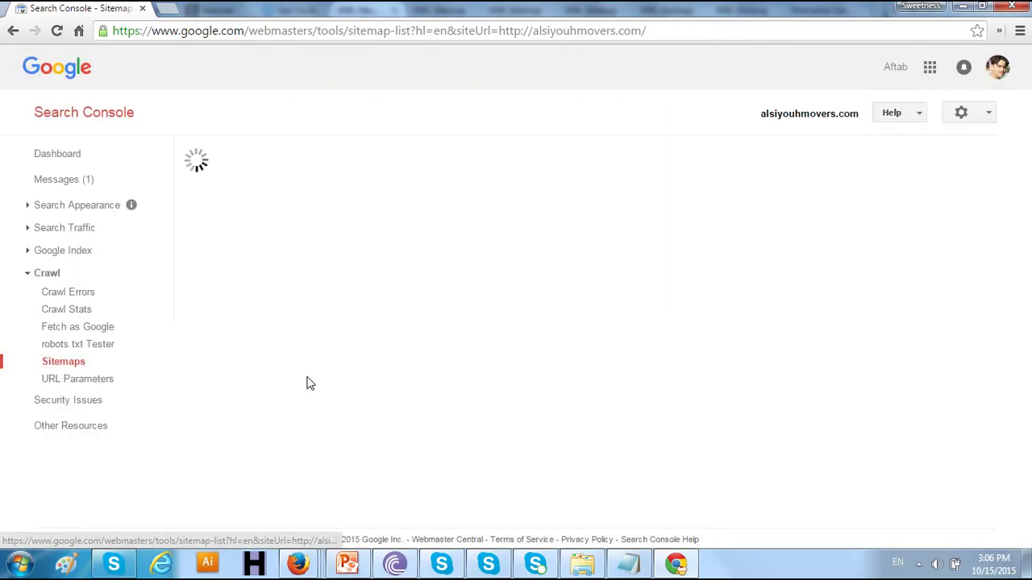
pyautogui.scroll(-1, 425, 425)
pyautogui.scroll(-1, 351, 460)
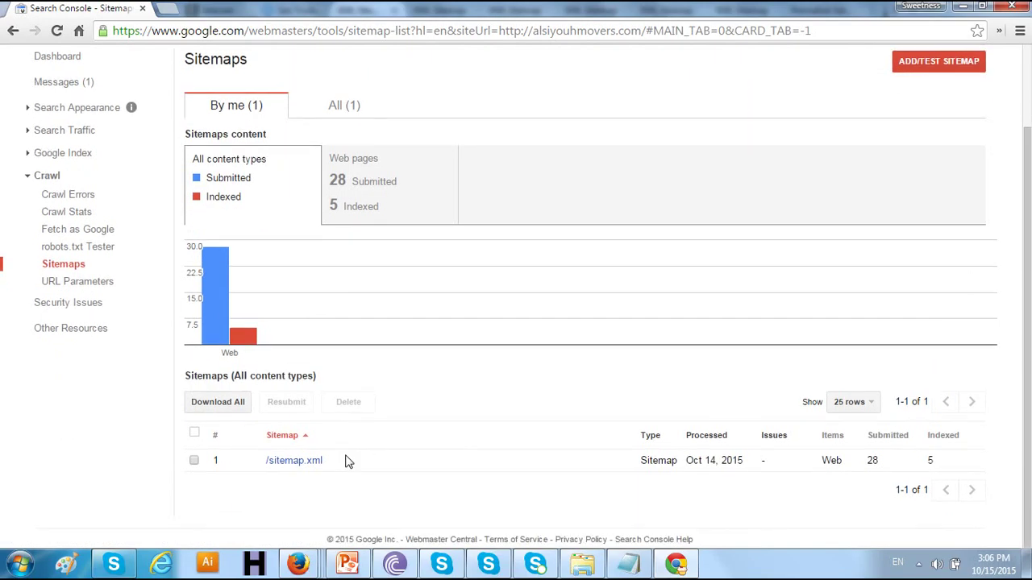
# Delete the submitted /sitemap.xml from the property's sitemaps and refresh the list.
pyautogui.click(194, 461)
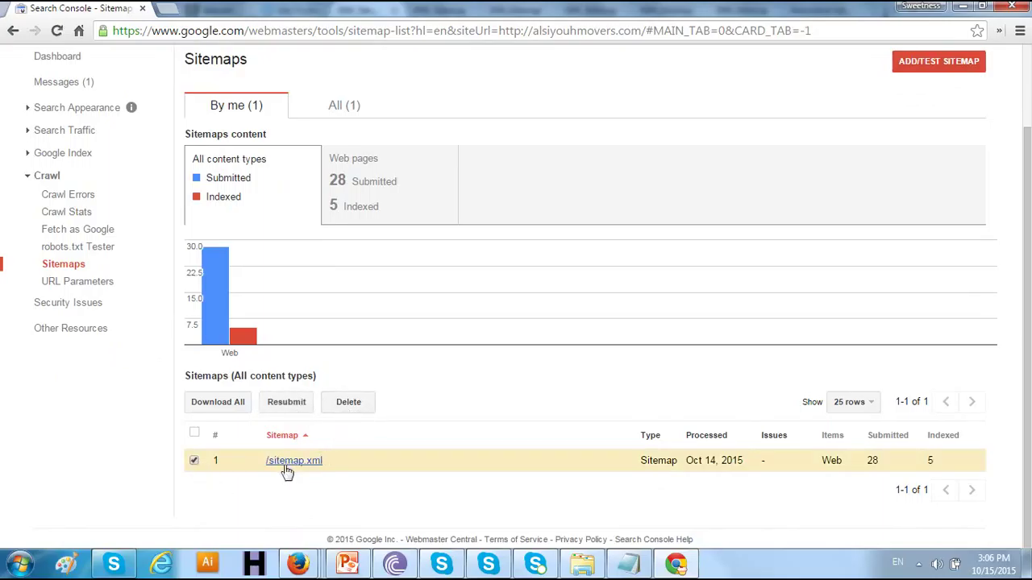
pyautogui.click(369, 408)
pyautogui.click(395, 335)
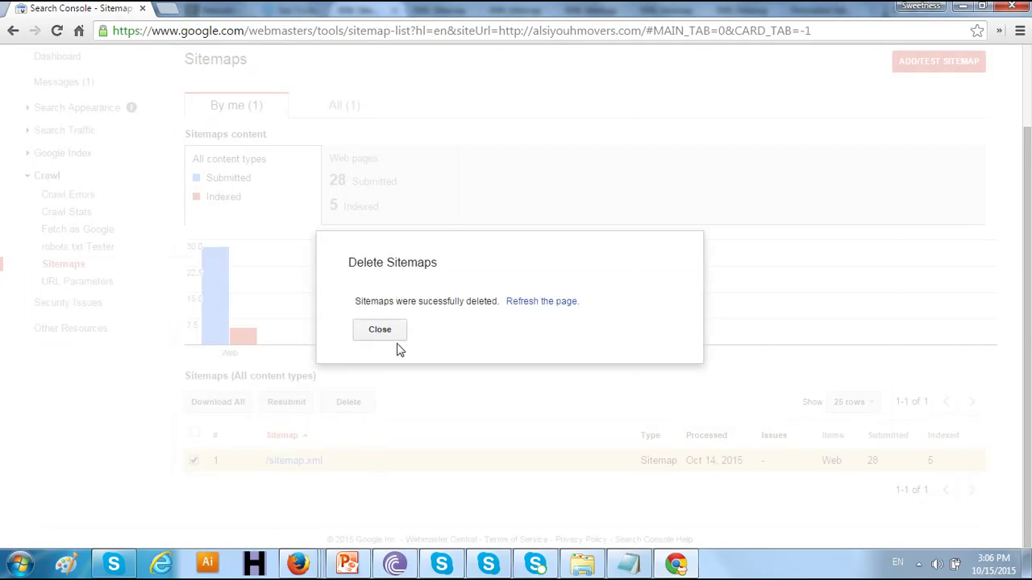
pyautogui.click(392, 335)
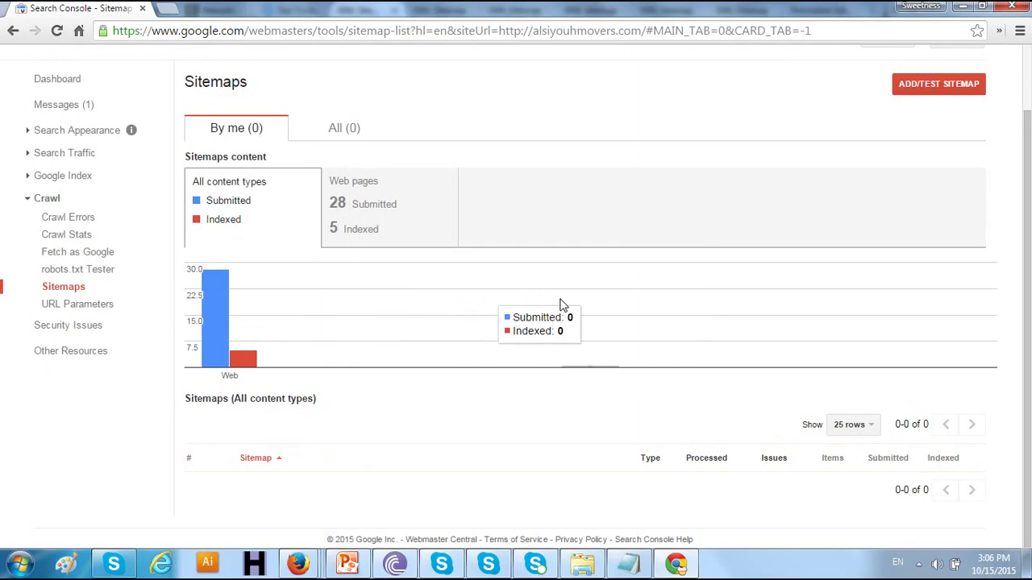
# Paste the copied sitemap address as a new sitemap, trim it to sitemap_index.xml by removing the domain, and submit it.
pyautogui.click(931, 91)
pyautogui.click(851, 140)
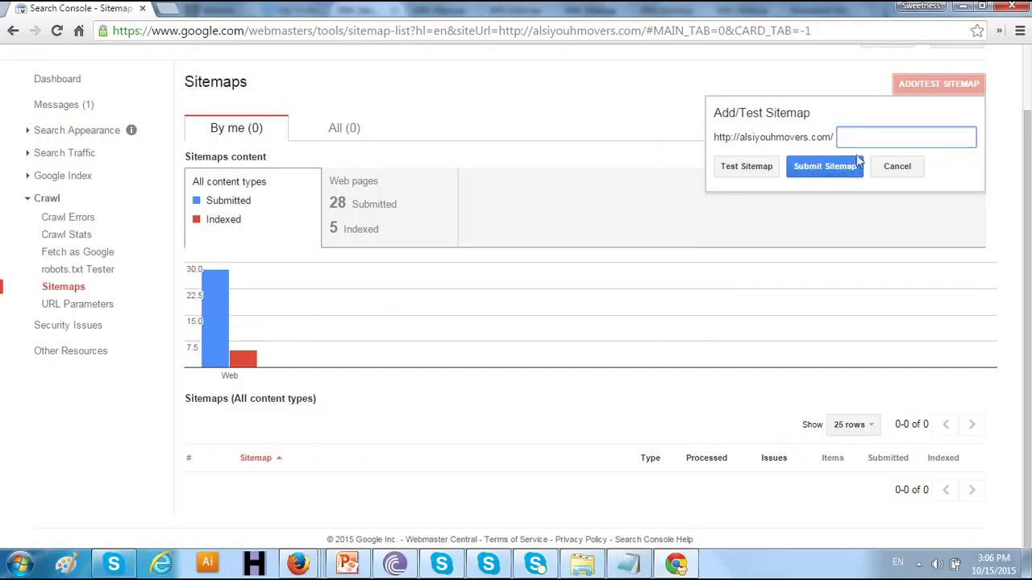
pyautogui.rightClick(842, 139)
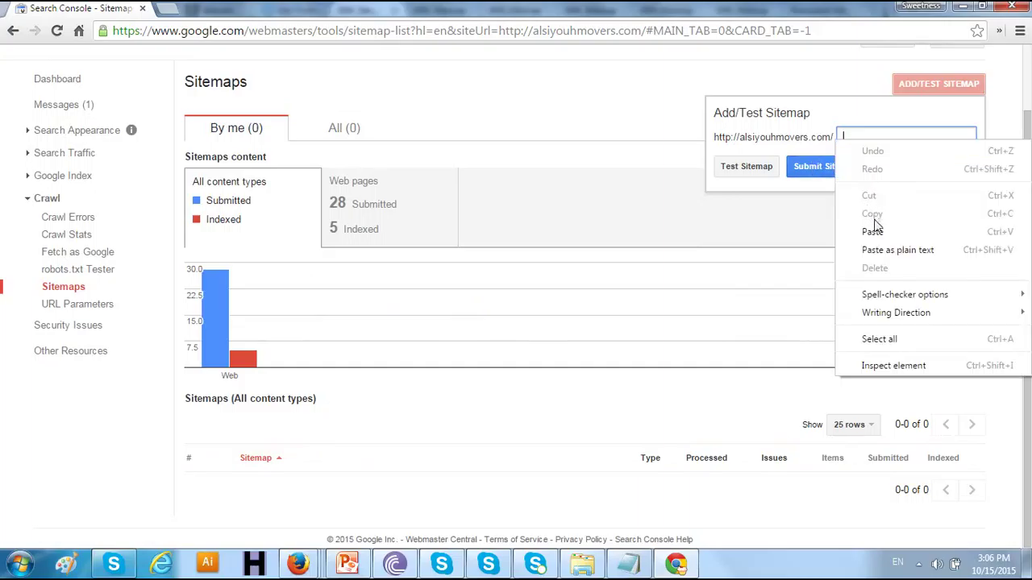
pyautogui.click(874, 229)
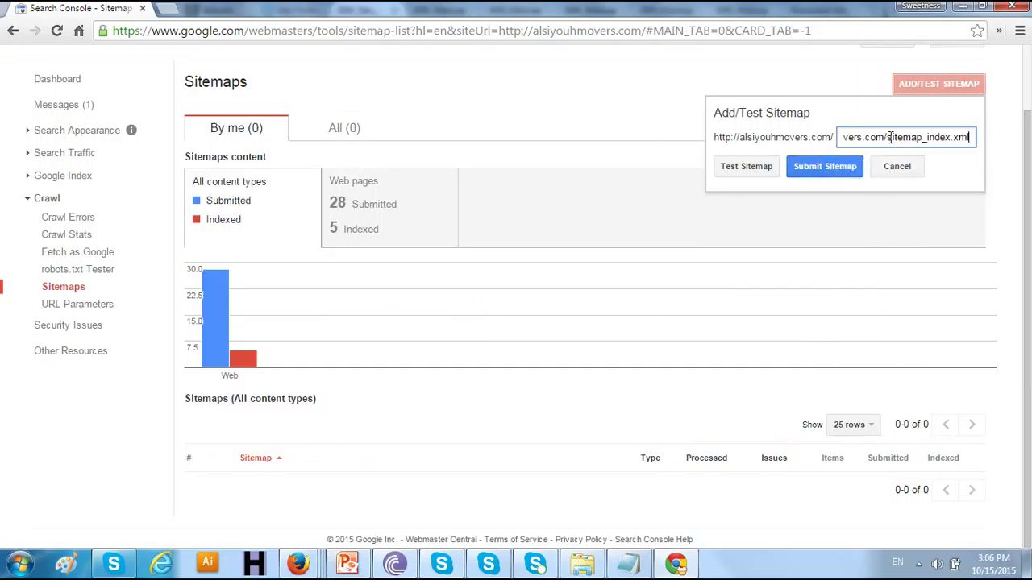
pyautogui.moveTo(878, 138); pyautogui.dragTo(766, 139)
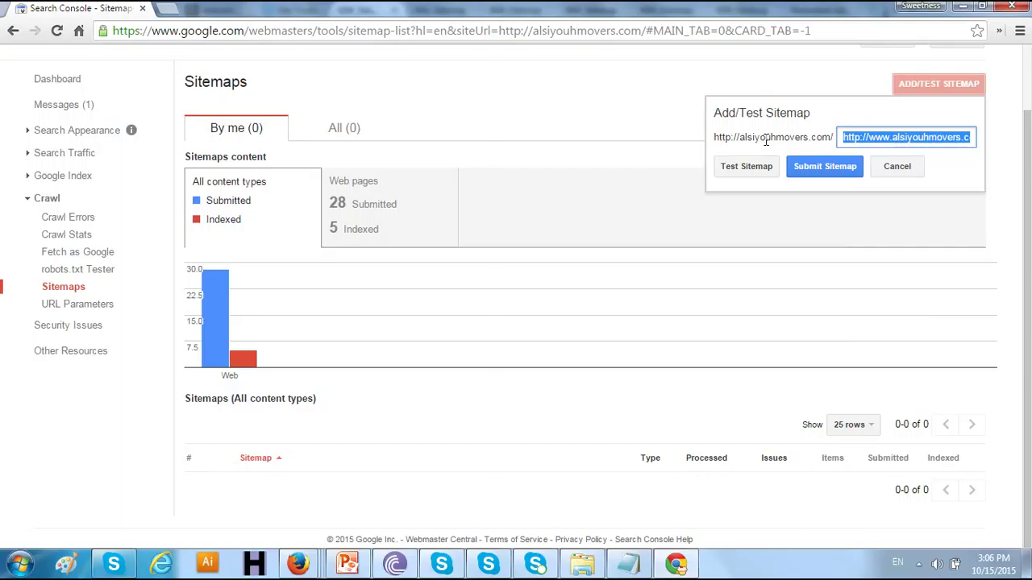
pyautogui.press('BackSpace')
pyautogui.click(838, 165)
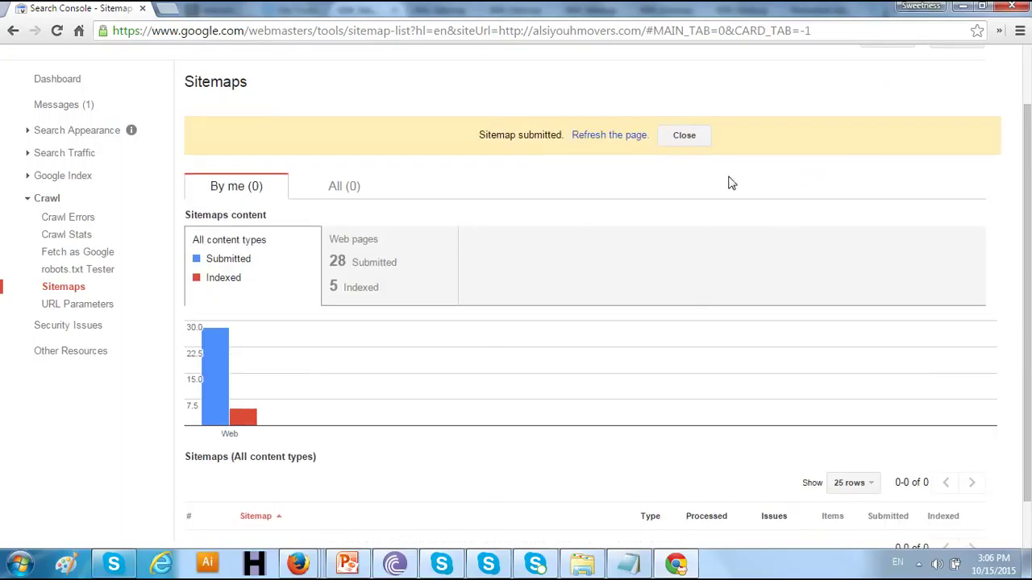
pyautogui.click(683, 135)
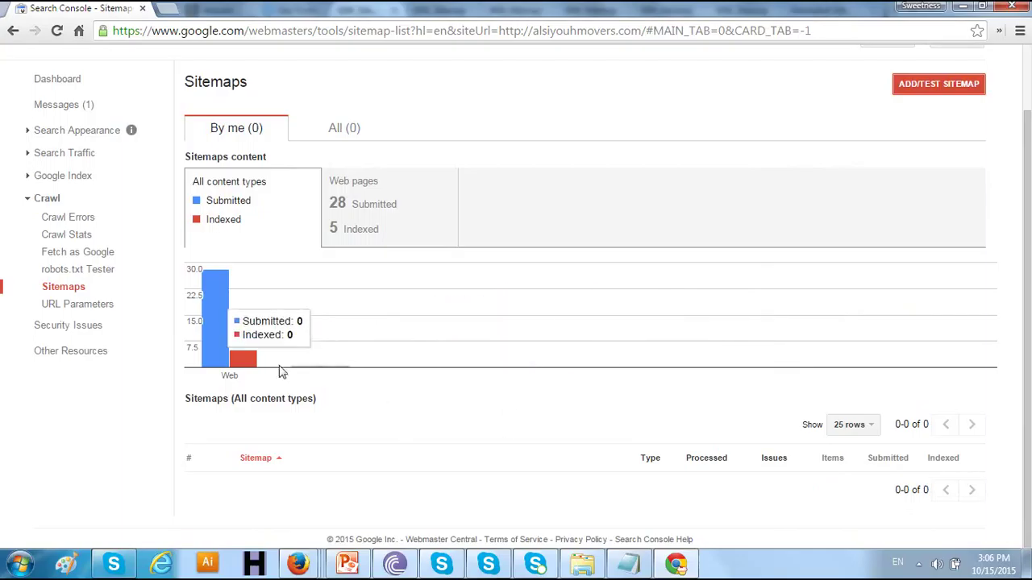
# Reload the Sitemaps page and check the Submitted and Indexed status of /sitemap_index.xml.
pyautogui.click(77, 295)
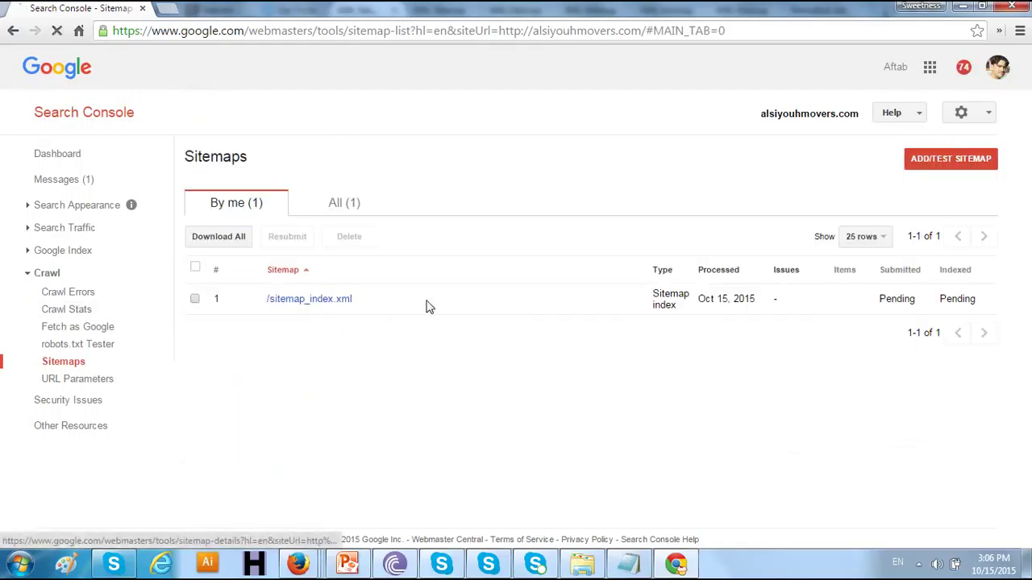
pyautogui.moveTo(871, 298); pyautogui.dragTo(924, 298)
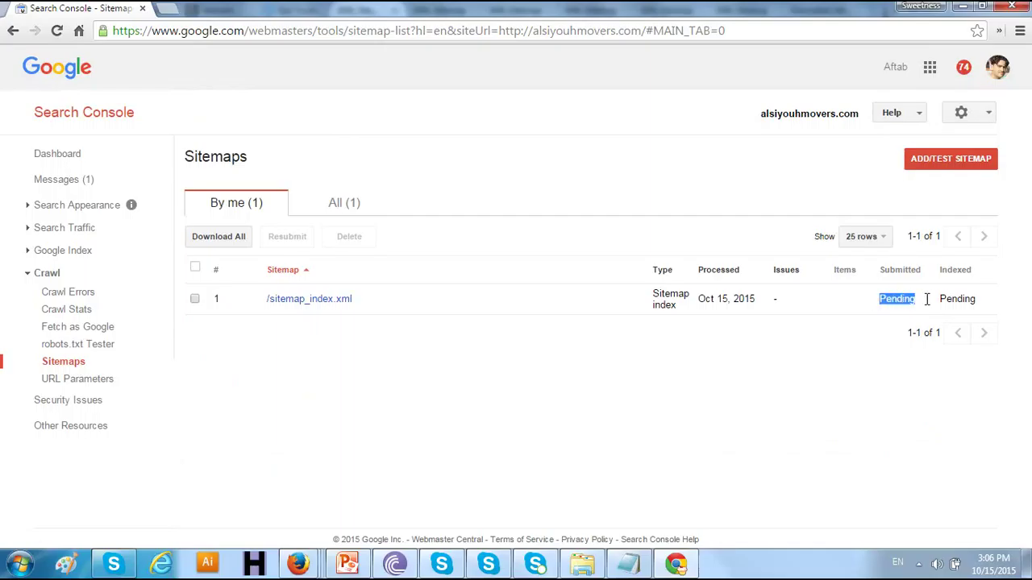
pyautogui.click(917, 304)
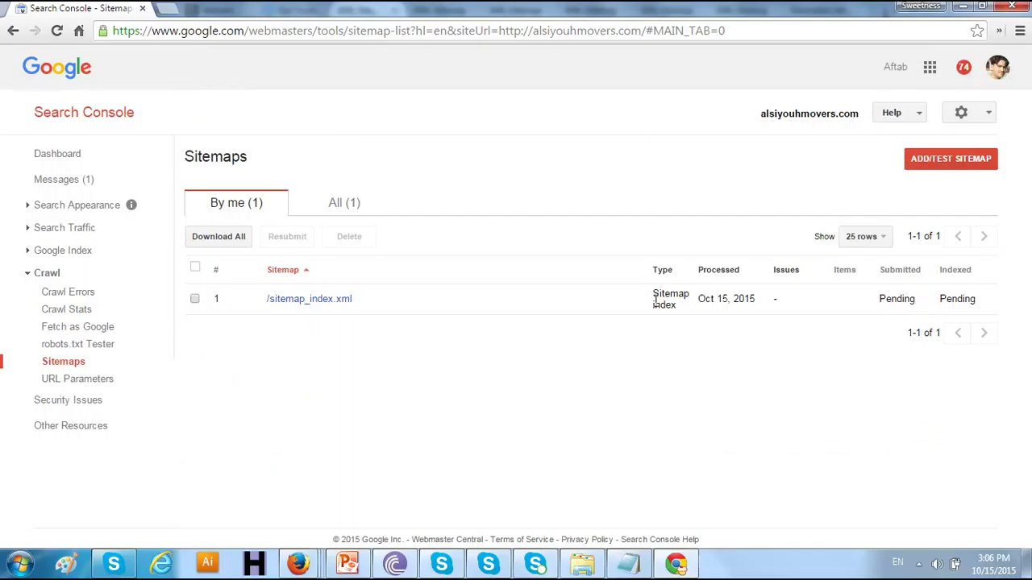
# Open the details of /sitemap_index.xml and examine its contained sitemaps, Sitemap errors and Index errors.
pyautogui.click(349, 307)
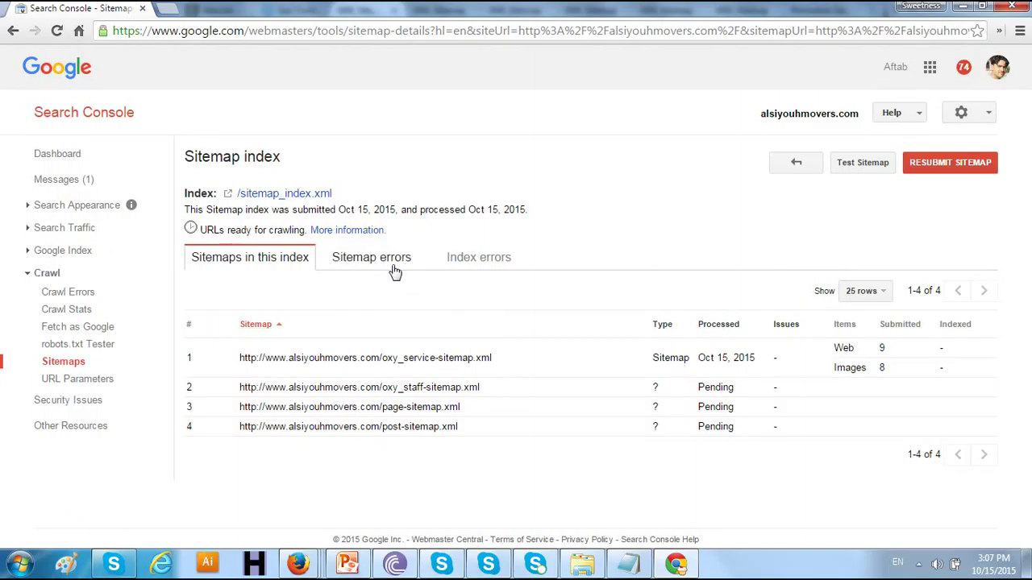
pyautogui.moveTo(268, 259); pyautogui.dragTo(311, 261)
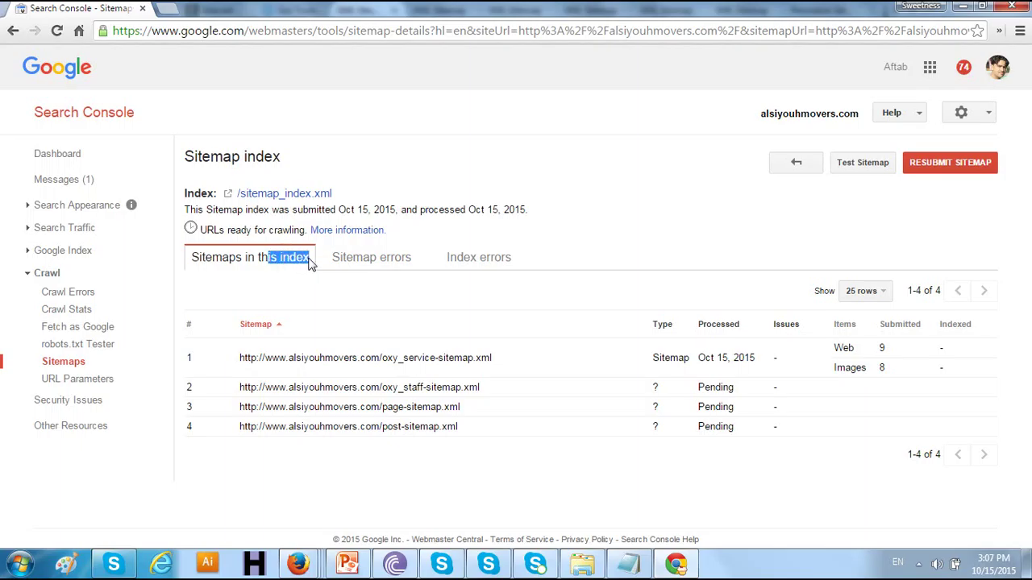
pyautogui.click(307, 285)
pyautogui.click(345, 258)
pyautogui.moveTo(348, 294); pyautogui.dragTo(260, 295)
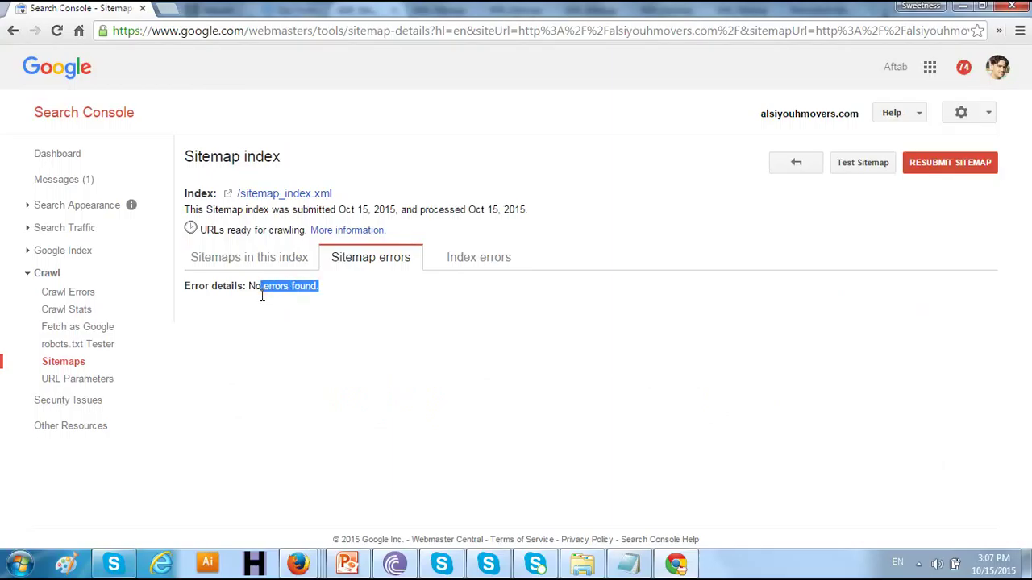
pyautogui.click(478, 260)
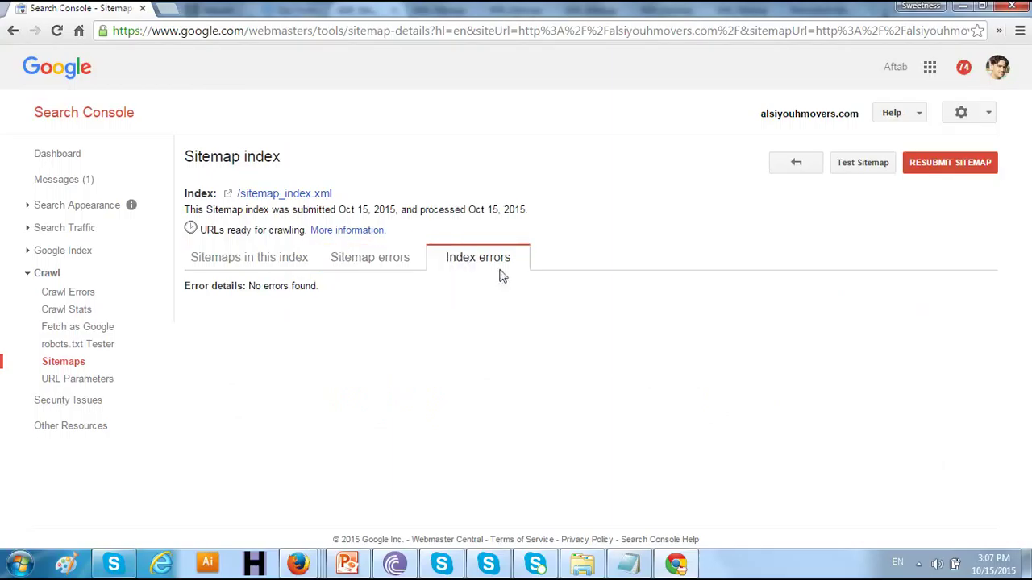
pyautogui.click(376, 263)
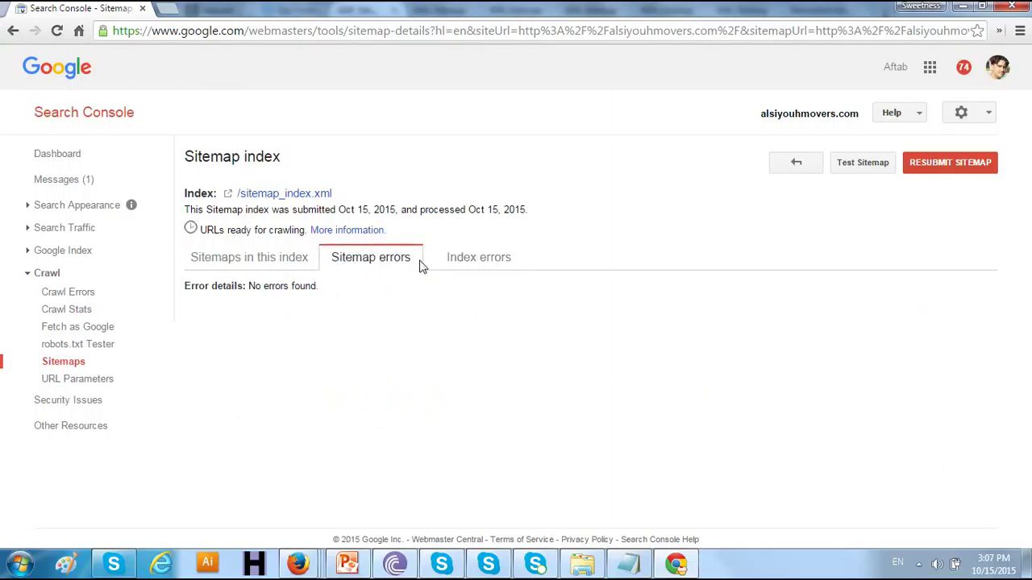
pyautogui.click(467, 263)
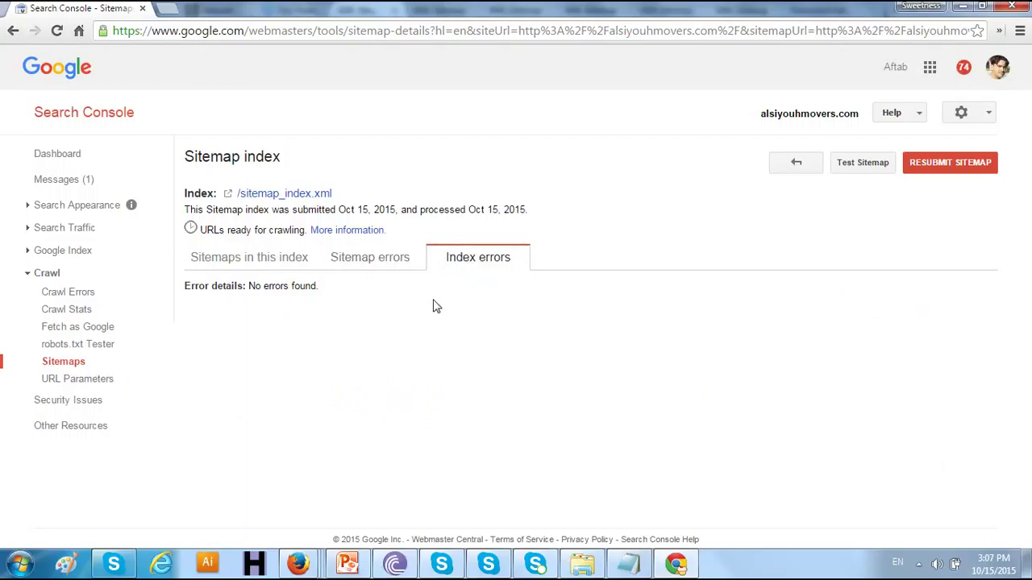
pyautogui.click(376, 268)
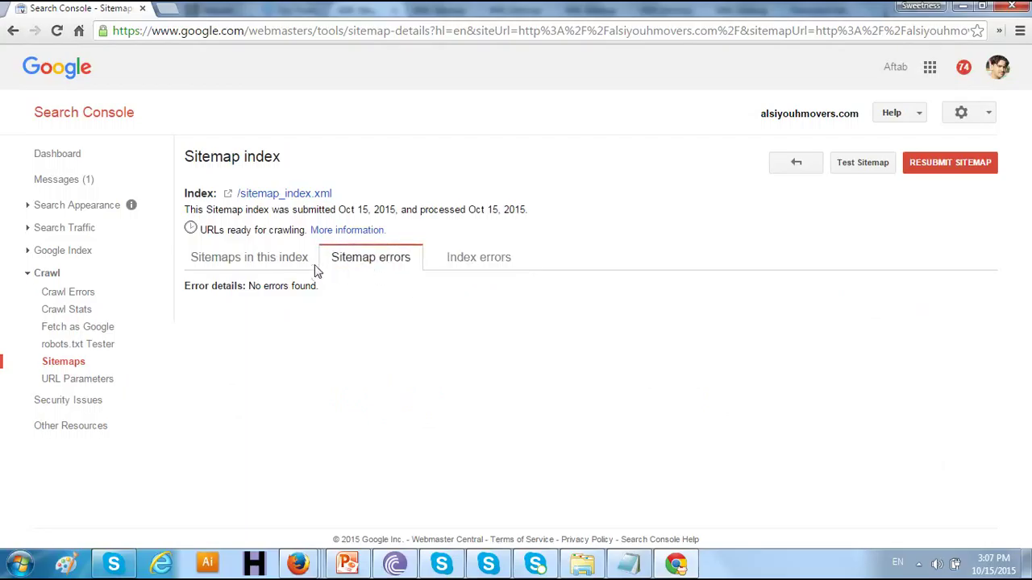
pyautogui.click(311, 270)
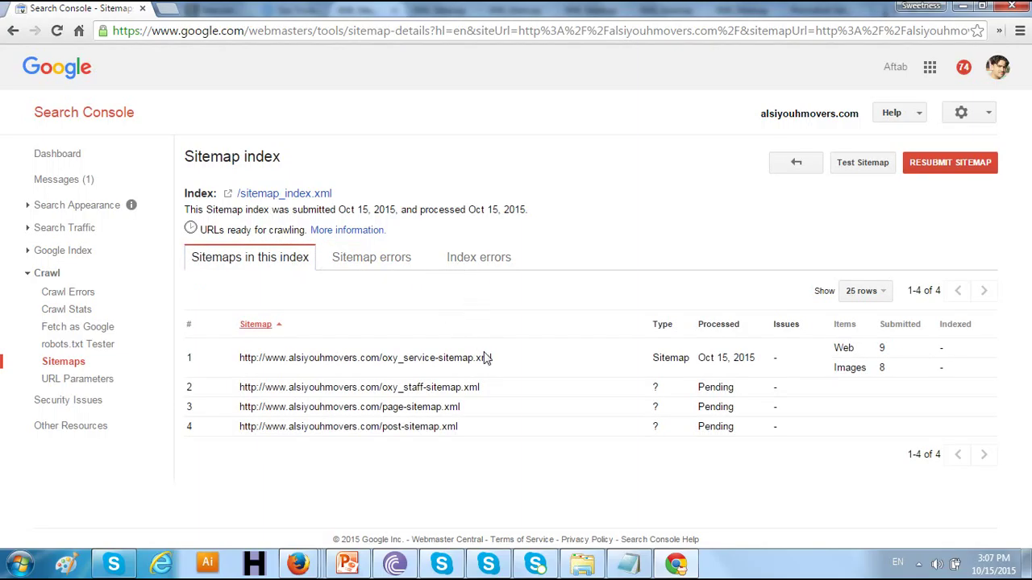
pyautogui.moveTo(298, 562)
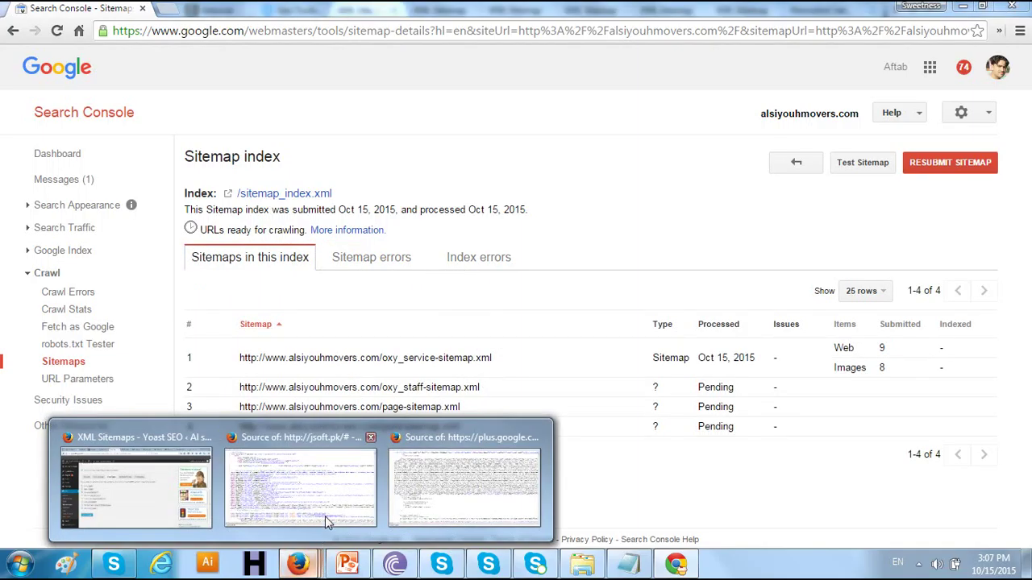
# Switch to the WordPress admin in Firefox and review the post types excluded from Yoast SEO's XML sitemap.
pyautogui.click(161, 484)
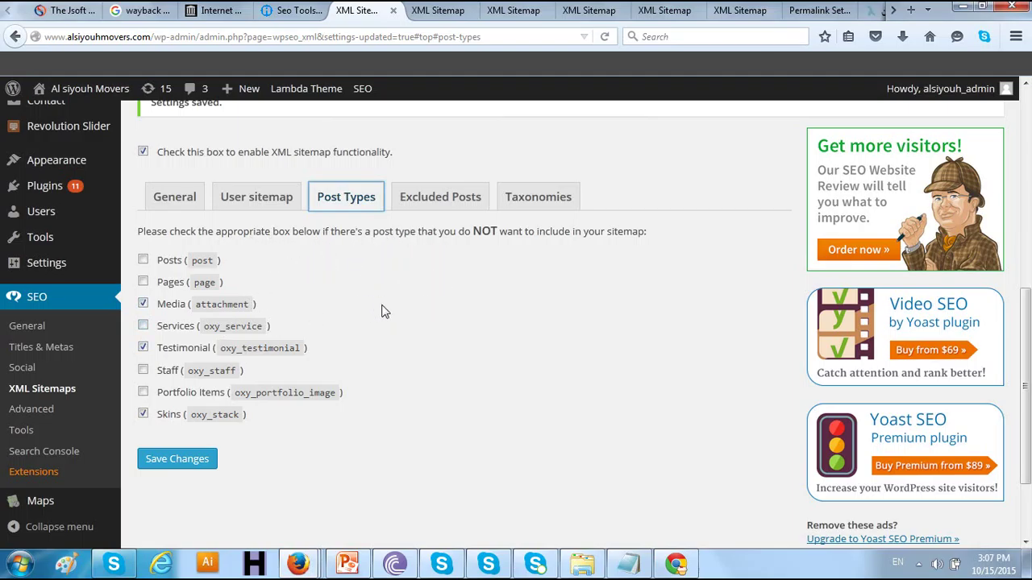
pyautogui.scroll(-3, 384, 311)
pyautogui.scroll(7, 395, 299)
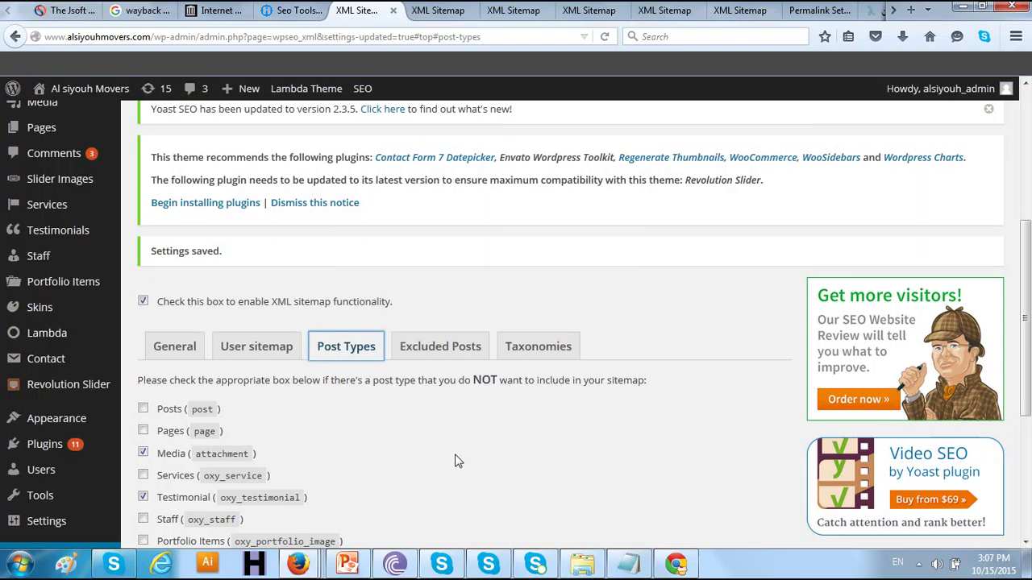
# Switch to the PowerPoint lecture and show the Search Engine Friendly URLs (SEF) slide.
pyautogui.click(371, 567)
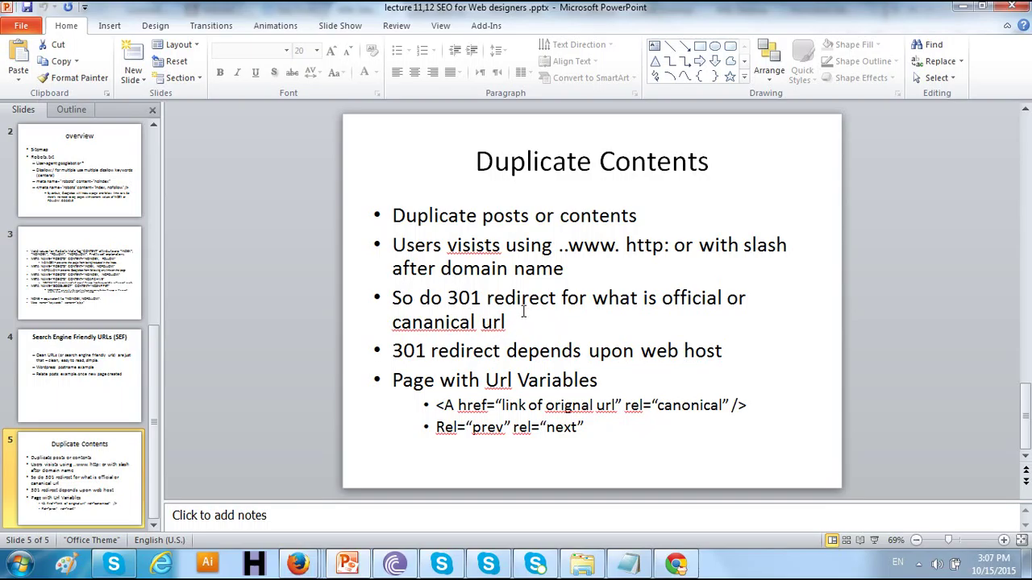
pyautogui.click(118, 360)
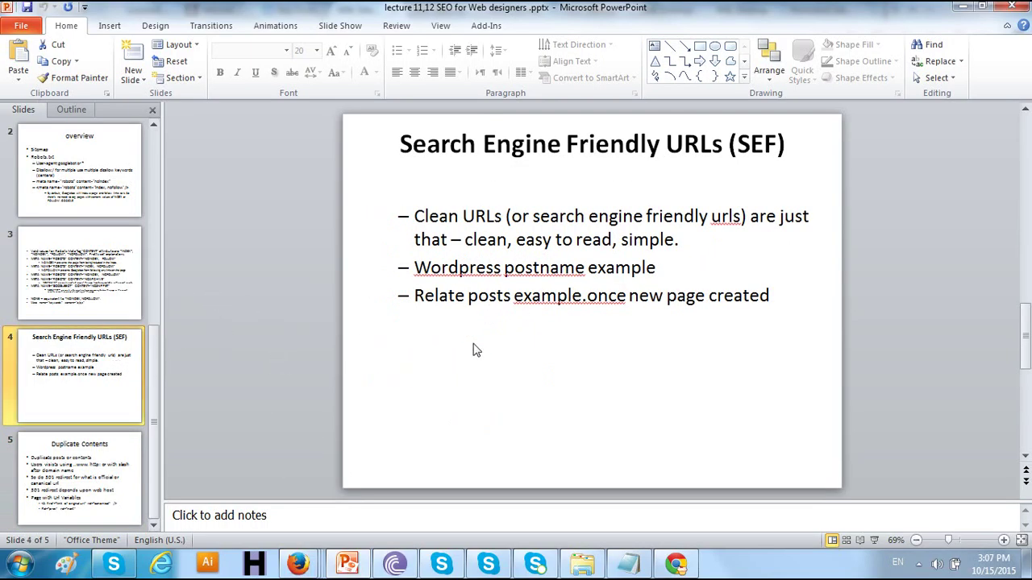
# Return to Search Console in Chrome, open the property's Sitemaps list and select the /sitemap_index.xml entry.
pyautogui.click(675, 564)
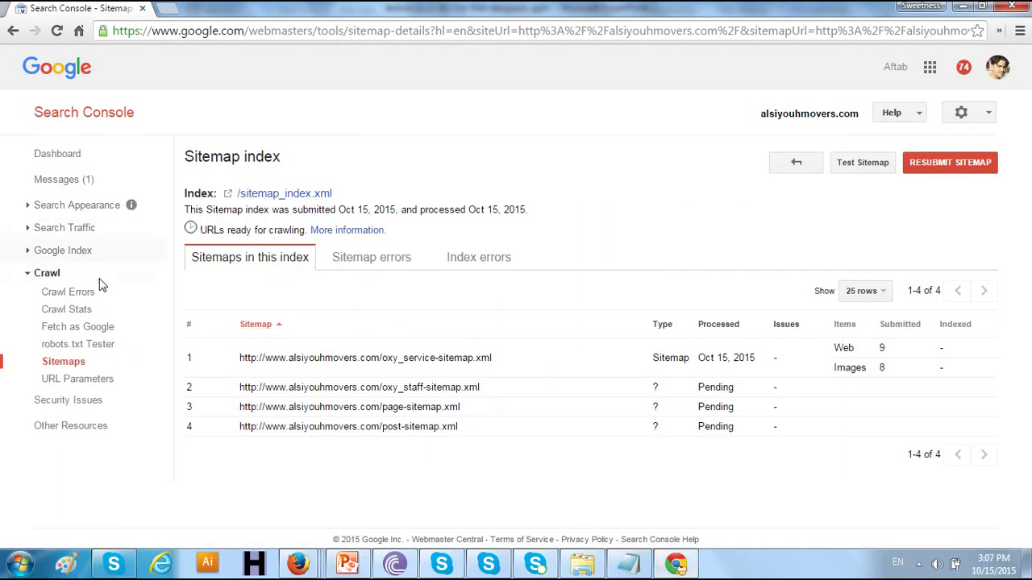
pyautogui.click(78, 362)
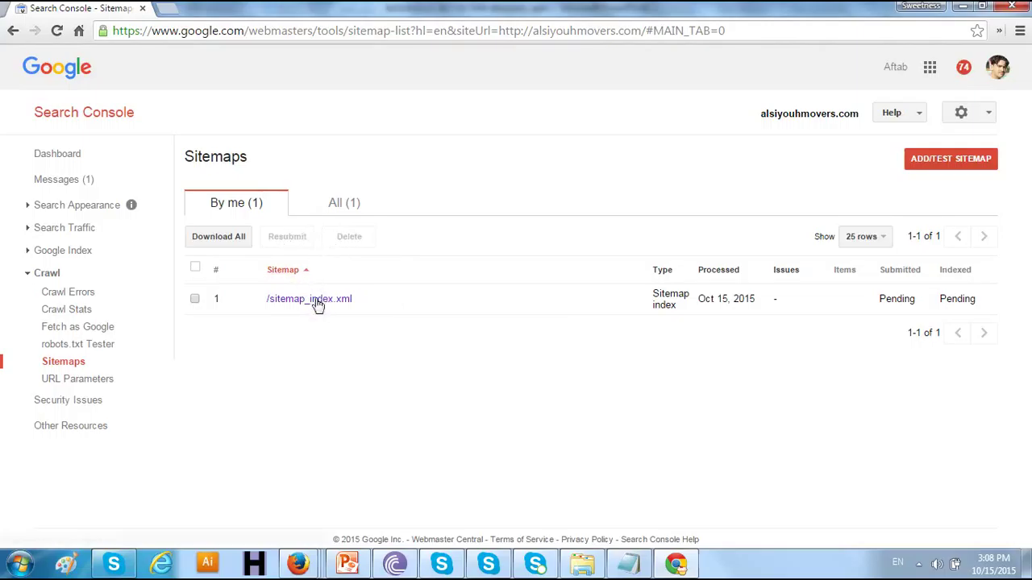
pyautogui.click(194, 300)
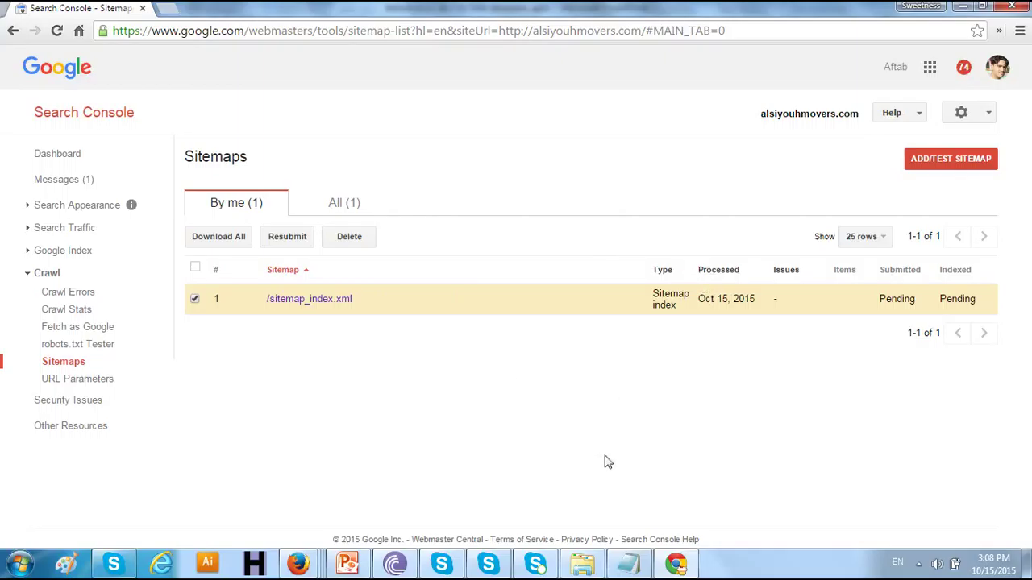
pyautogui.click(919, 566)
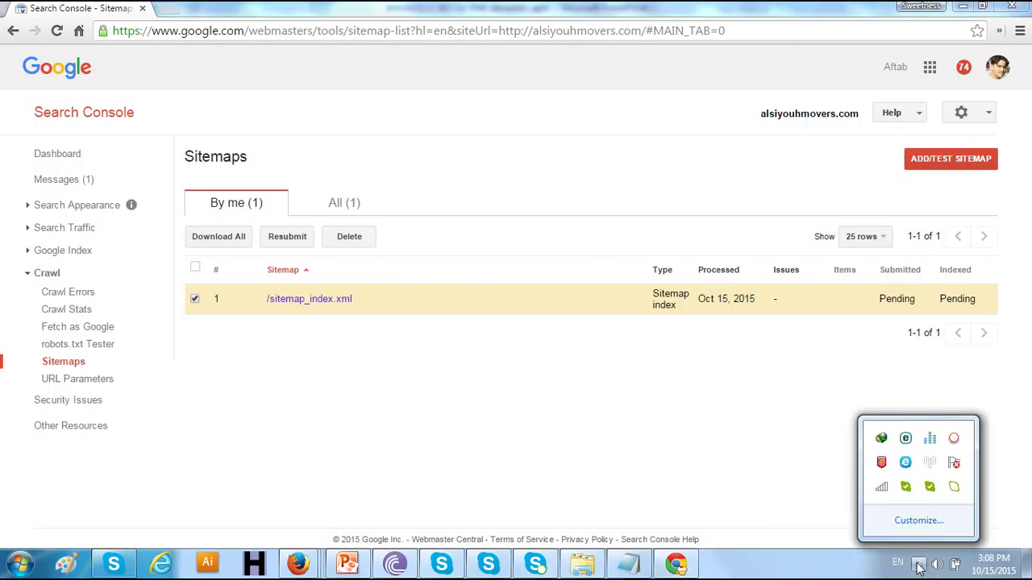
pyautogui.click(948, 456)
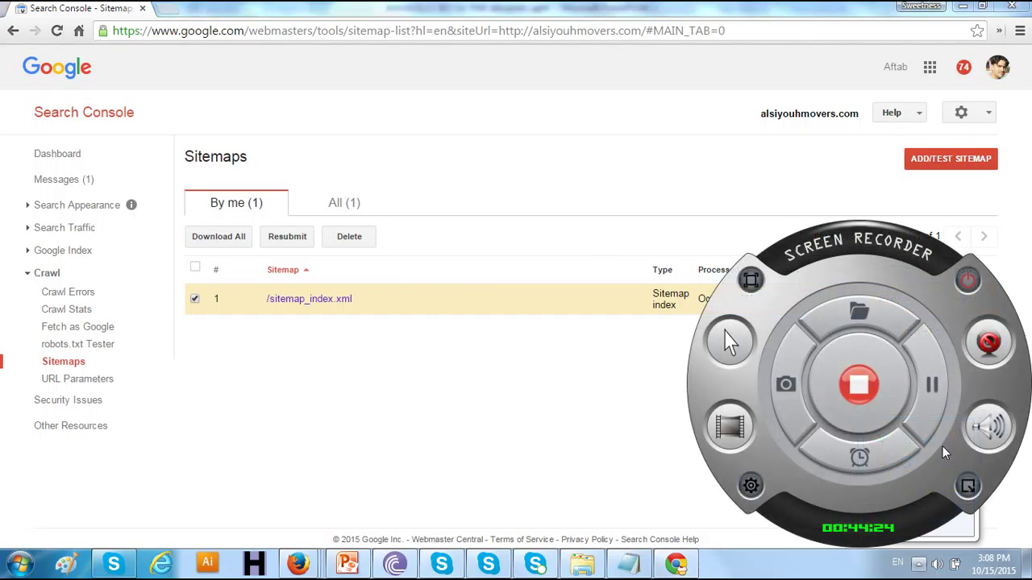